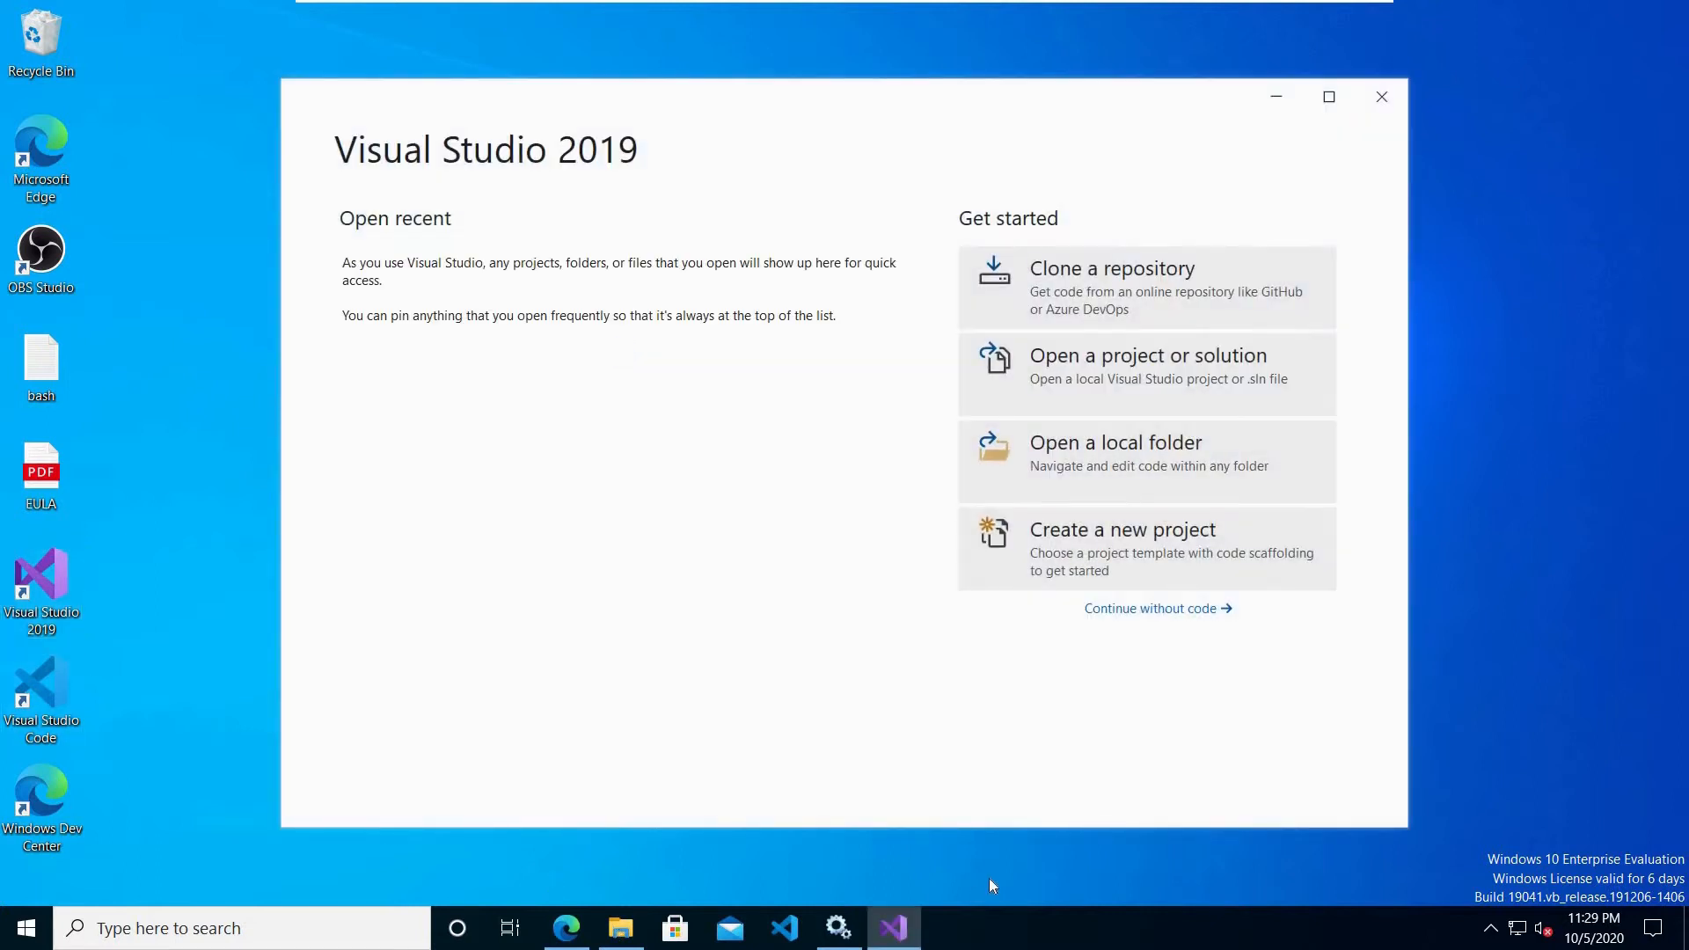
Step: Continue without code and look up the "sitecore rocks" extension among the online extensions
click(1131, 608)
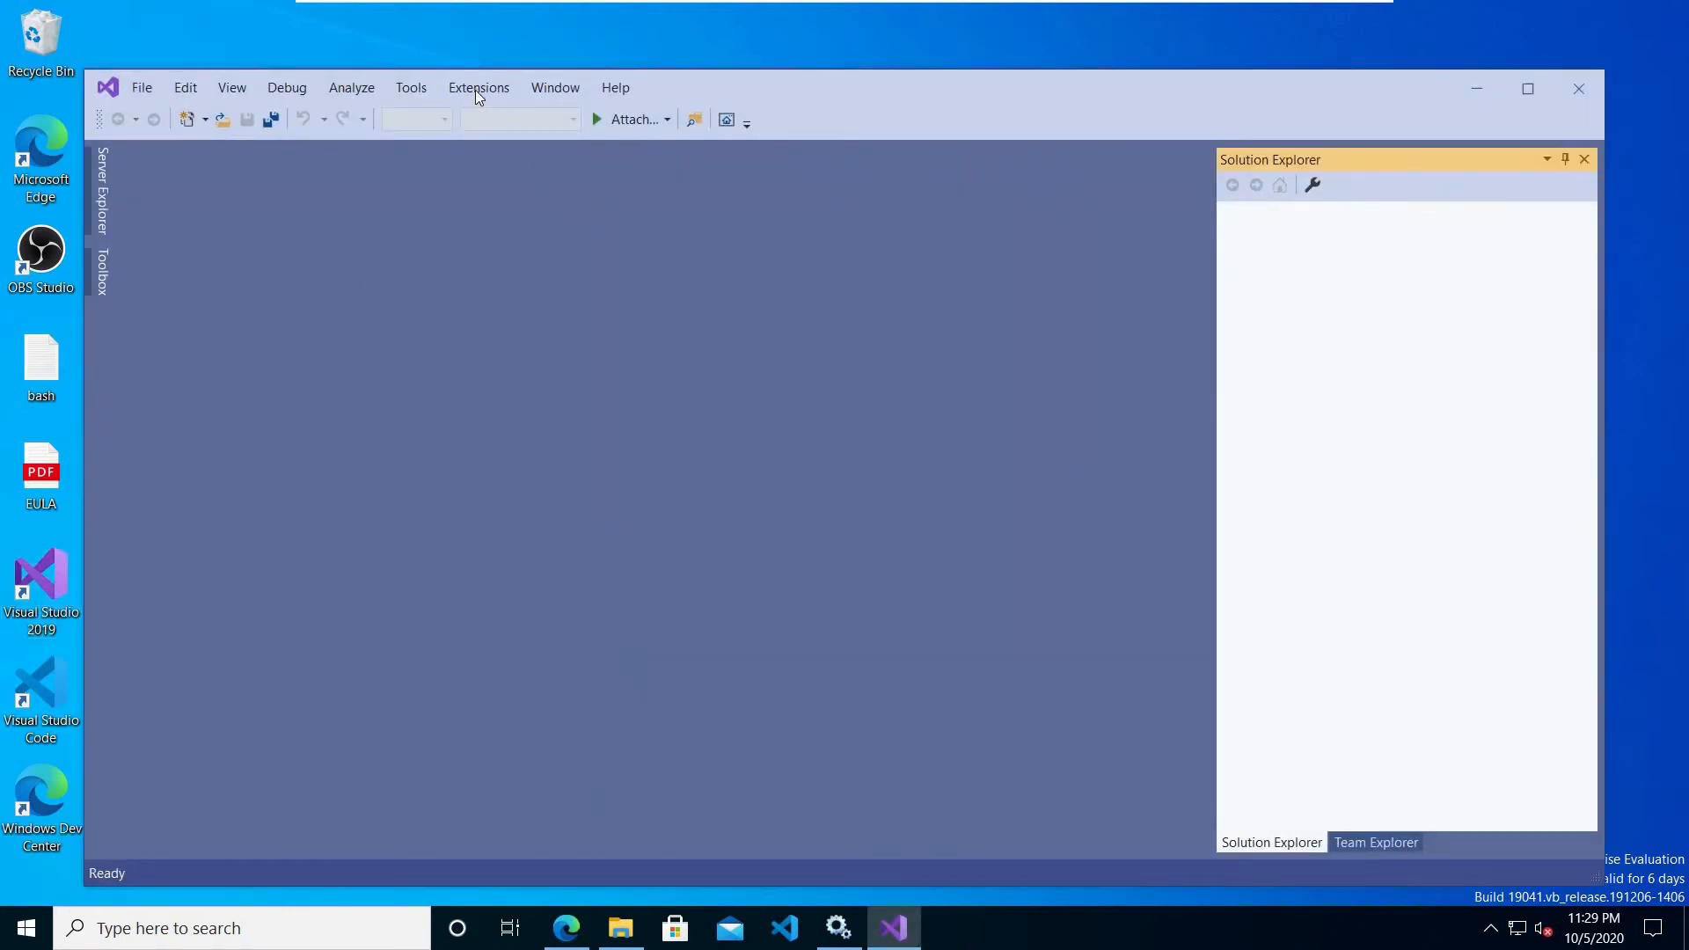
click(475, 90)
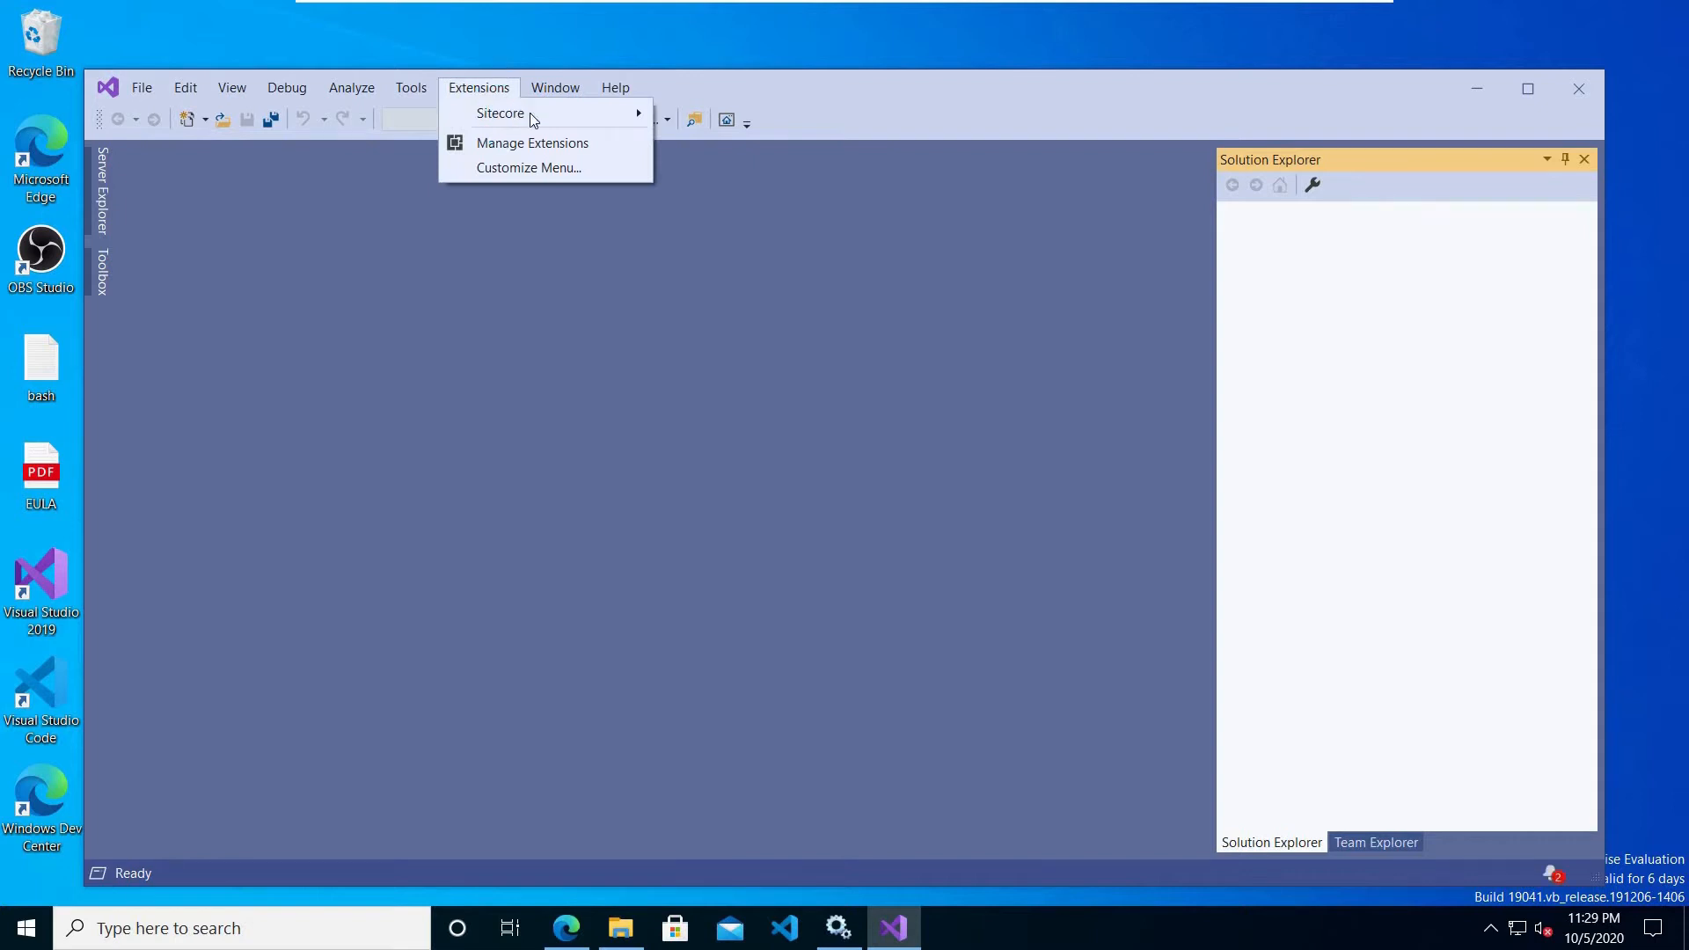
mouse_move(511, 118)
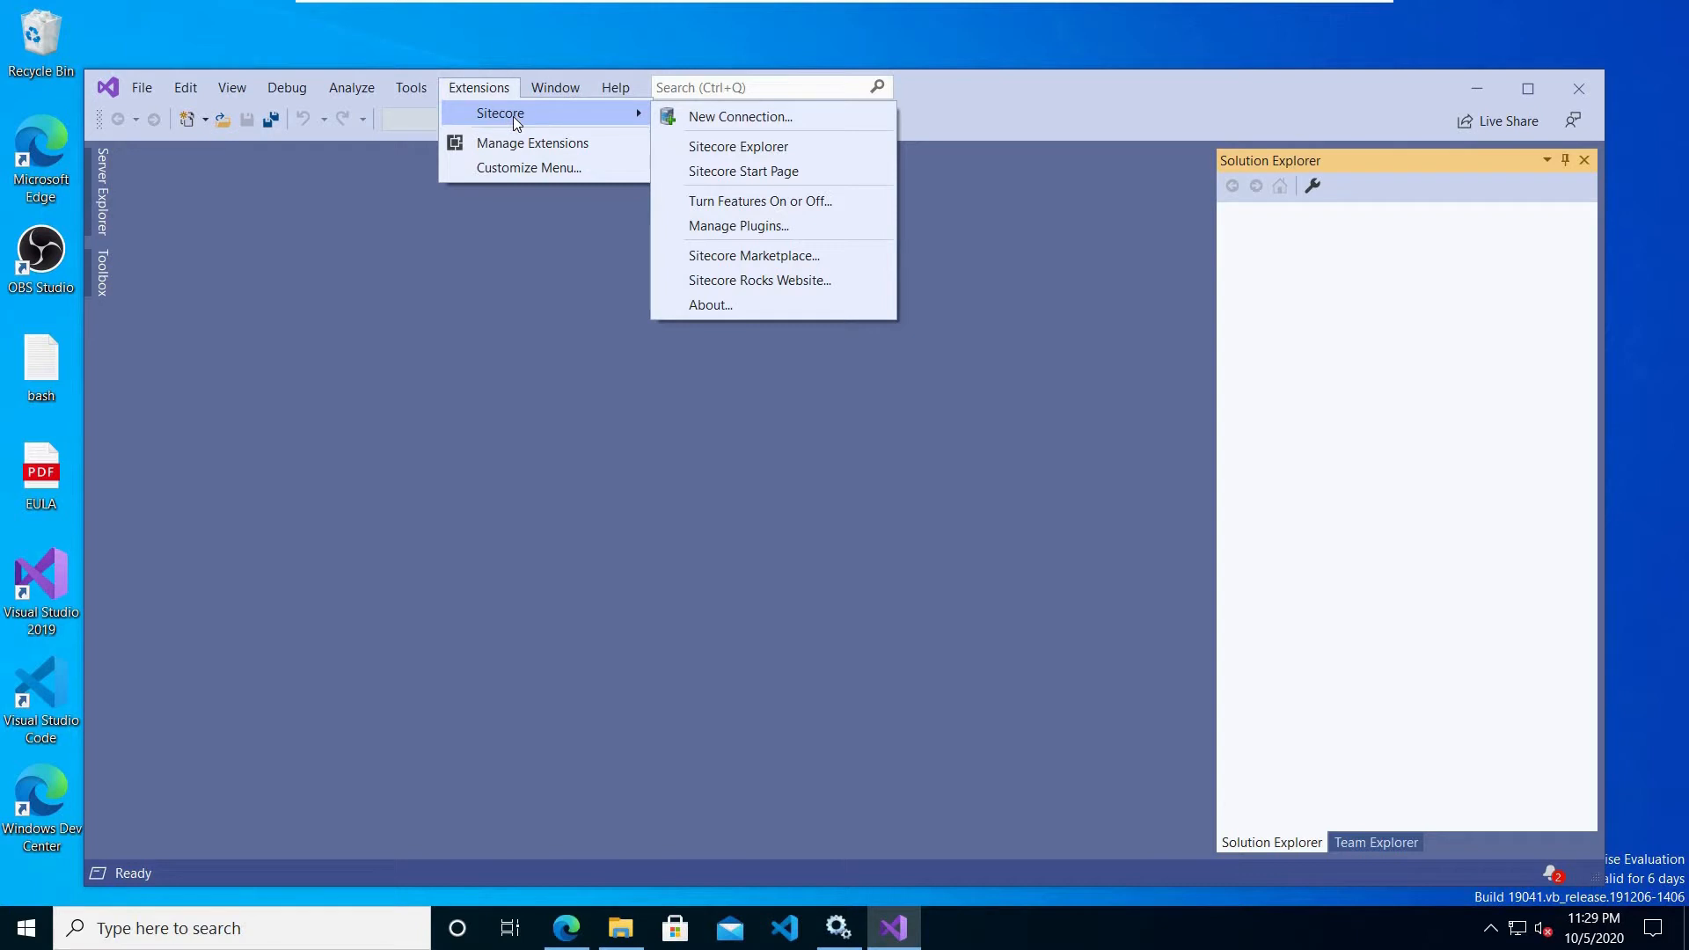
click(519, 146)
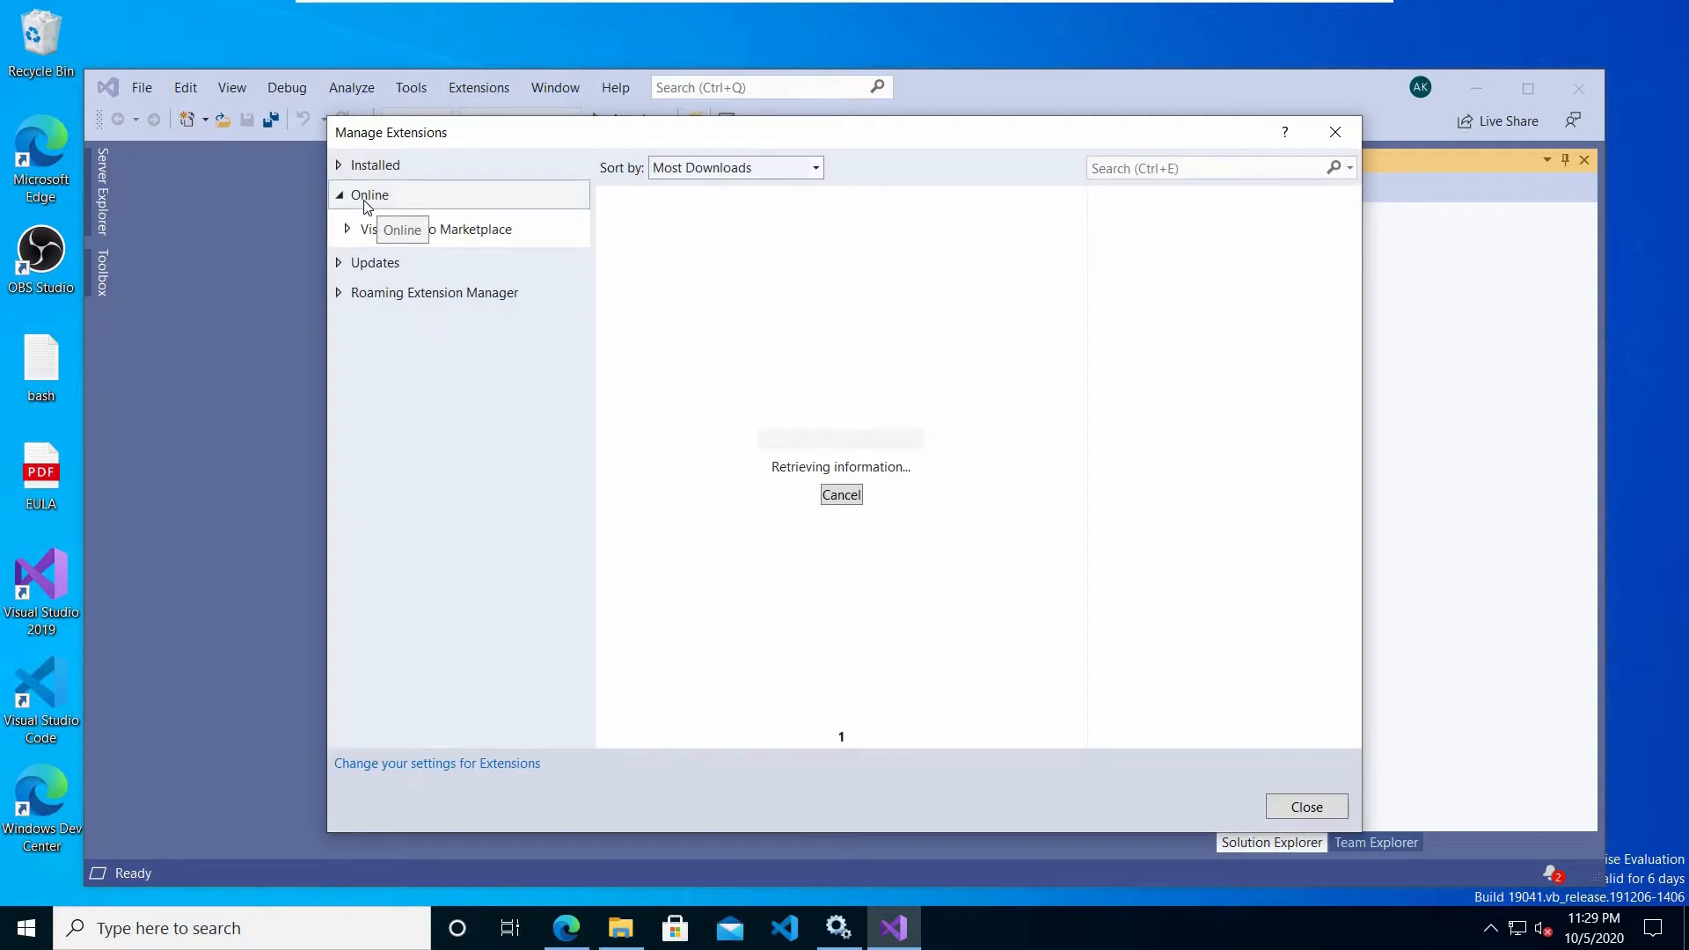
click(1232, 166)
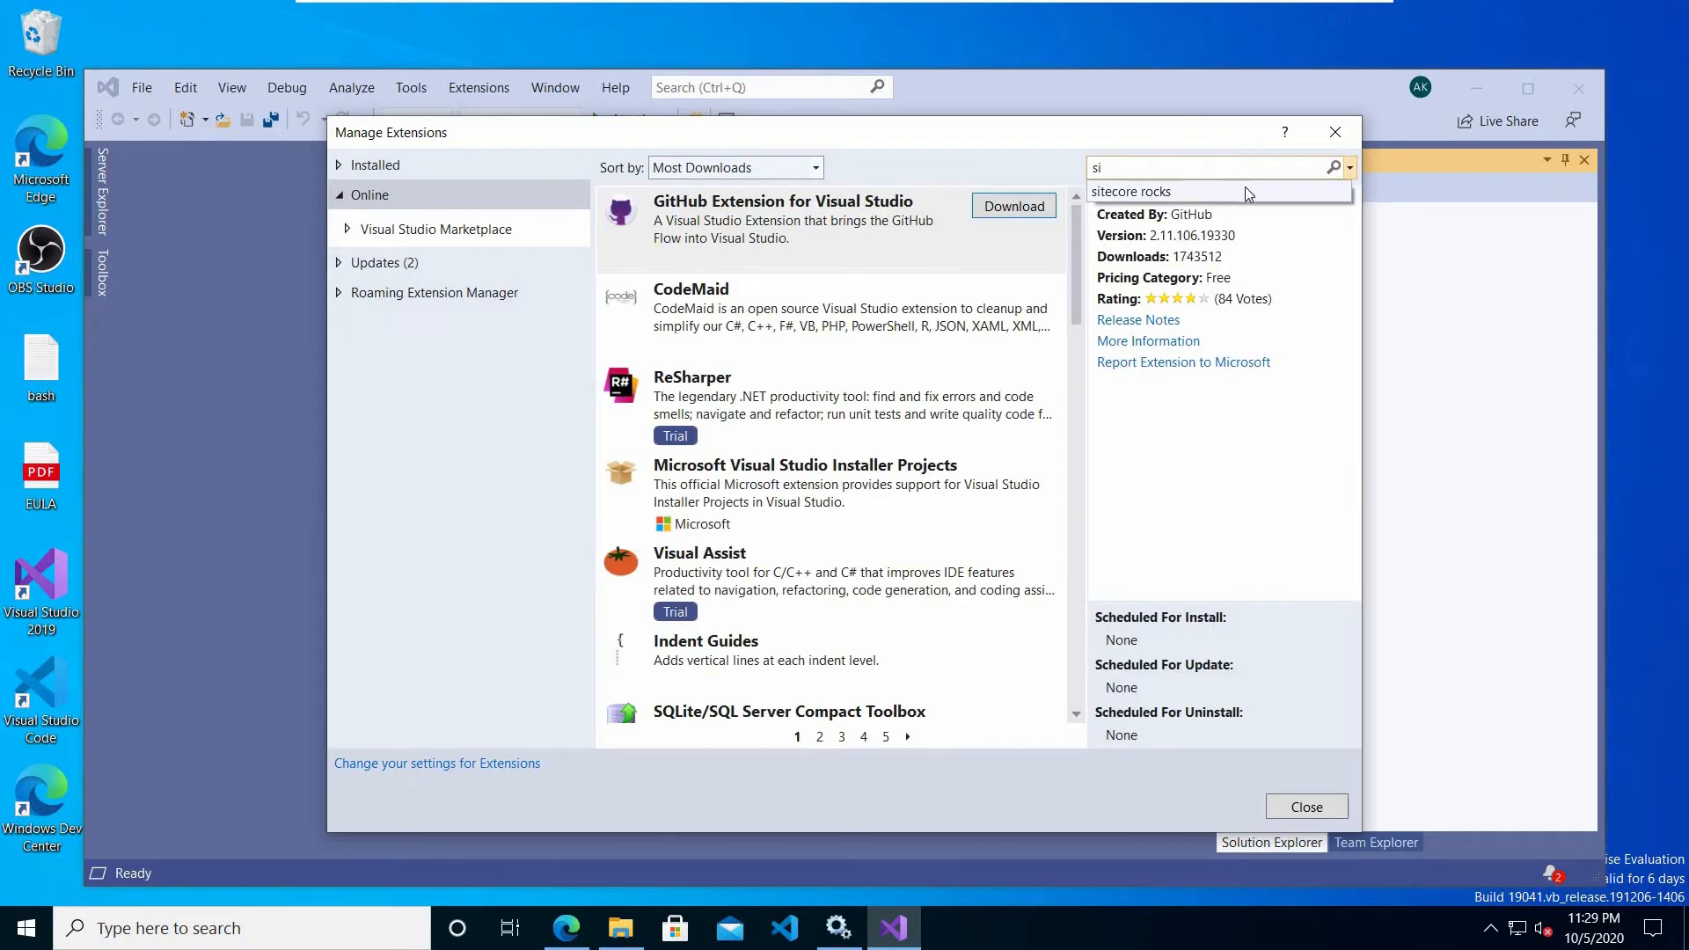
click(1242, 191)
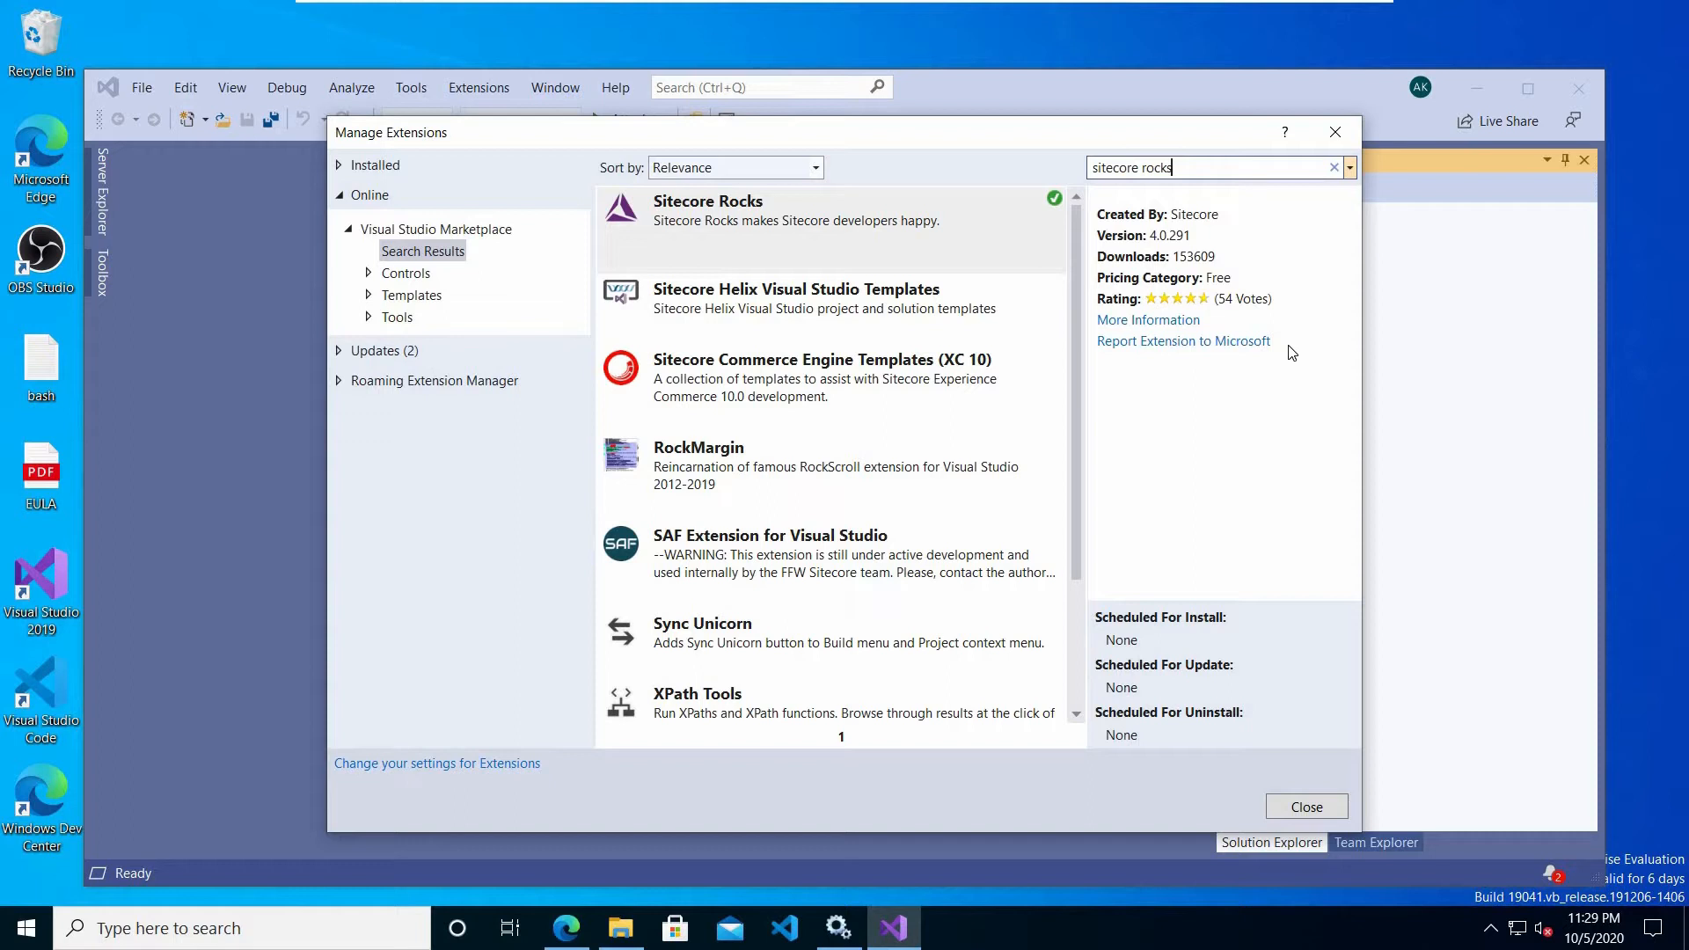
click(1339, 139)
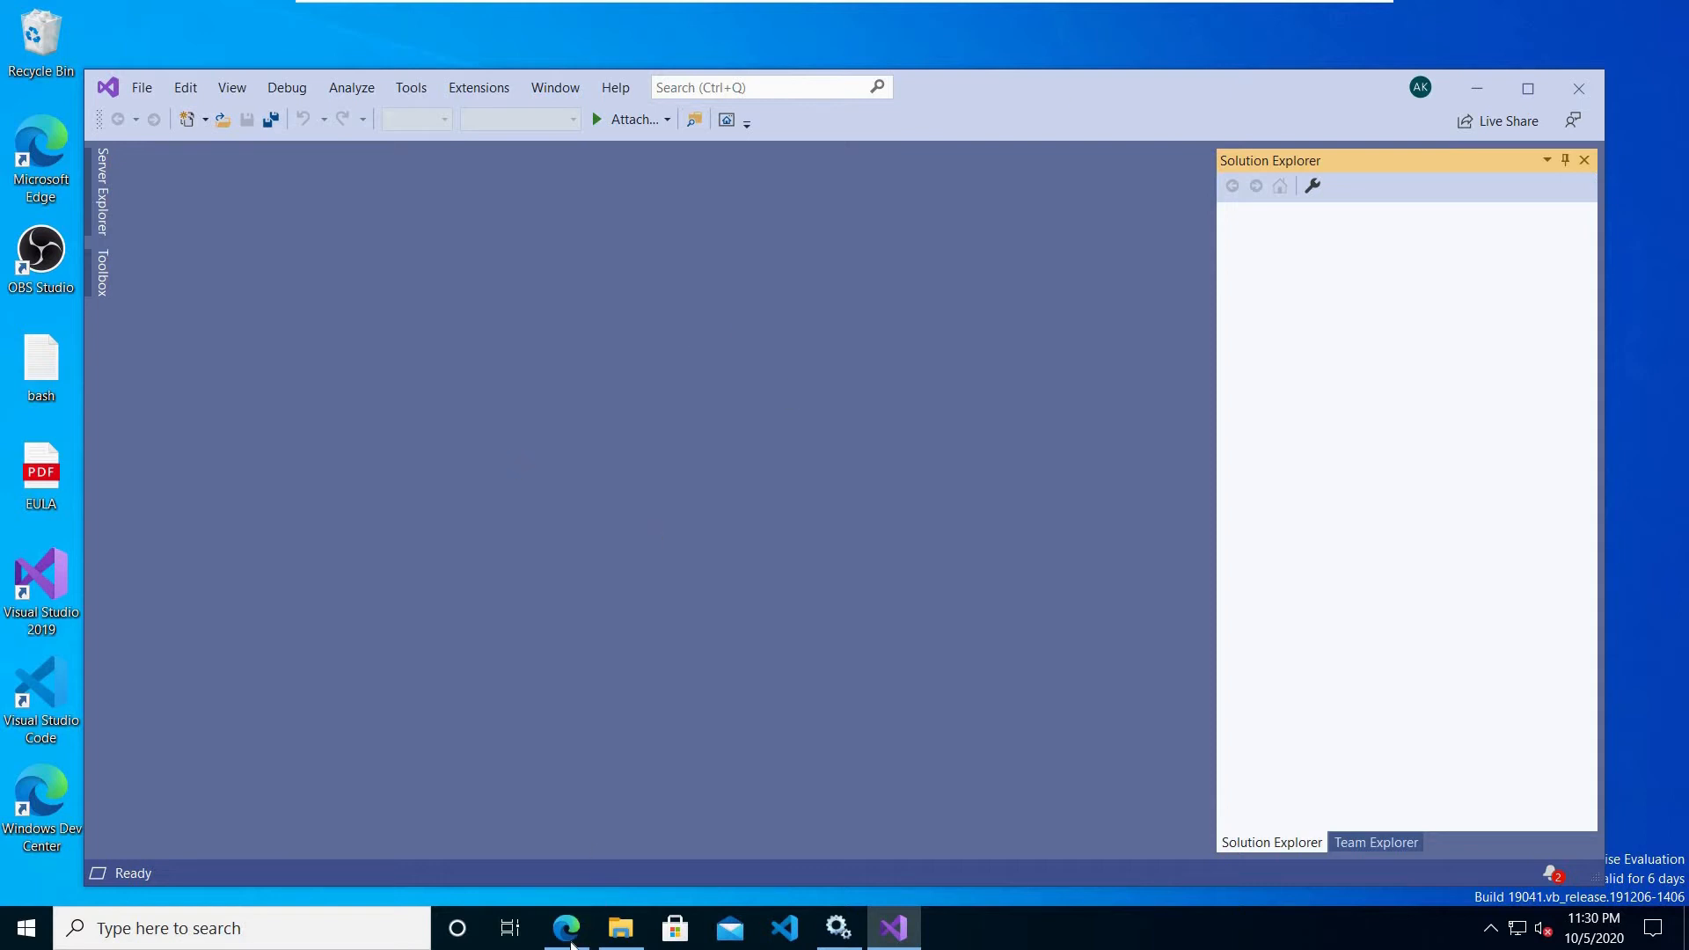
Step: View the Sitecore Launchpad in Microsoft Edge, and start a new Sitecore connection back in Visual Studio
click(569, 934)
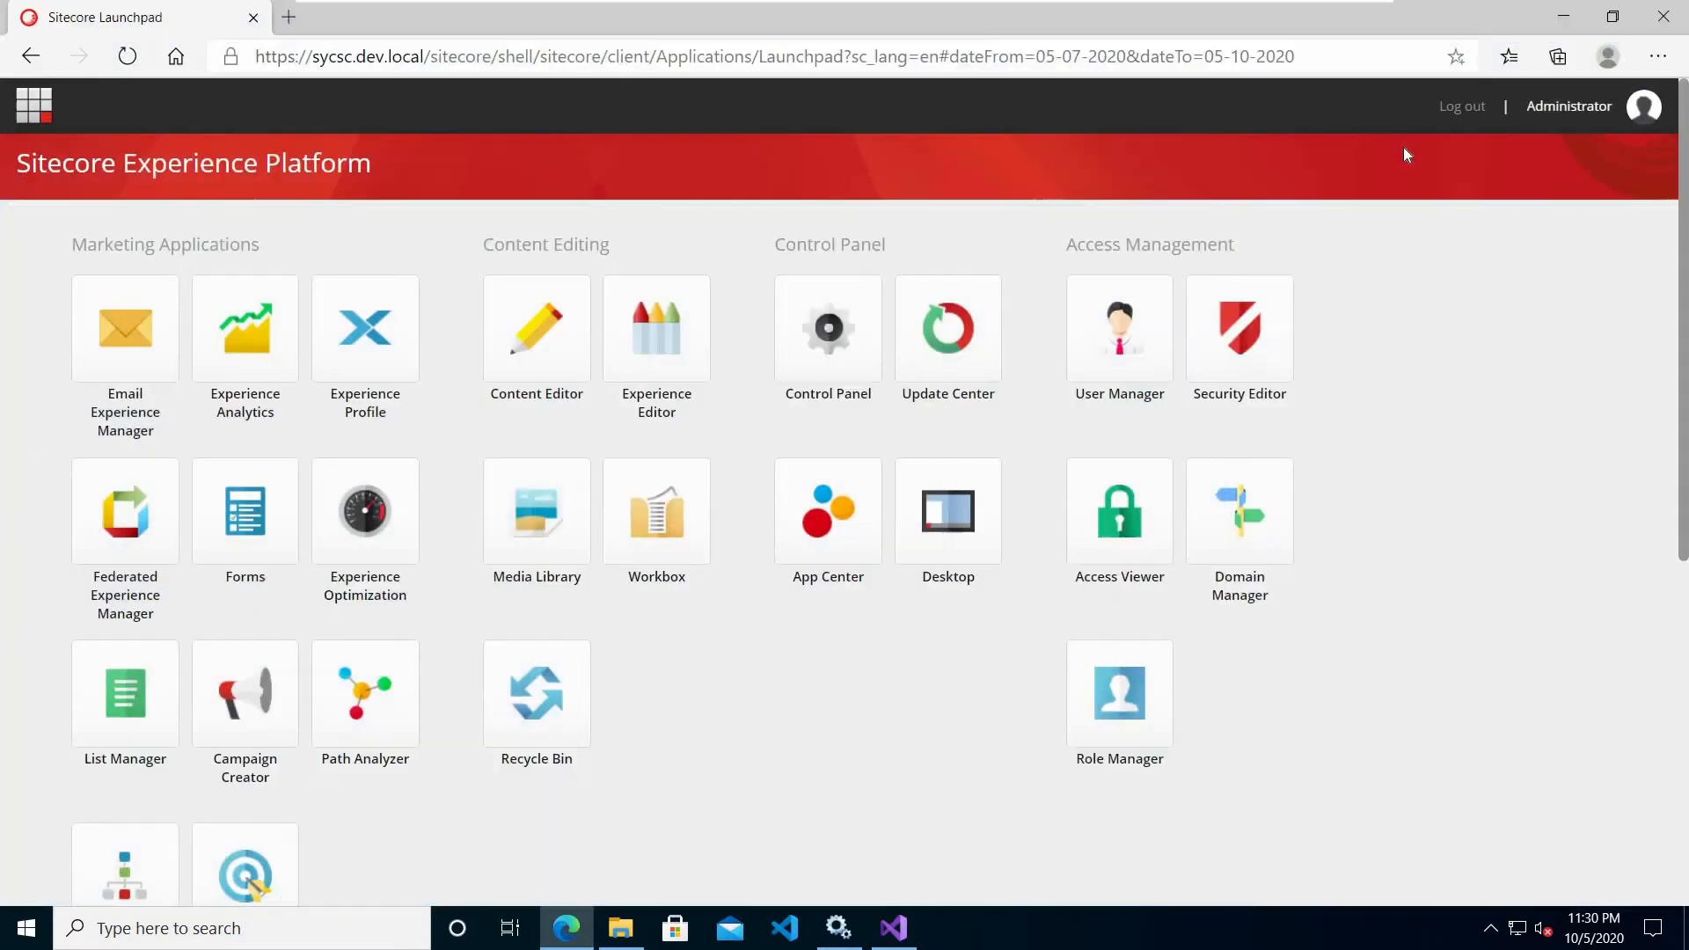
click(1563, 17)
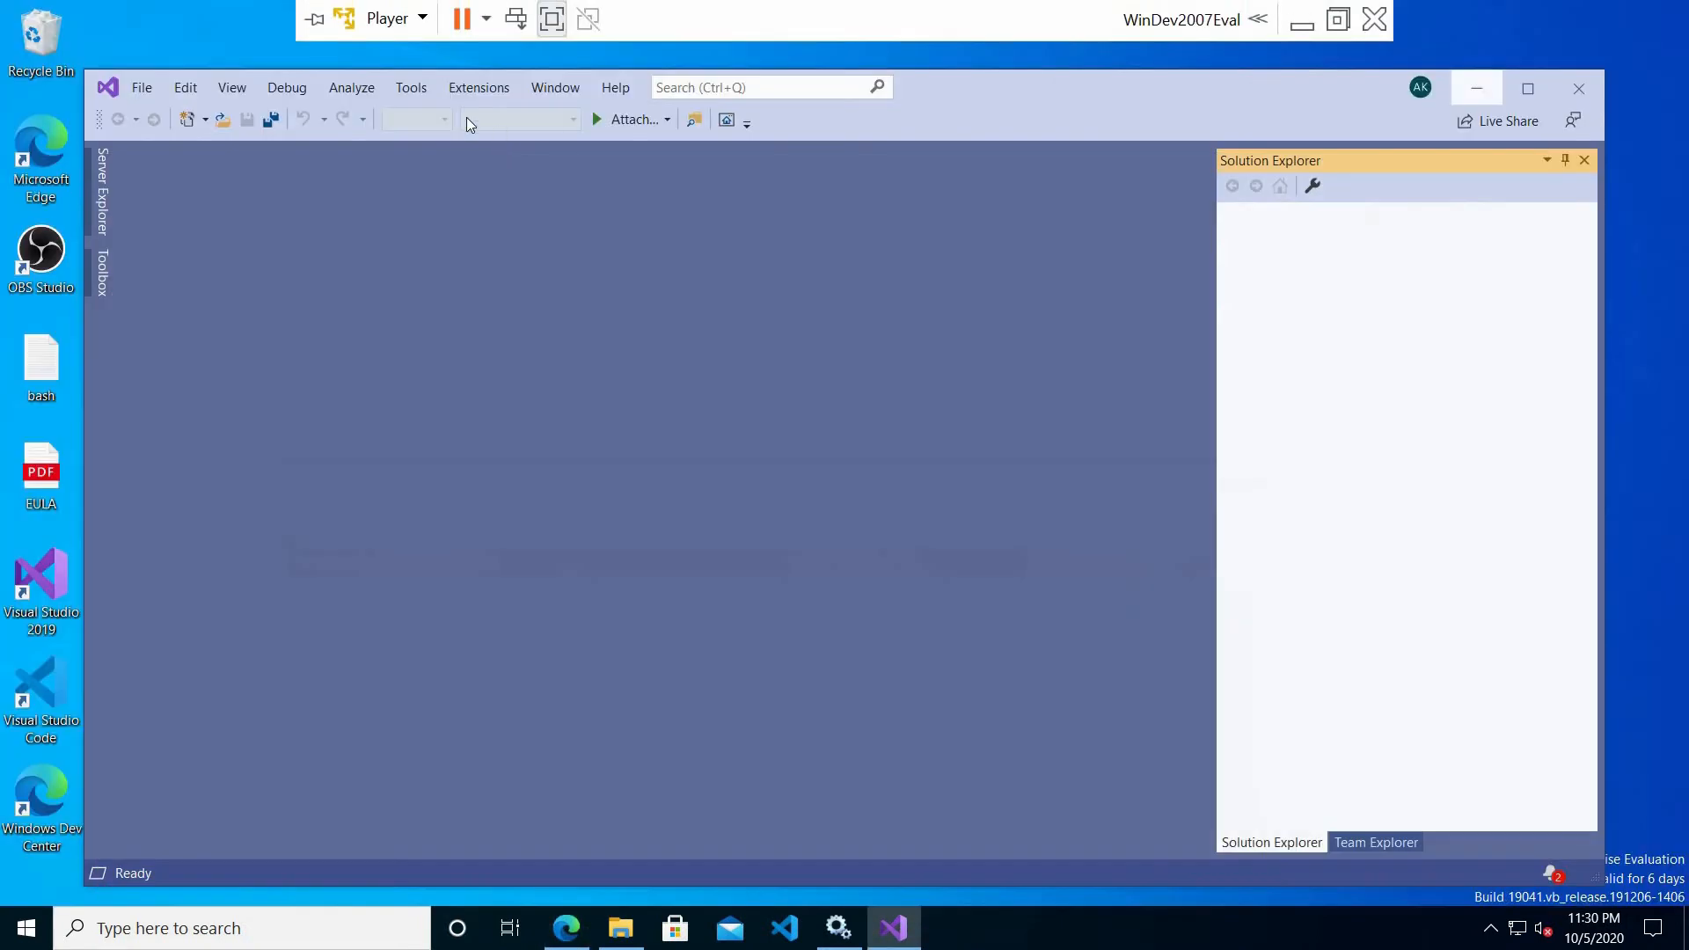
click(479, 88)
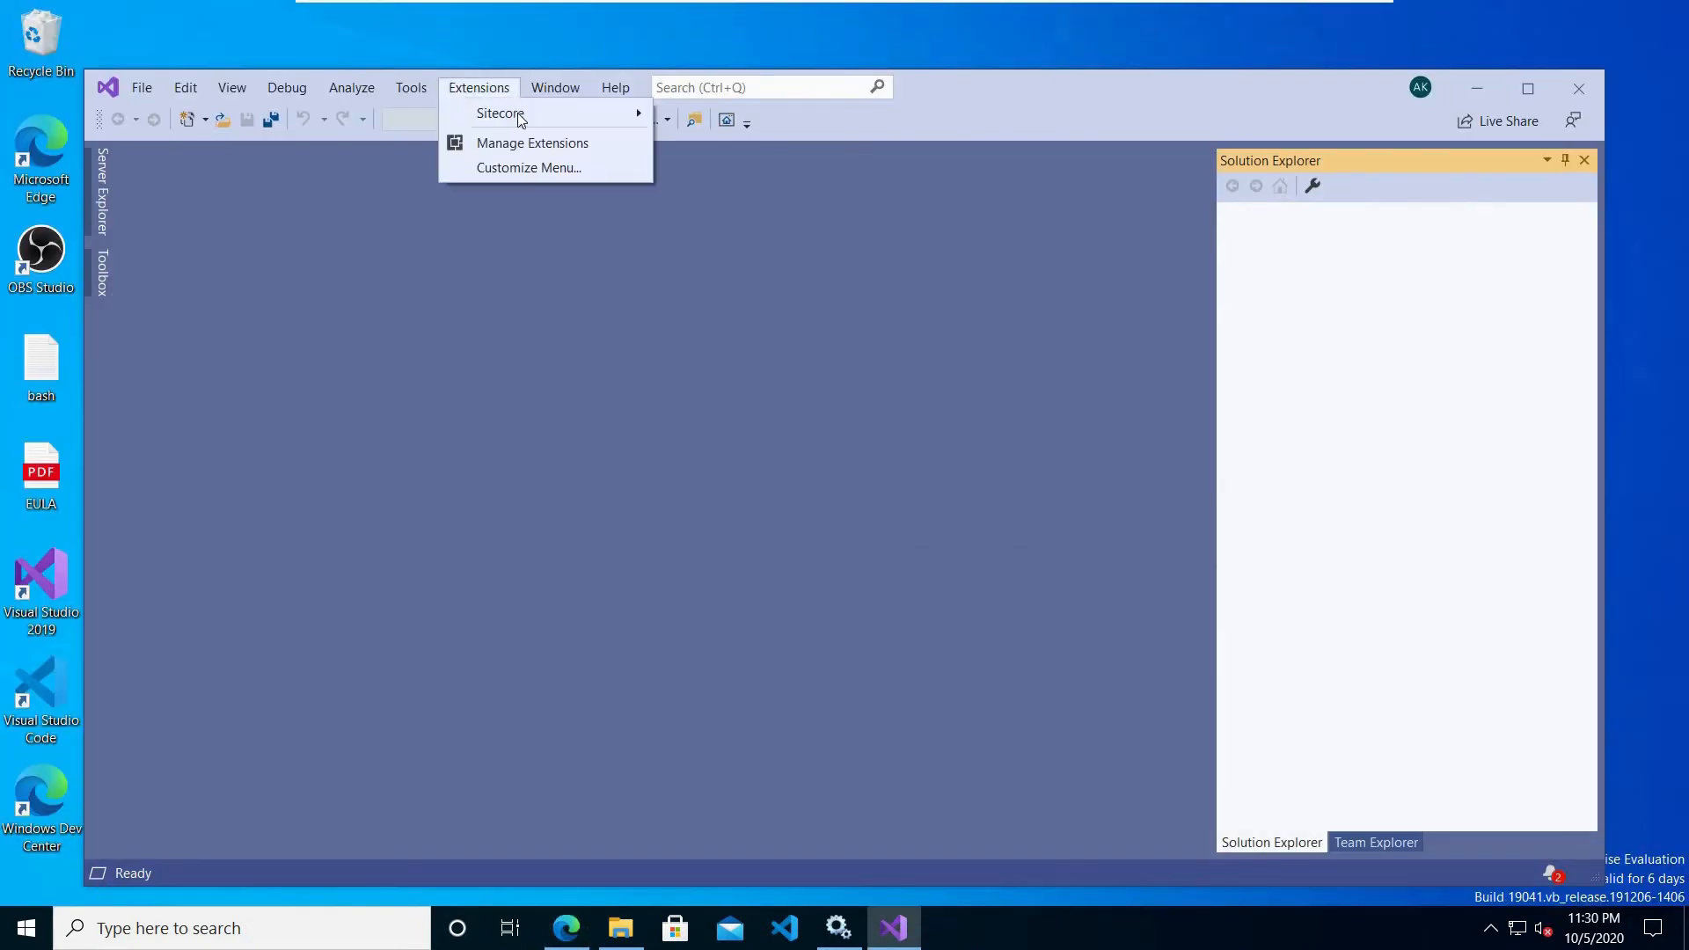
mouse_move(546, 116)
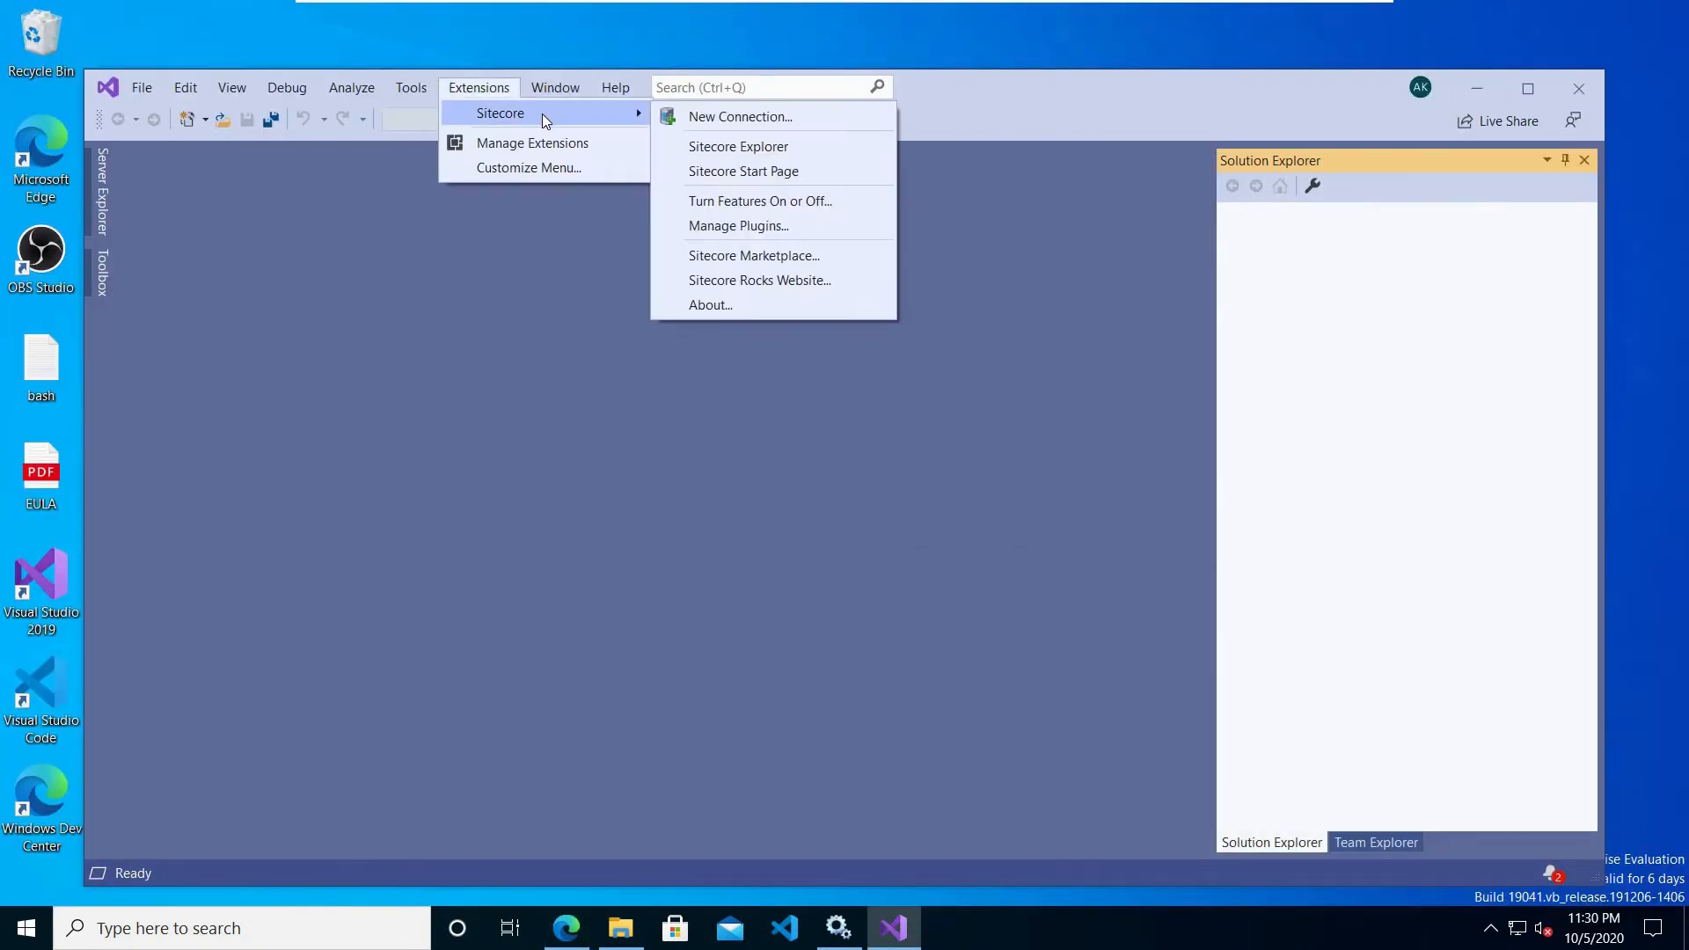
click(793, 117)
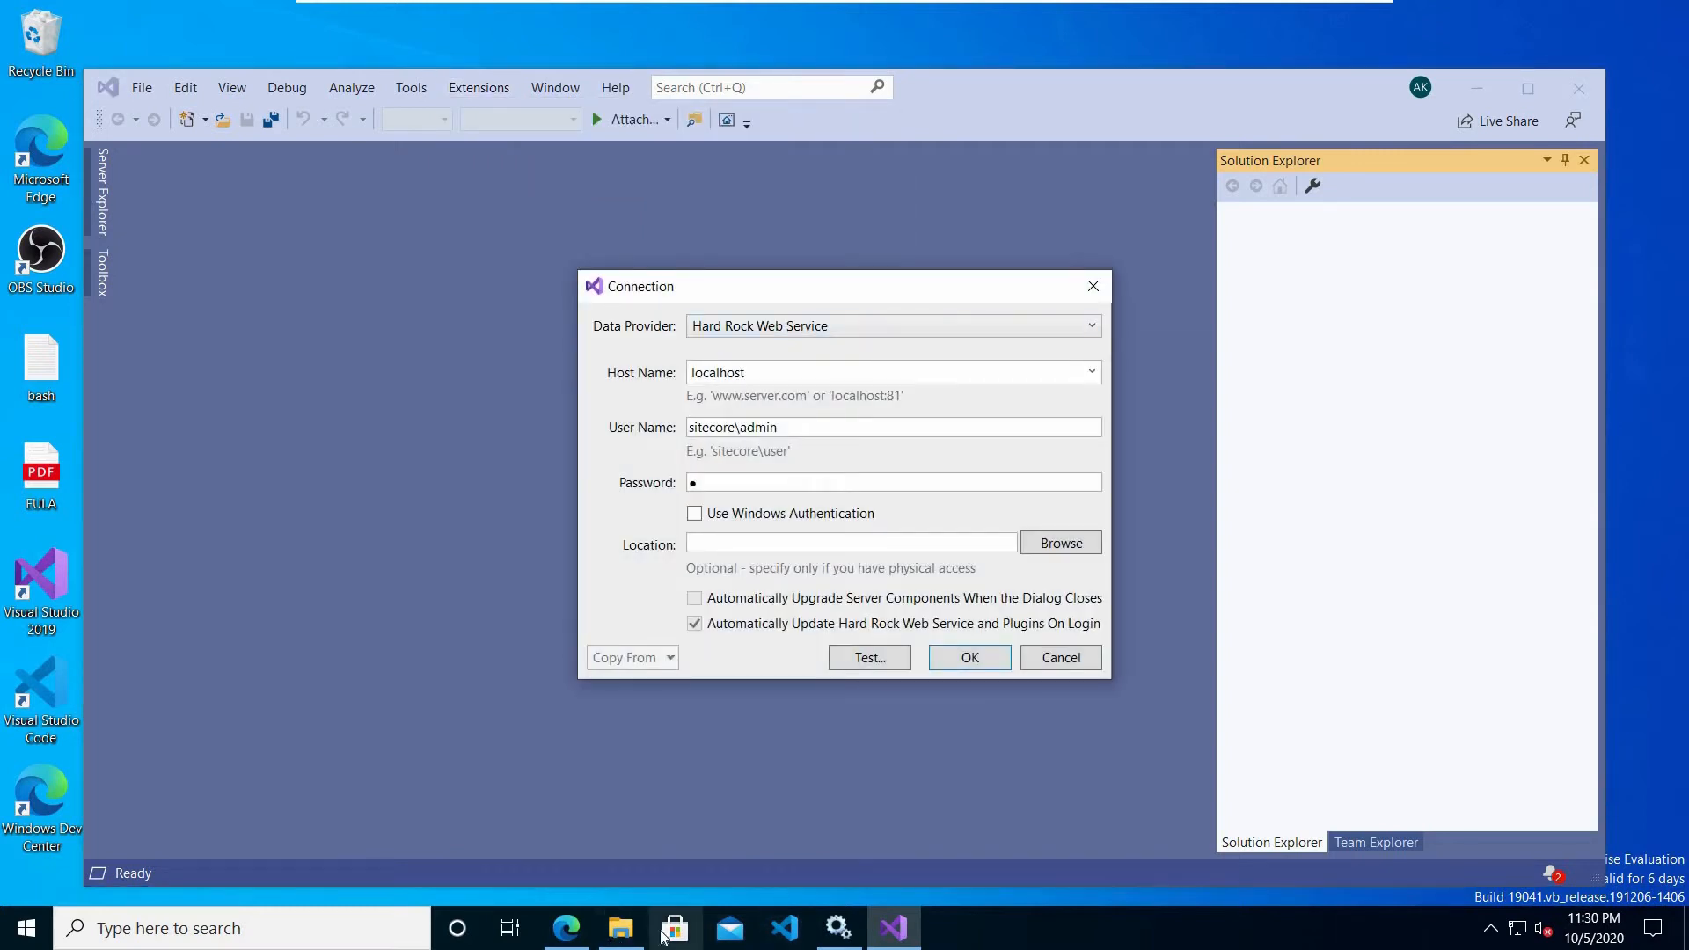
Step: Switch to Internet Information Services (IIS) Manager and select the sycsc.dev.local site under Sites
key(super)
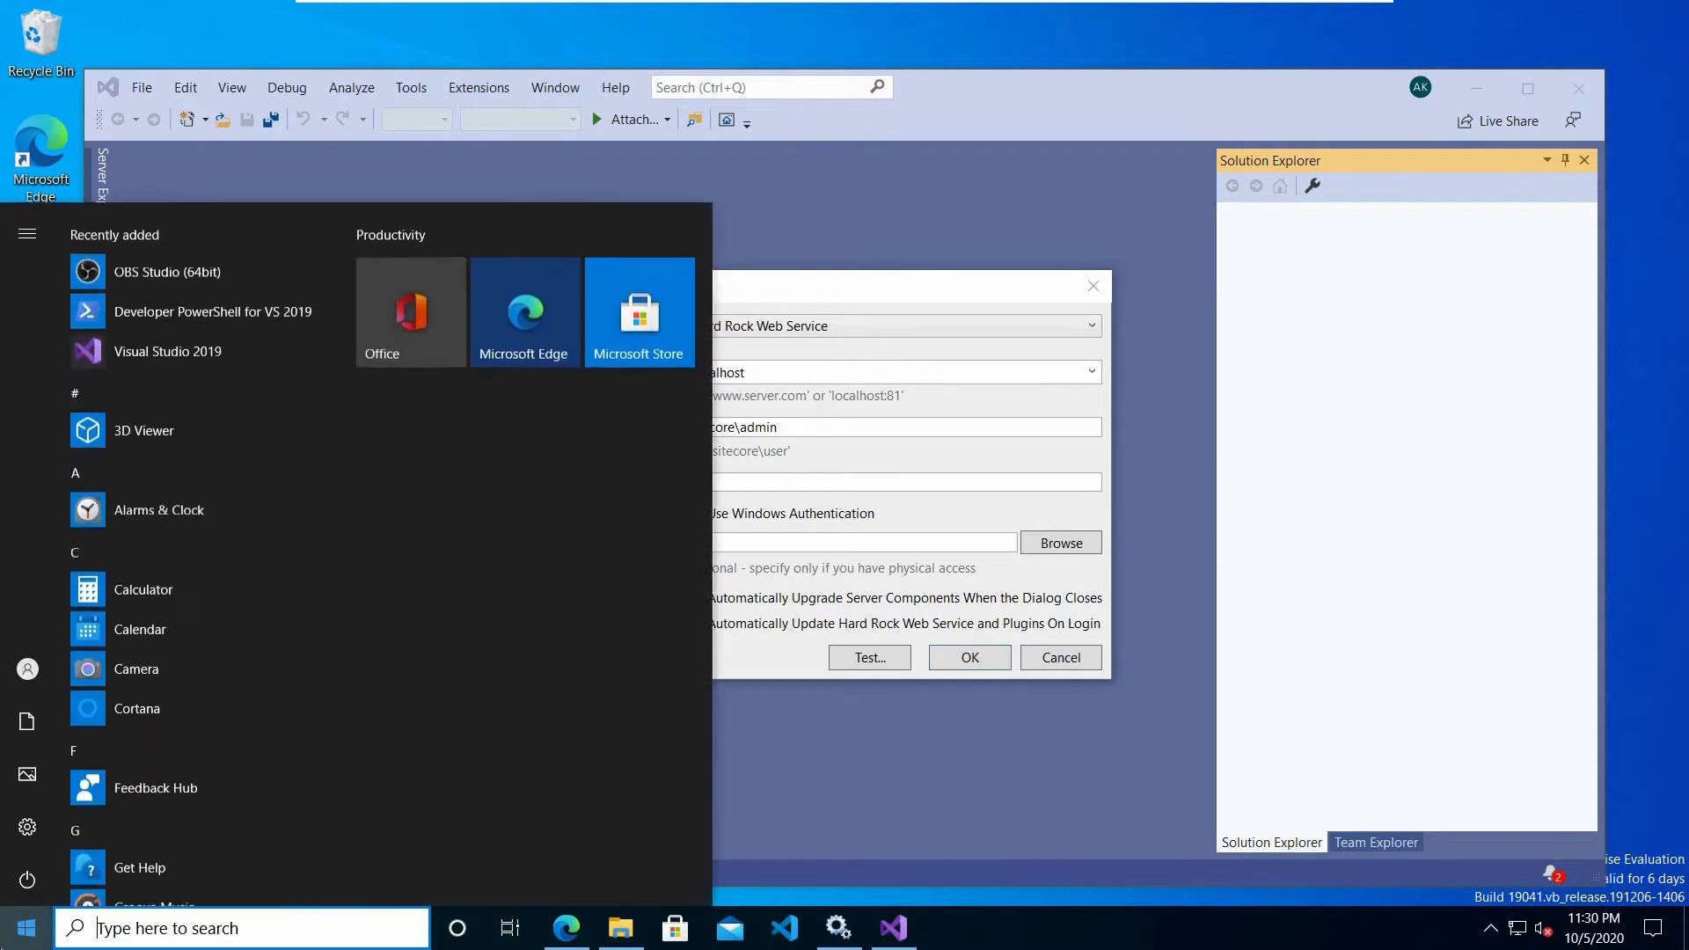
text(ii)
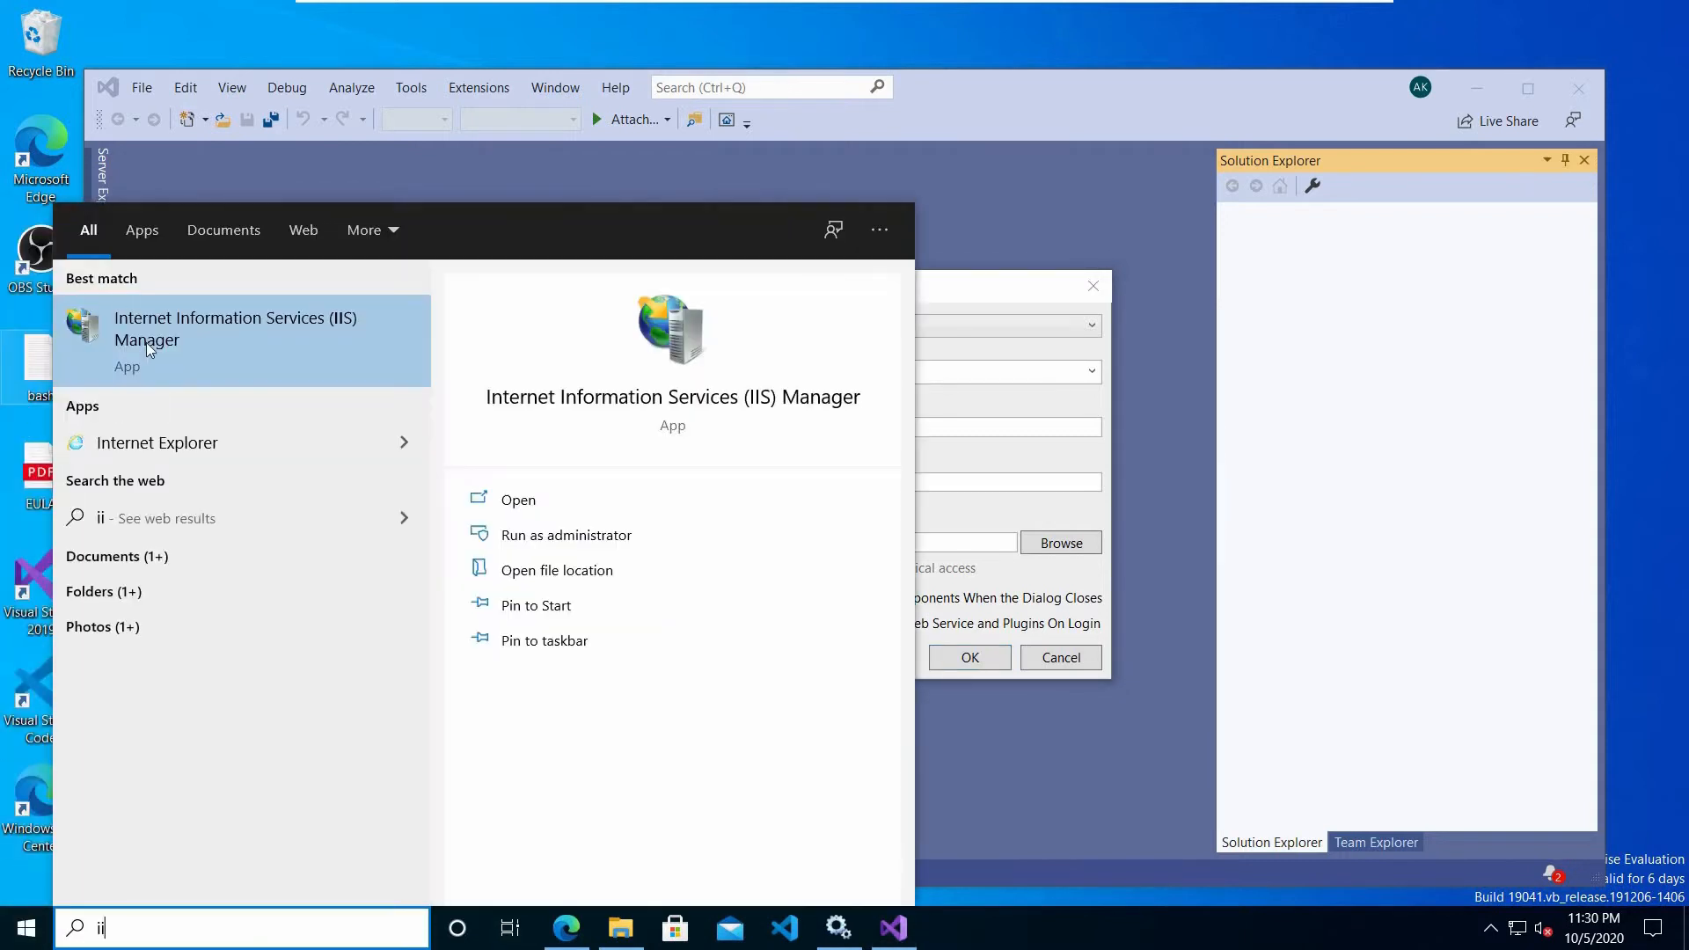
click(150, 343)
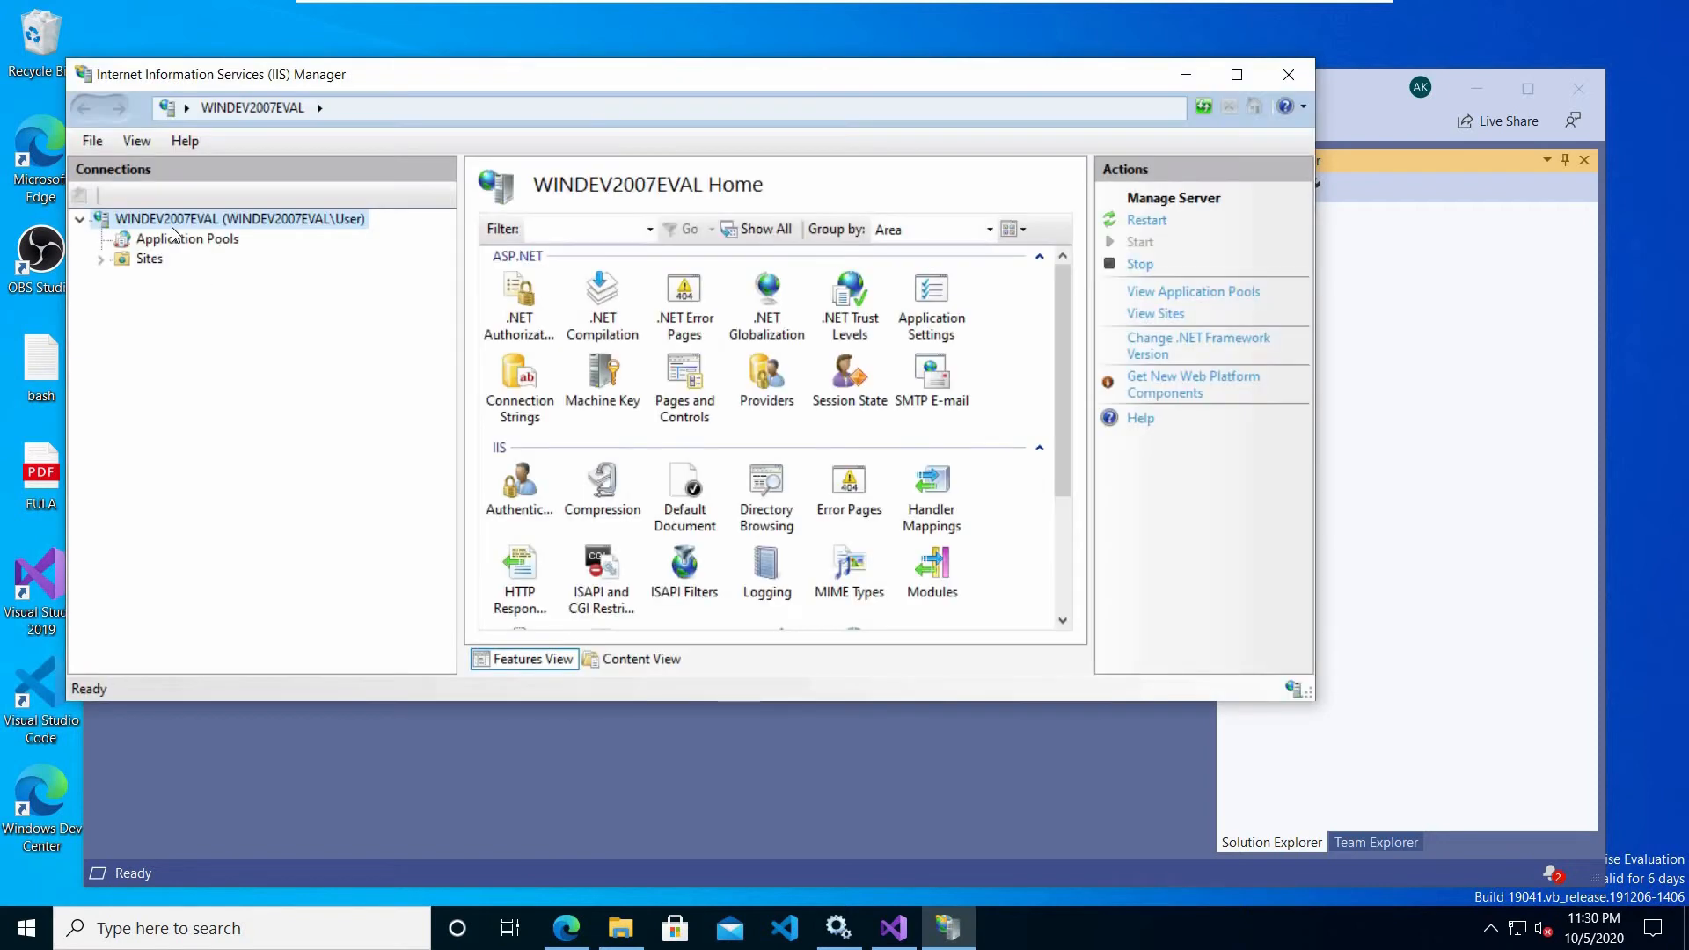
click(171, 239)
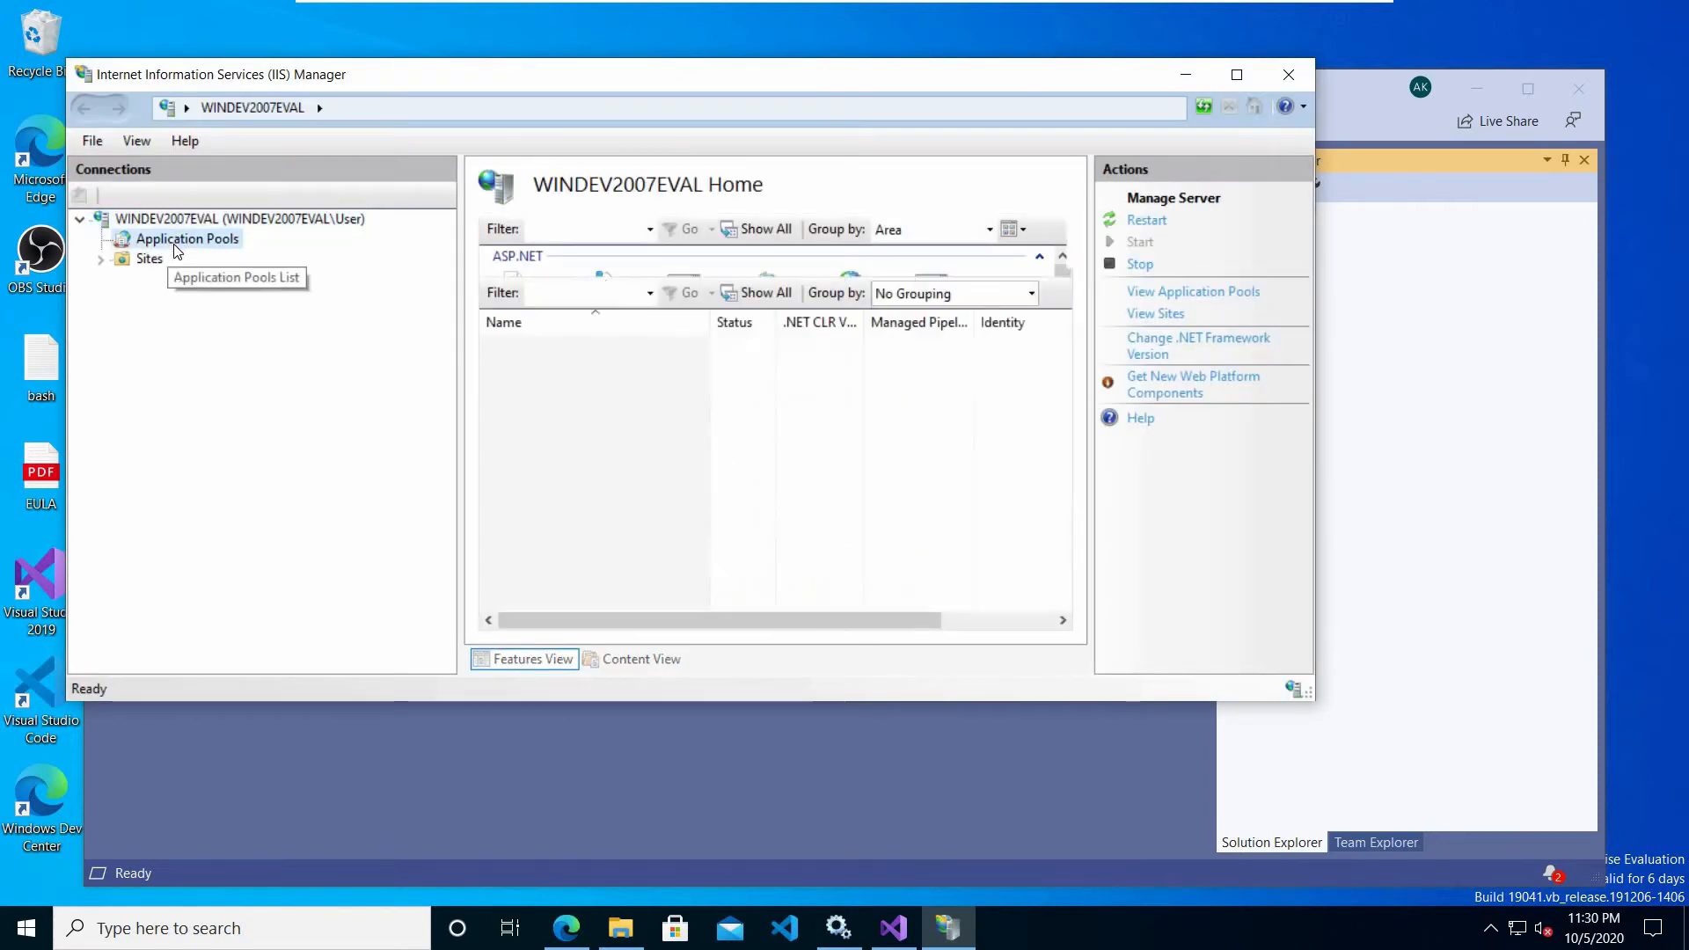
click(125, 264)
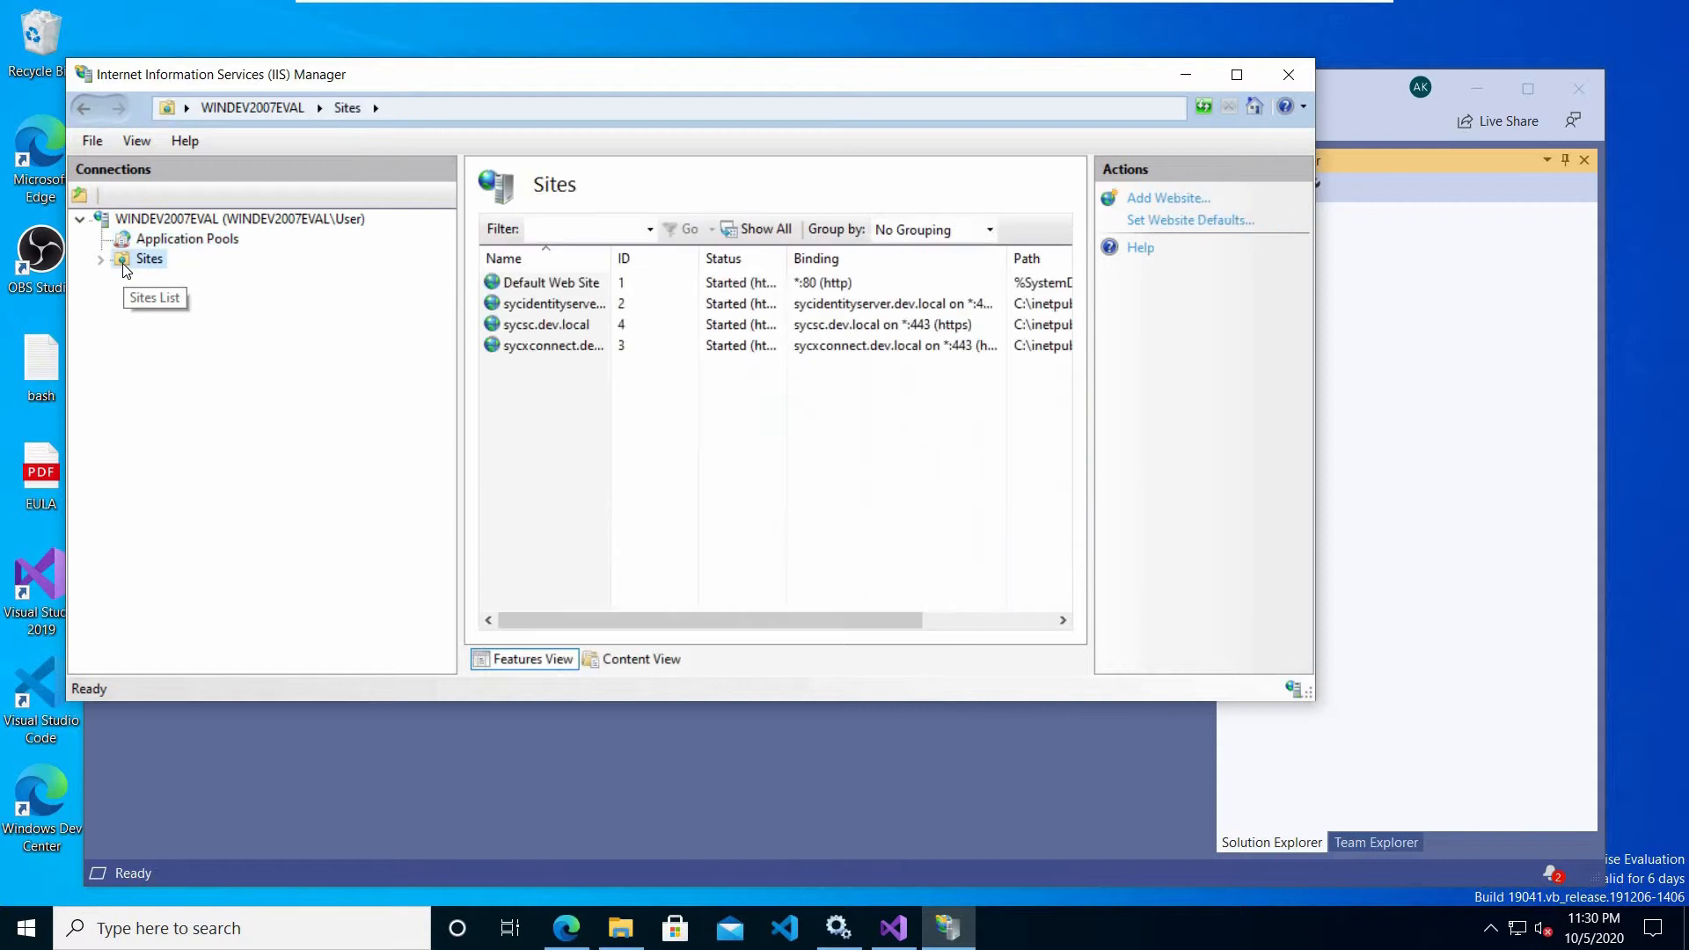
click(101, 259)
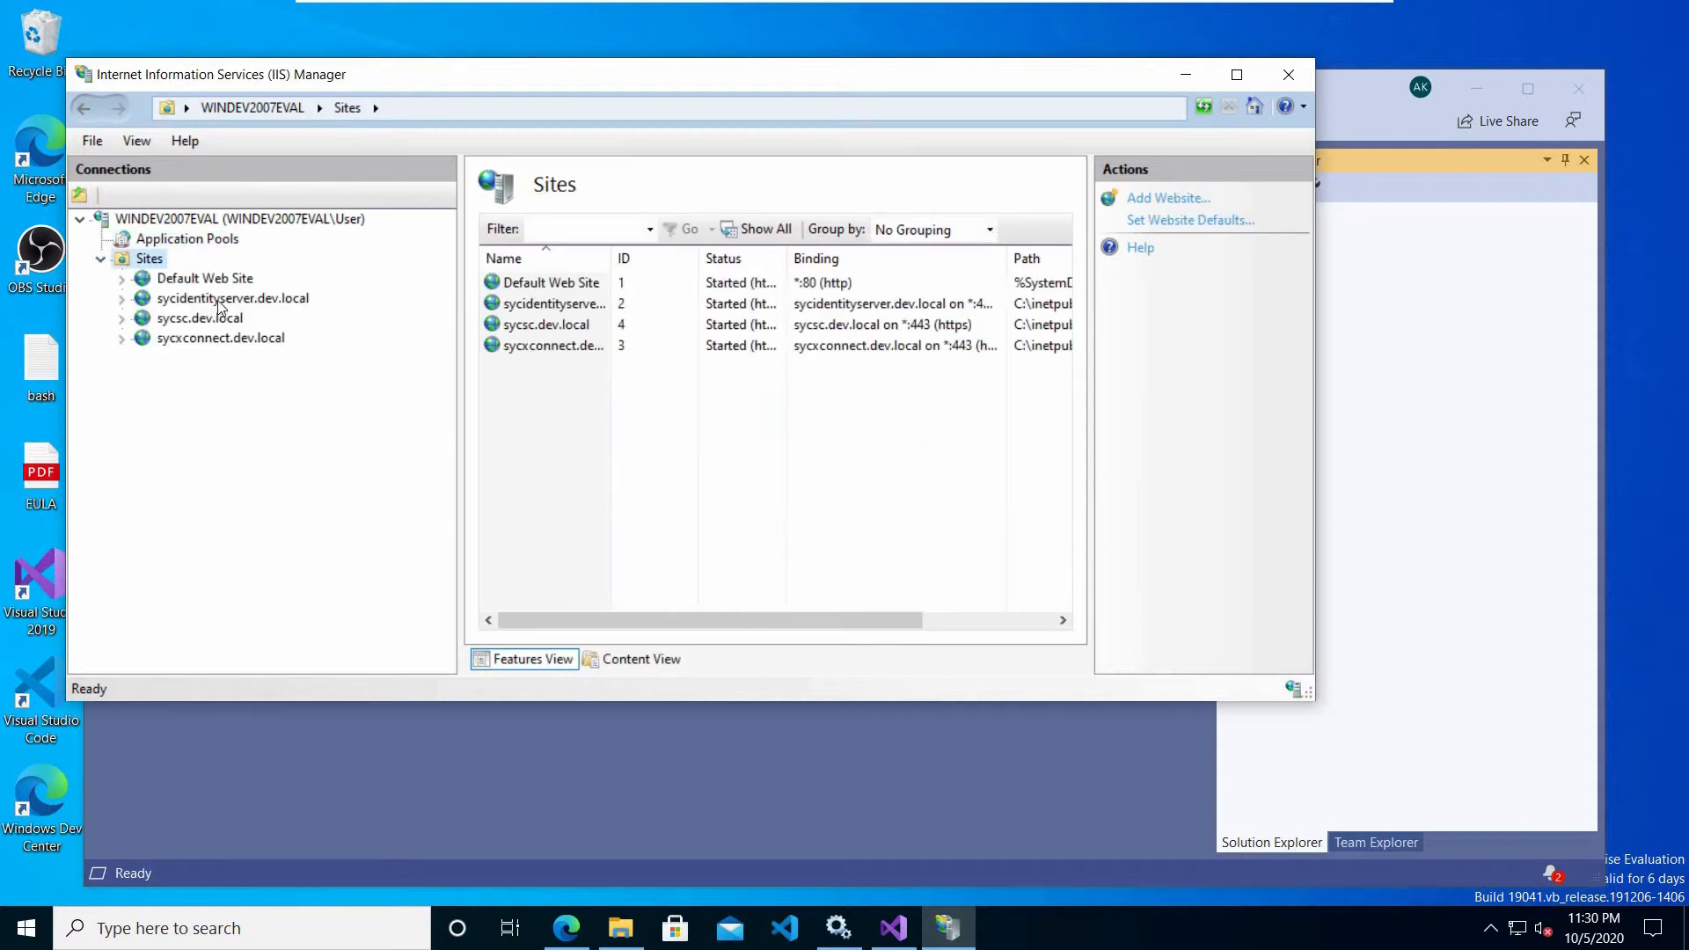
click(220, 301)
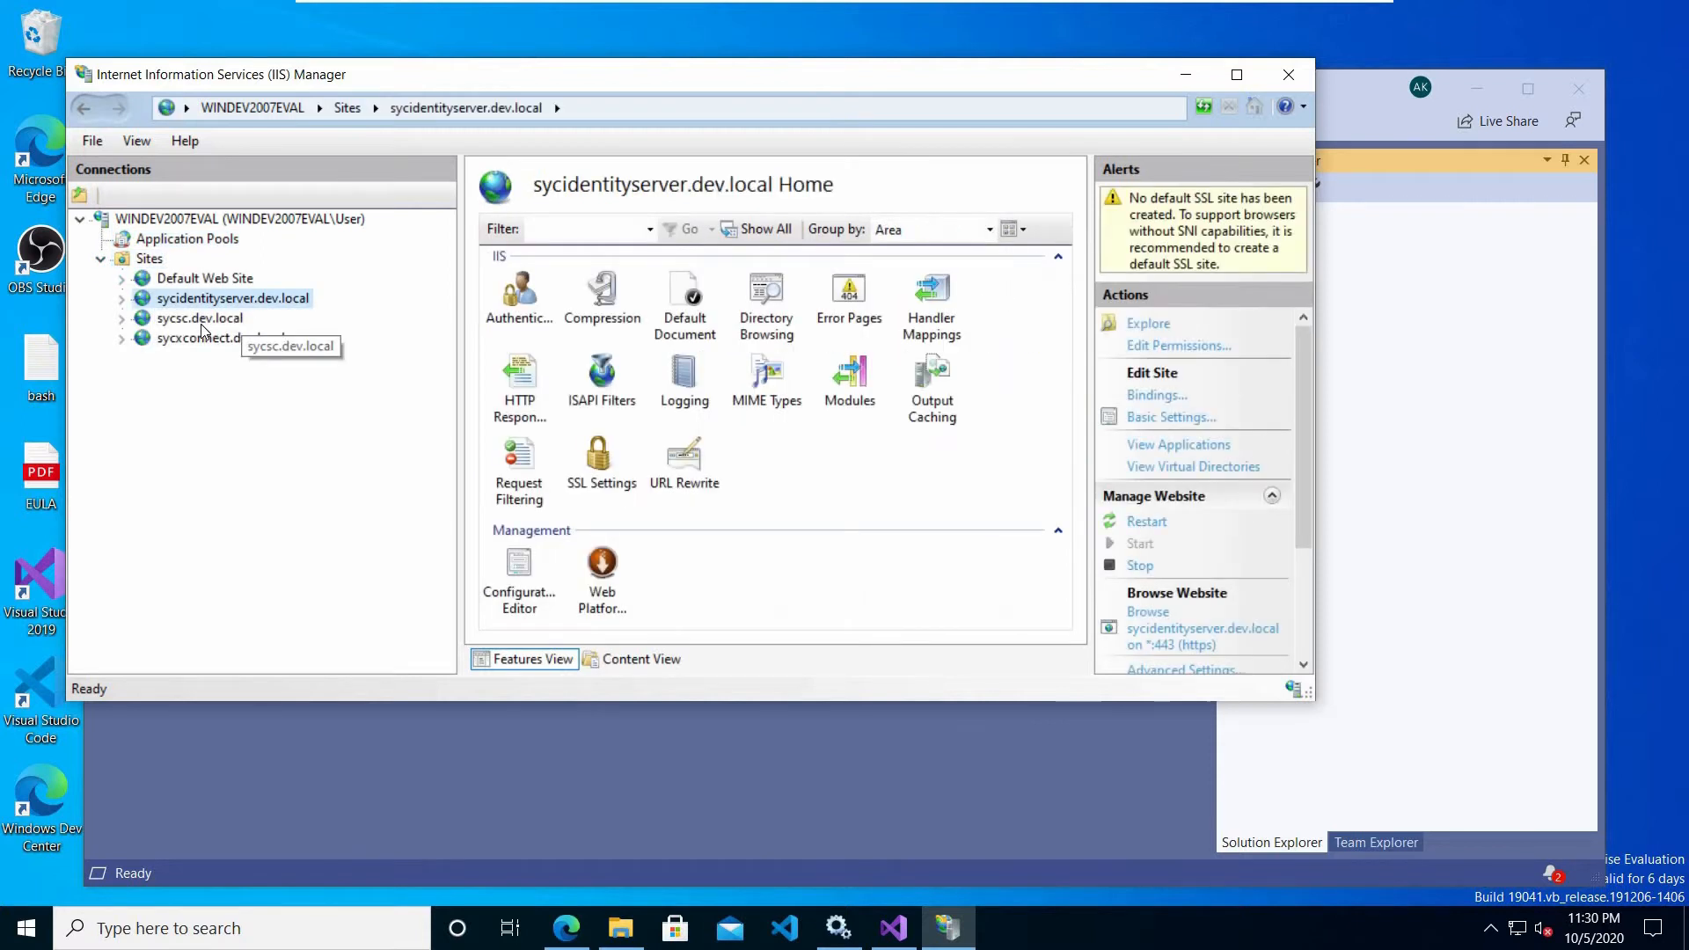
click(202, 322)
Step: Copy the host name from the sycsc.dev.local site's https binding without changing the binding
click(1156, 394)
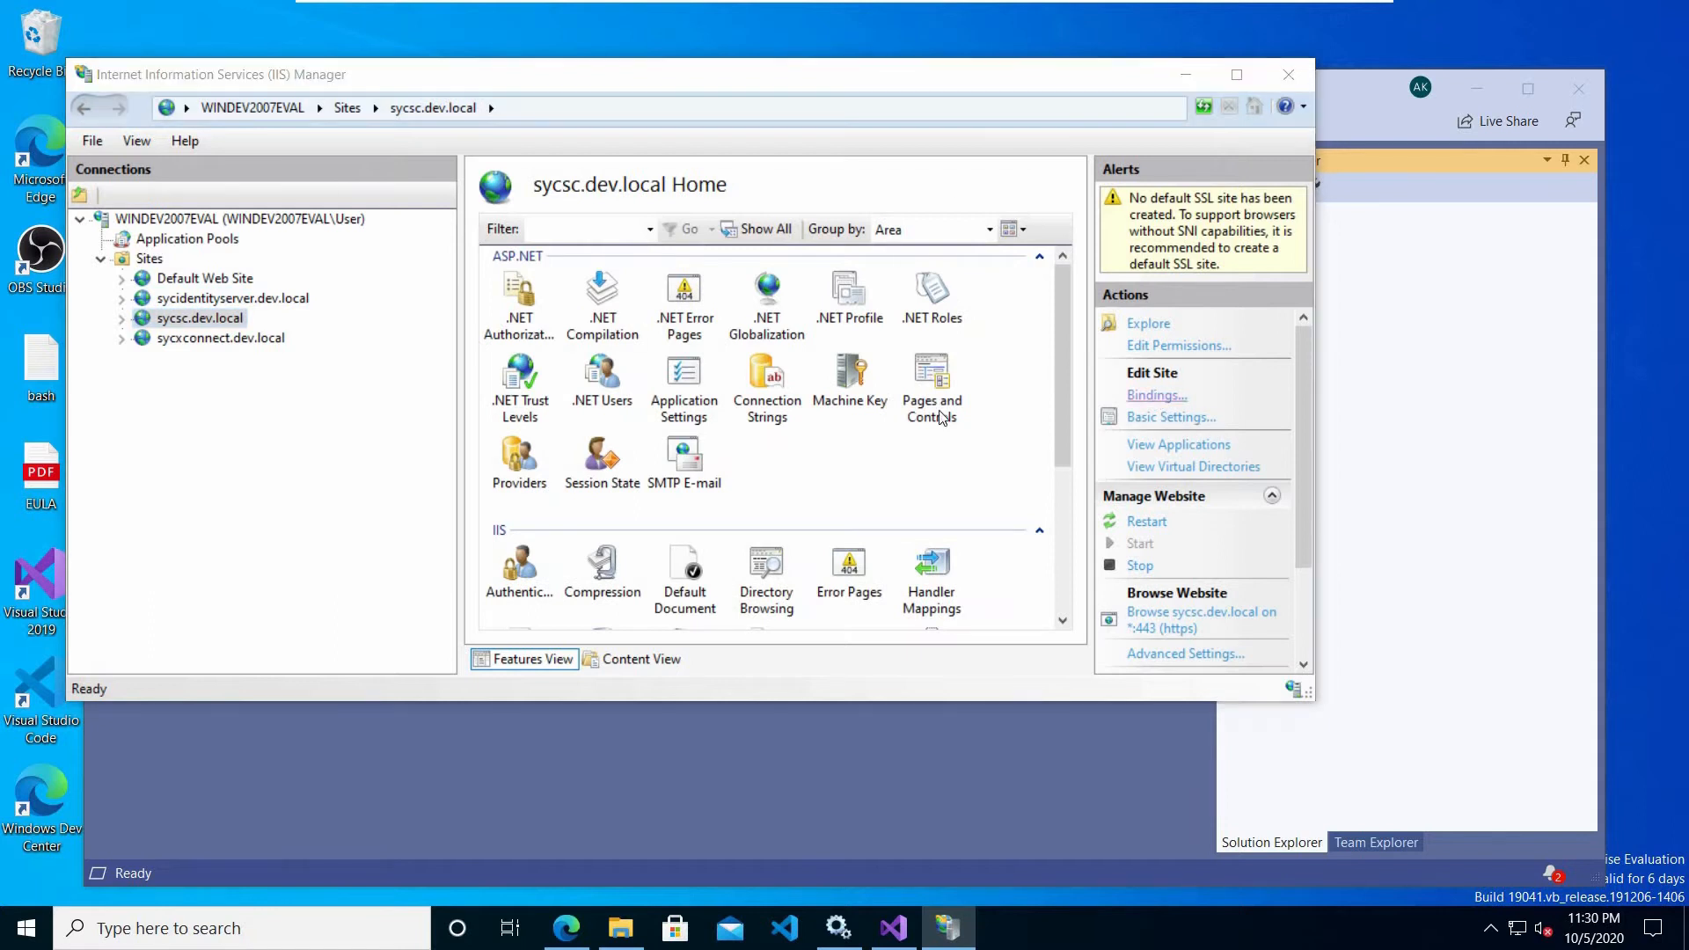
click(546, 264)
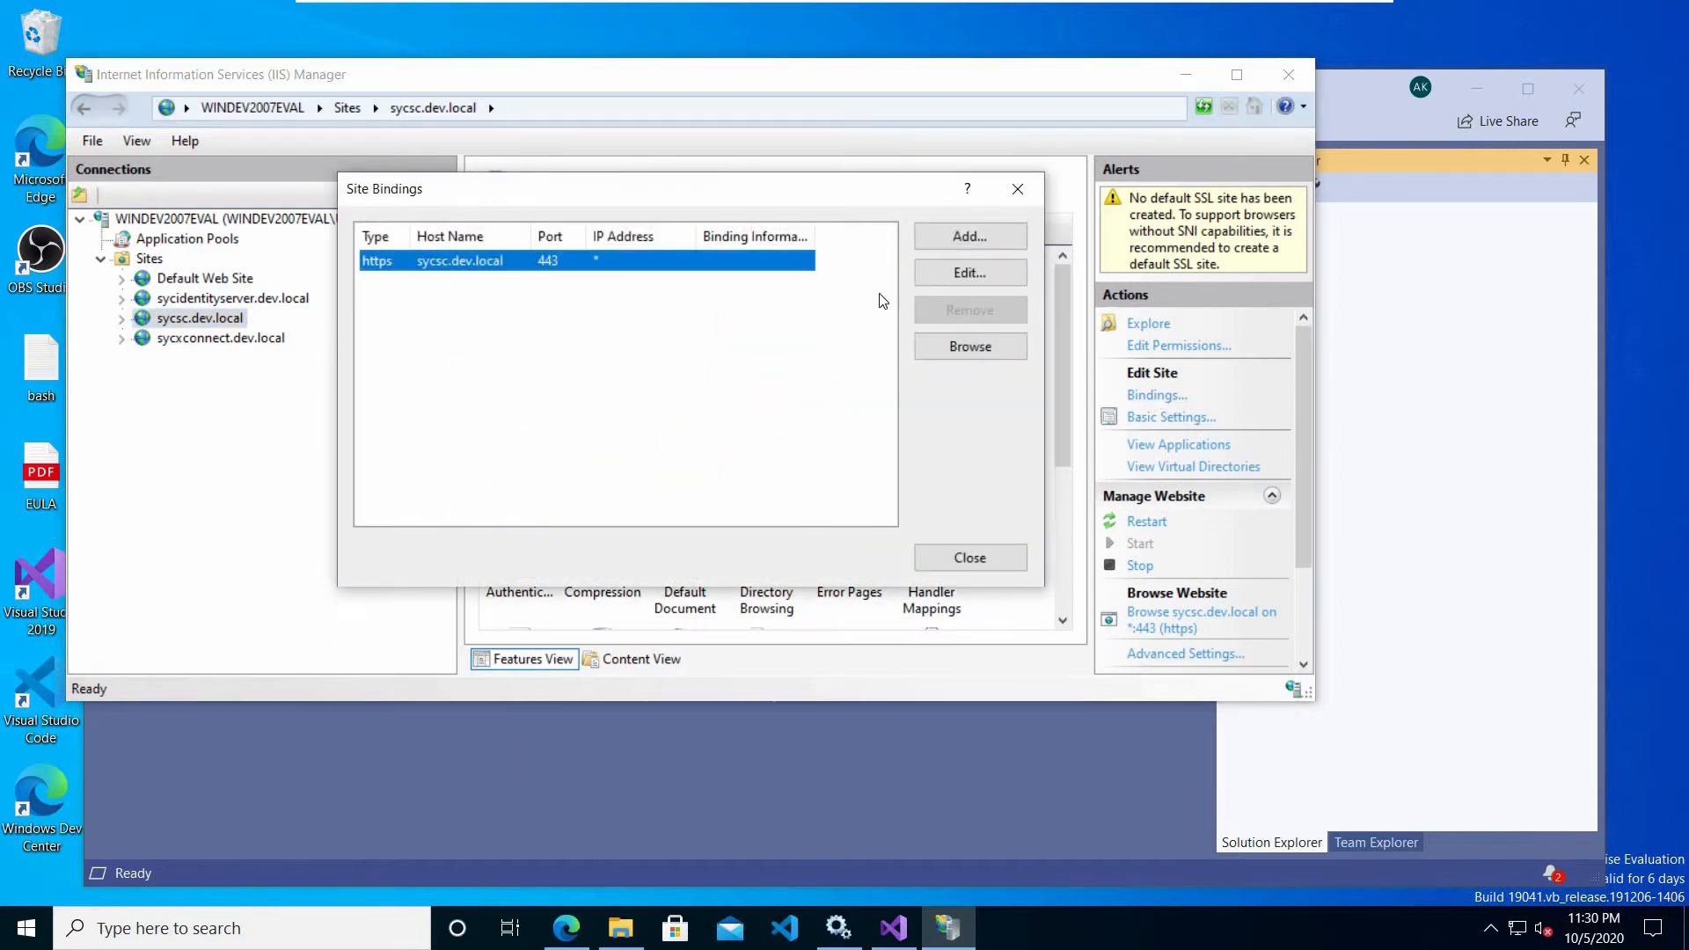
click(970, 273)
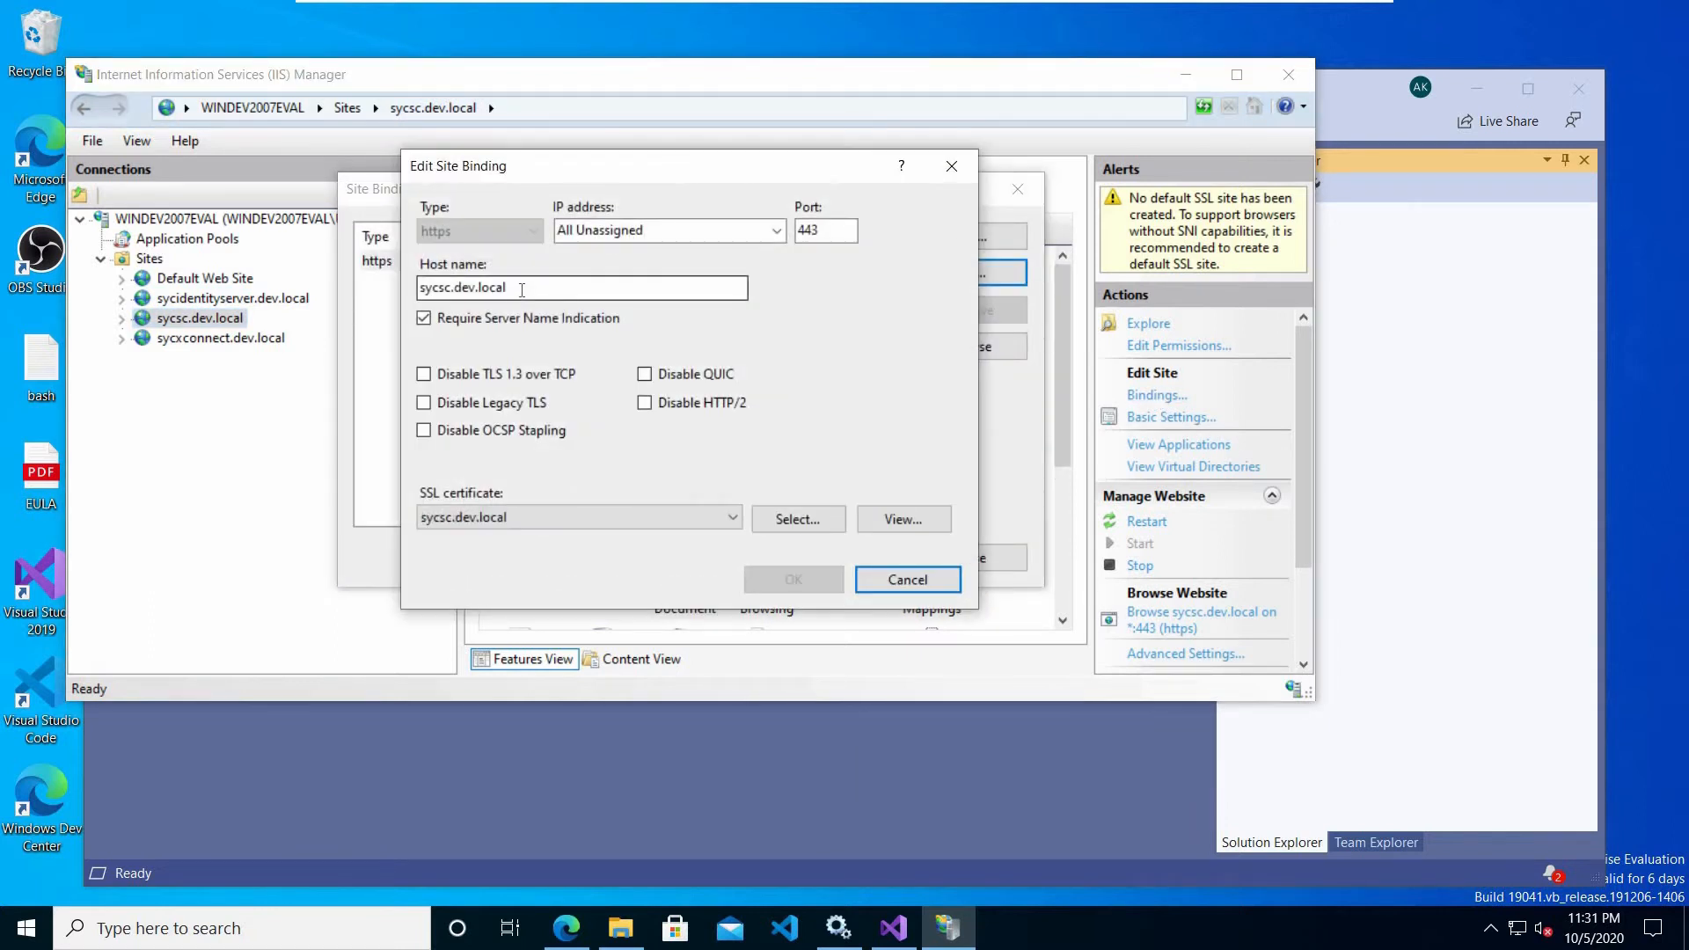
drag(526, 288, 390, 291)
key(ctrl+c)
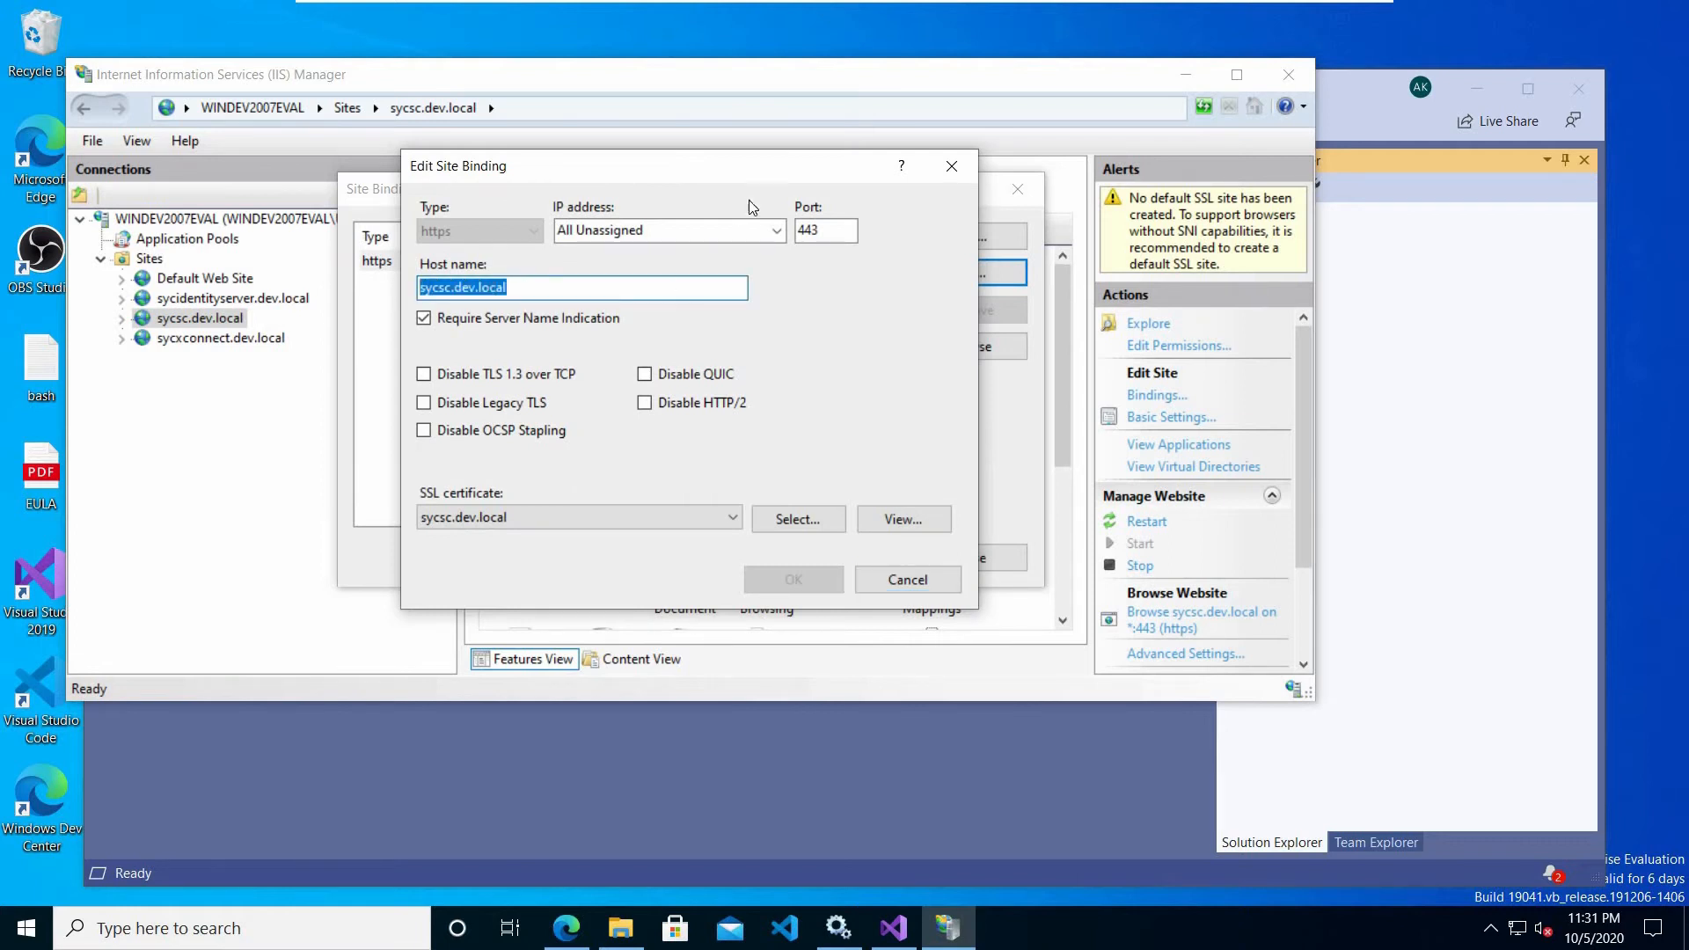
click(966, 173)
click(1020, 192)
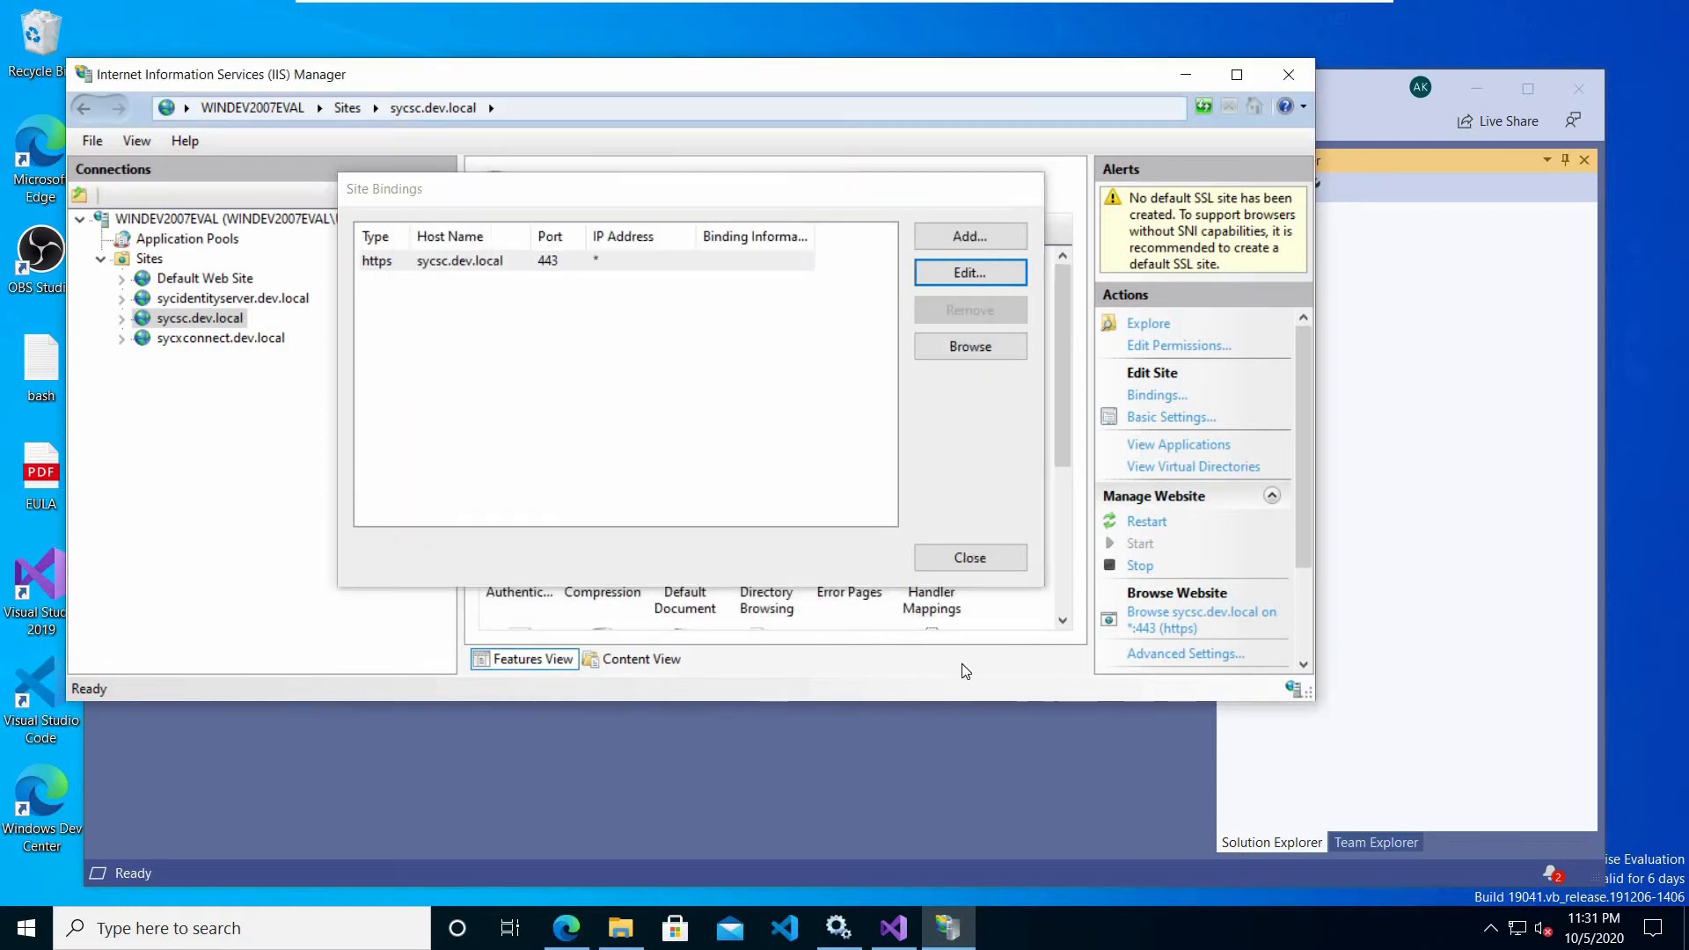
Step: Back in Visual Studio, set the connection's host name to sycsc.dev.local and the data provider to Hard Rock Web Service
click(893, 928)
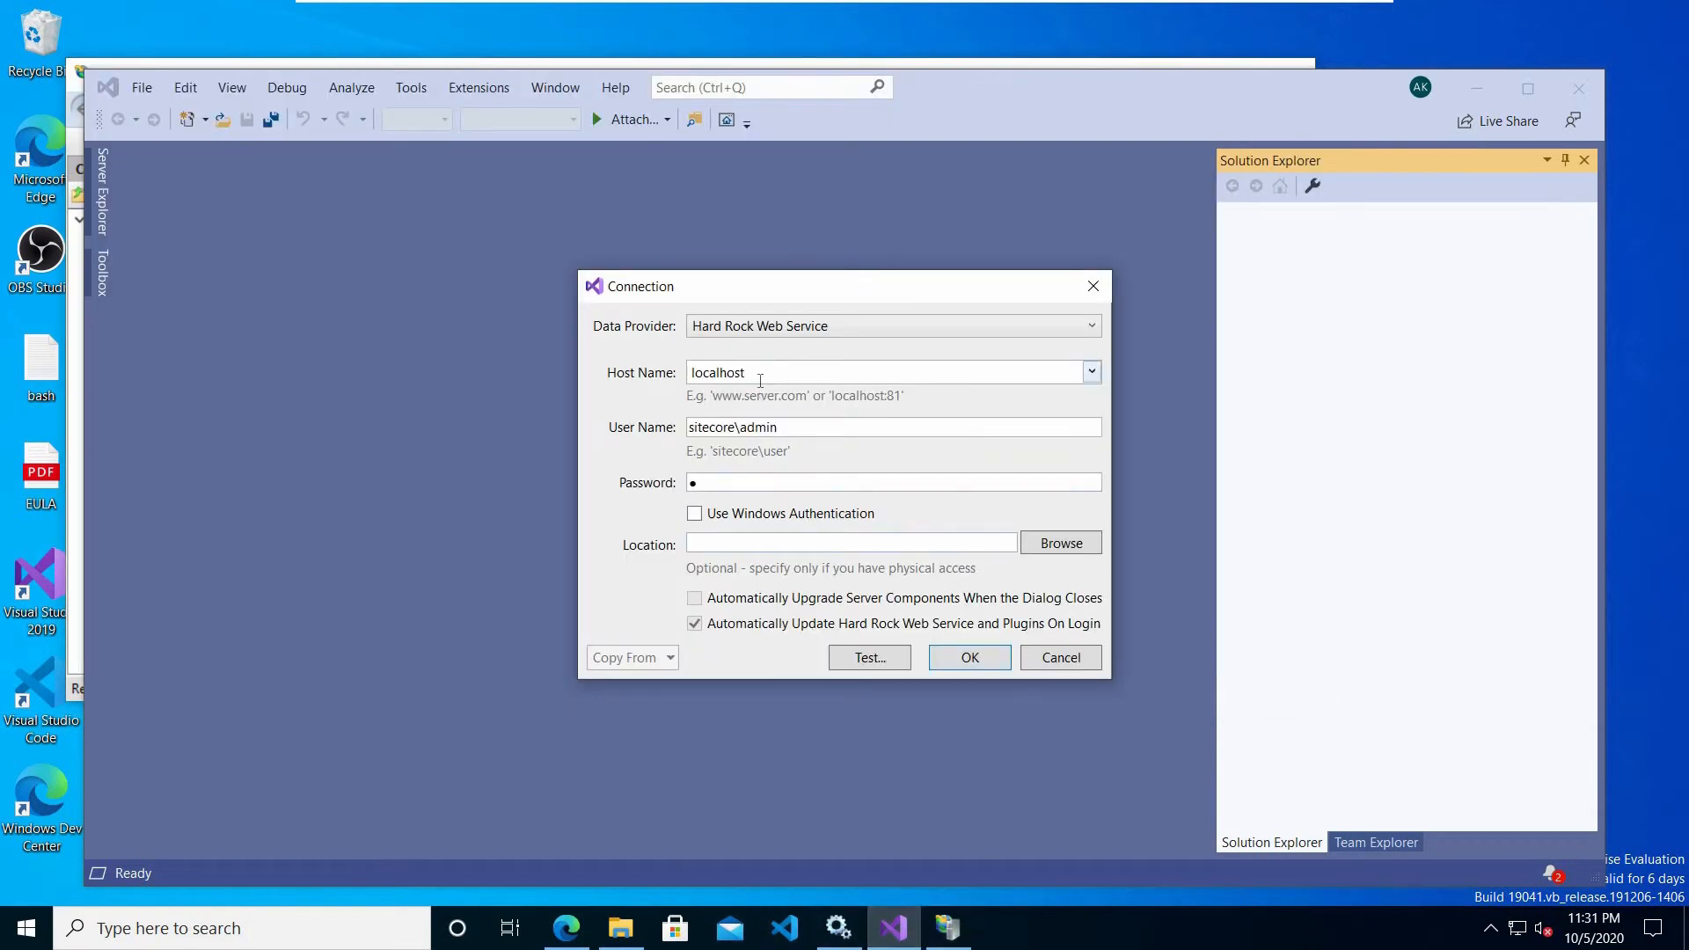
double_click(704, 381)
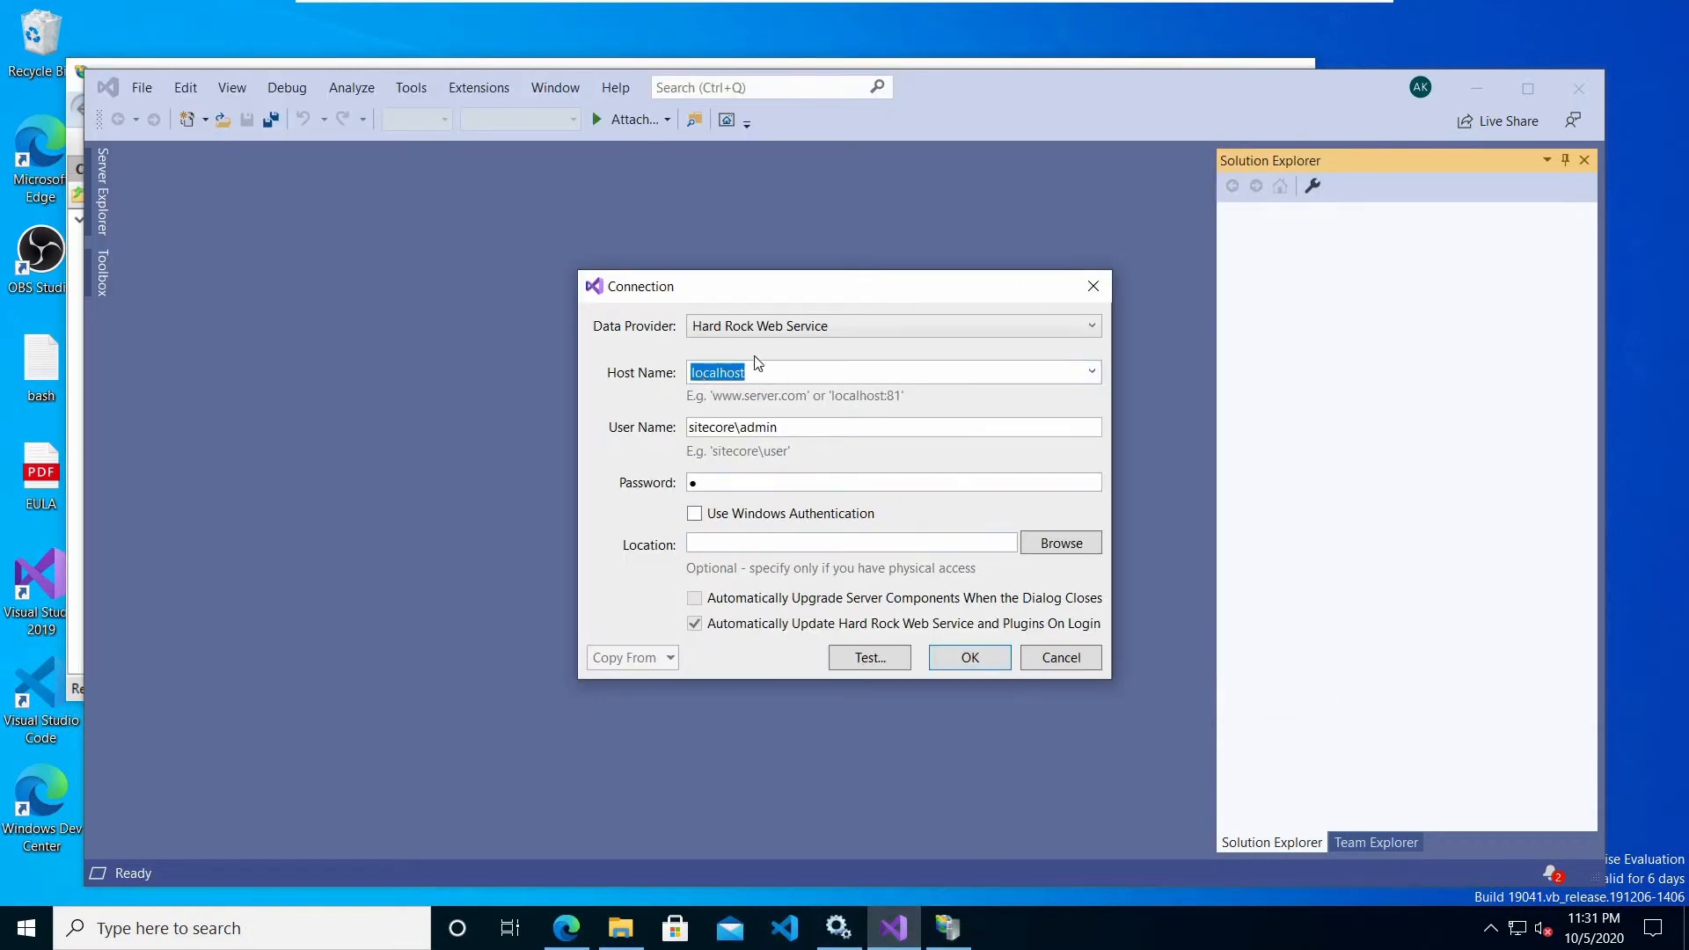
key(ctrl+v)
click(820, 331)
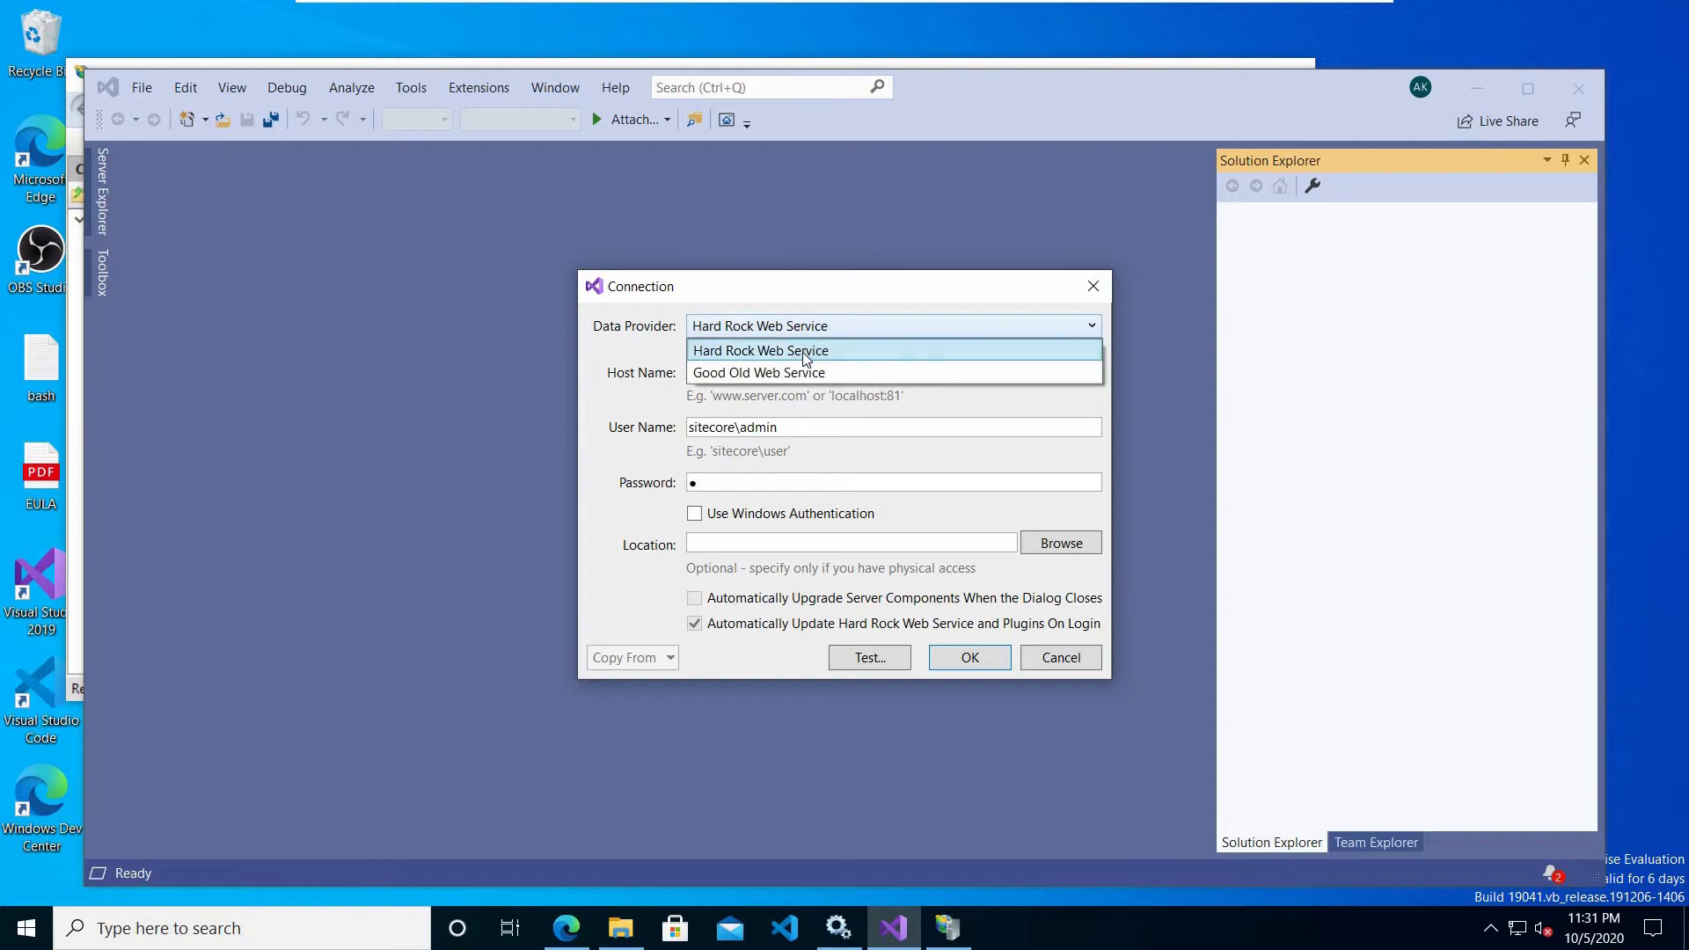
click(803, 353)
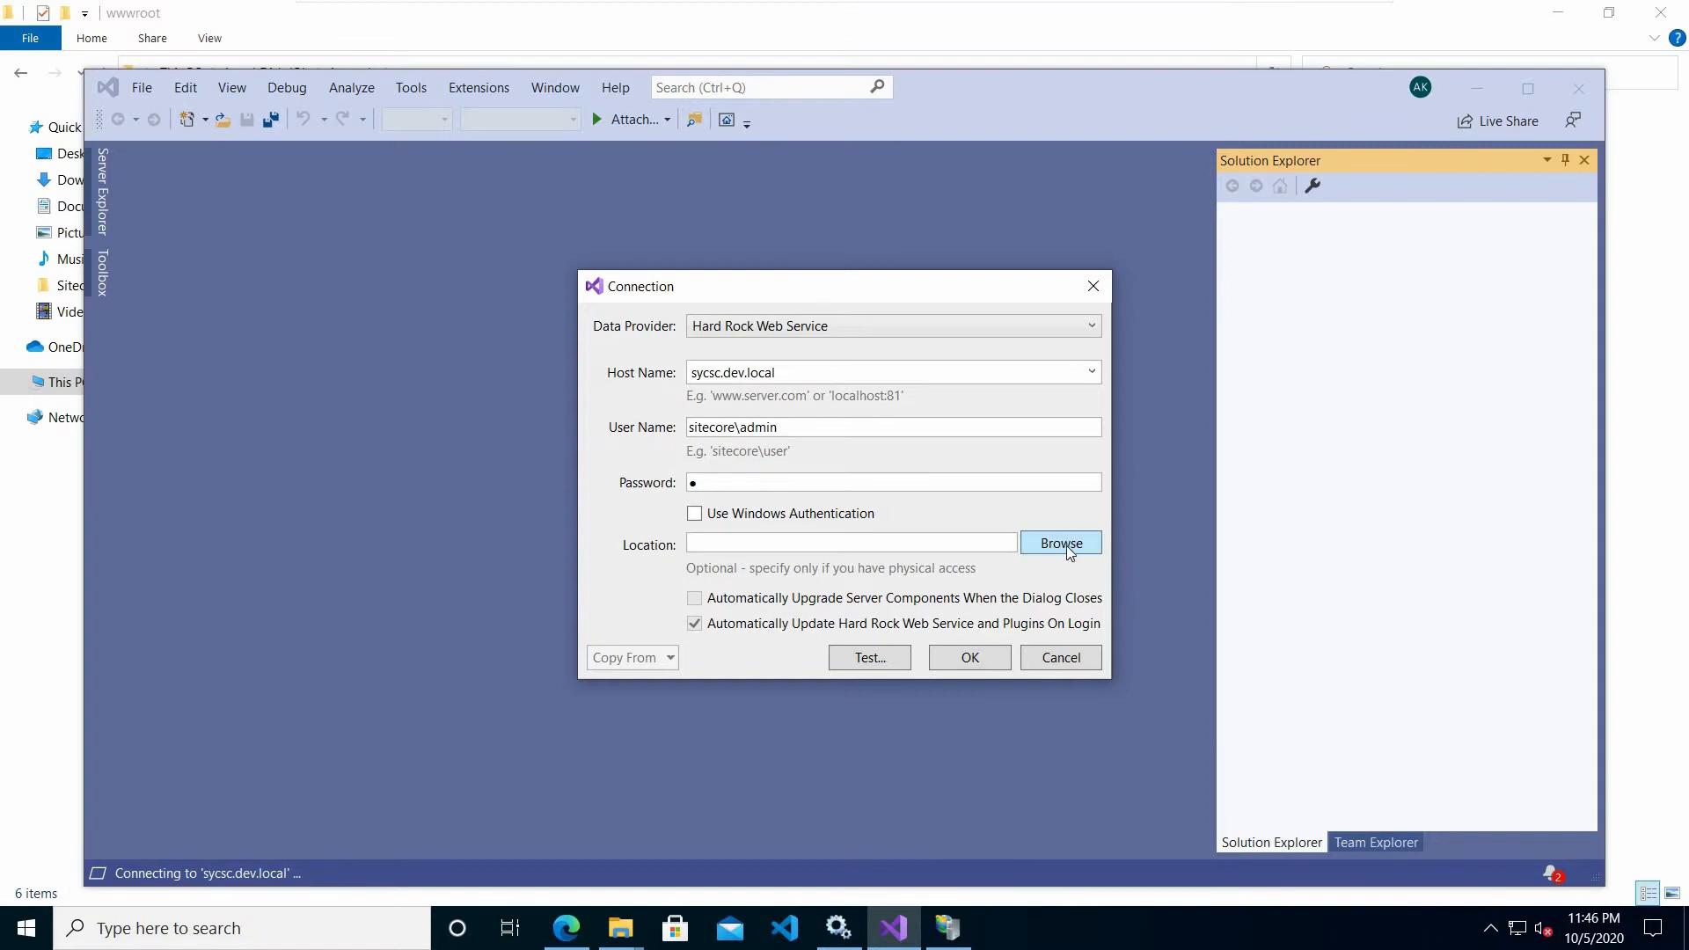
Step: Set the connection's location to the site root folder C:\inetpub\wwwroot\sycsc.dev.local
click(1055, 544)
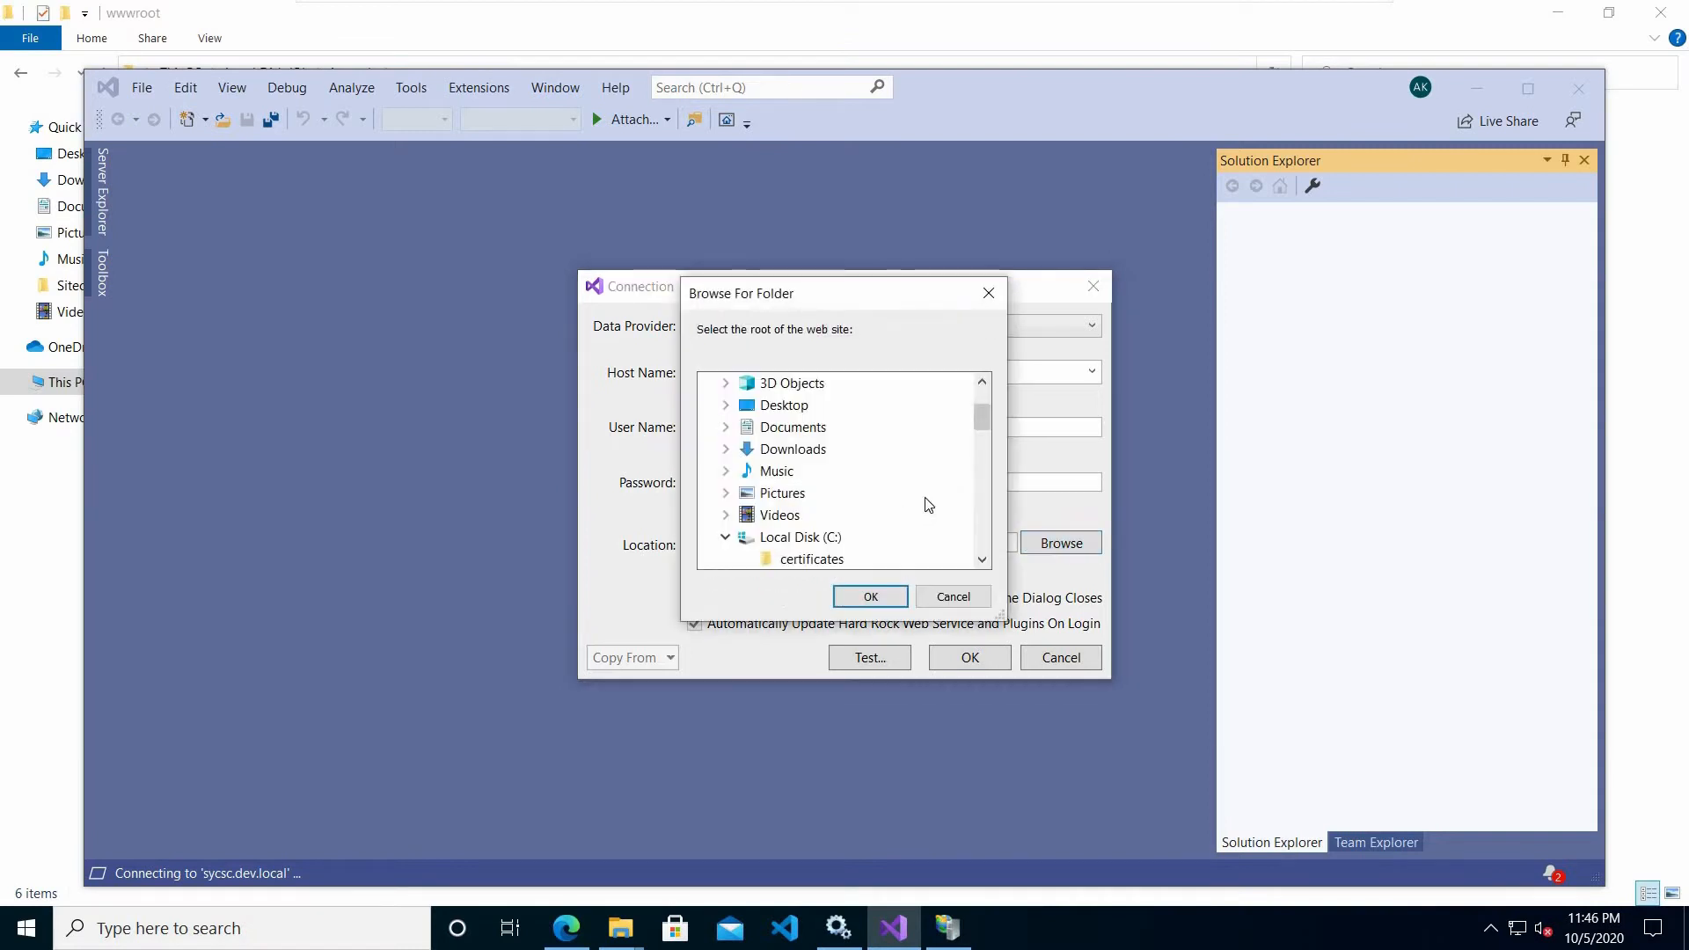
drag(982, 430, 986, 460)
click(860, 493)
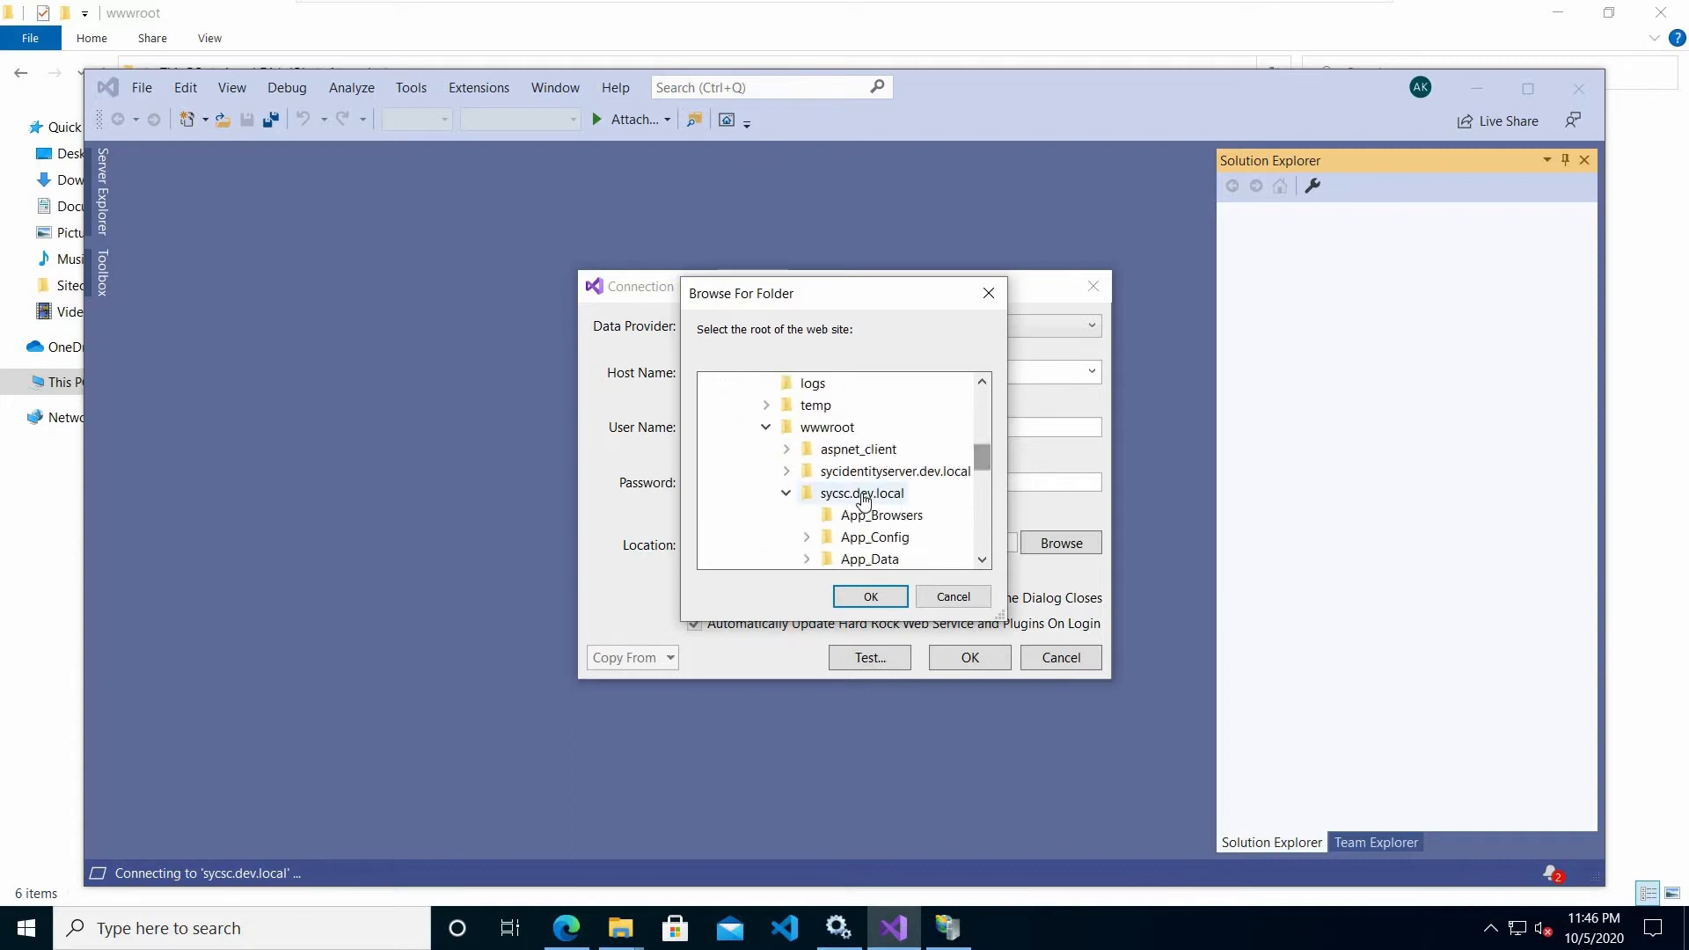
click(871, 597)
Step: Test the connection and update all Sitecore Rocks server components, using the sycsc.dev.local folder as the web site root
click(869, 666)
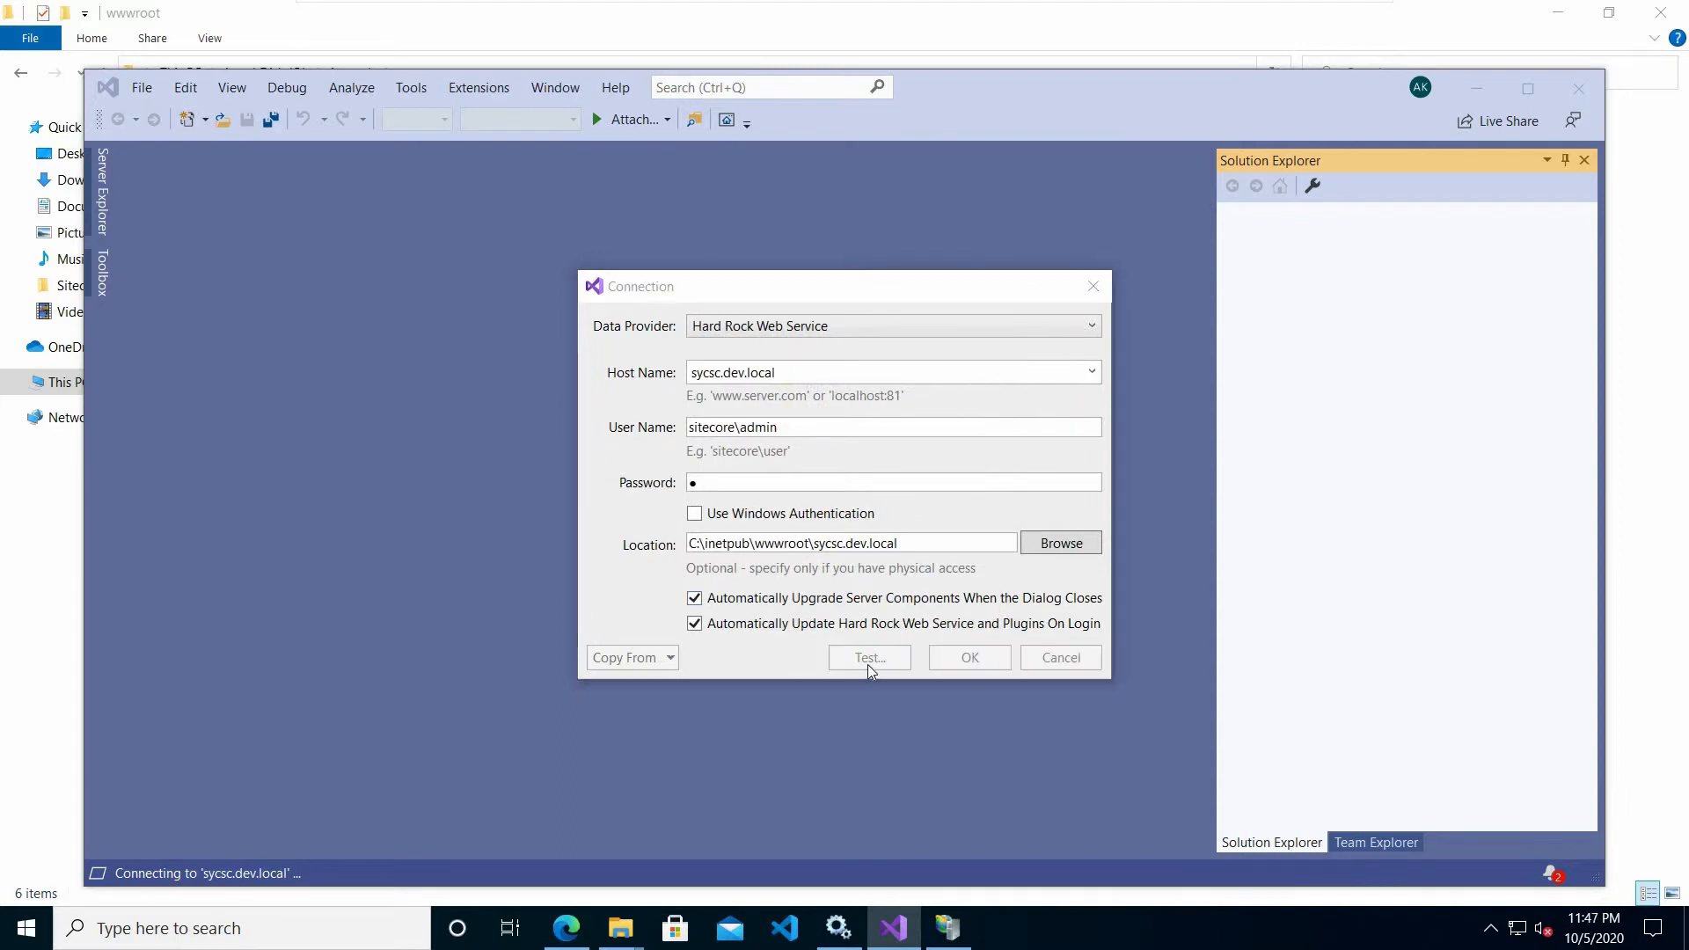
click(837, 578)
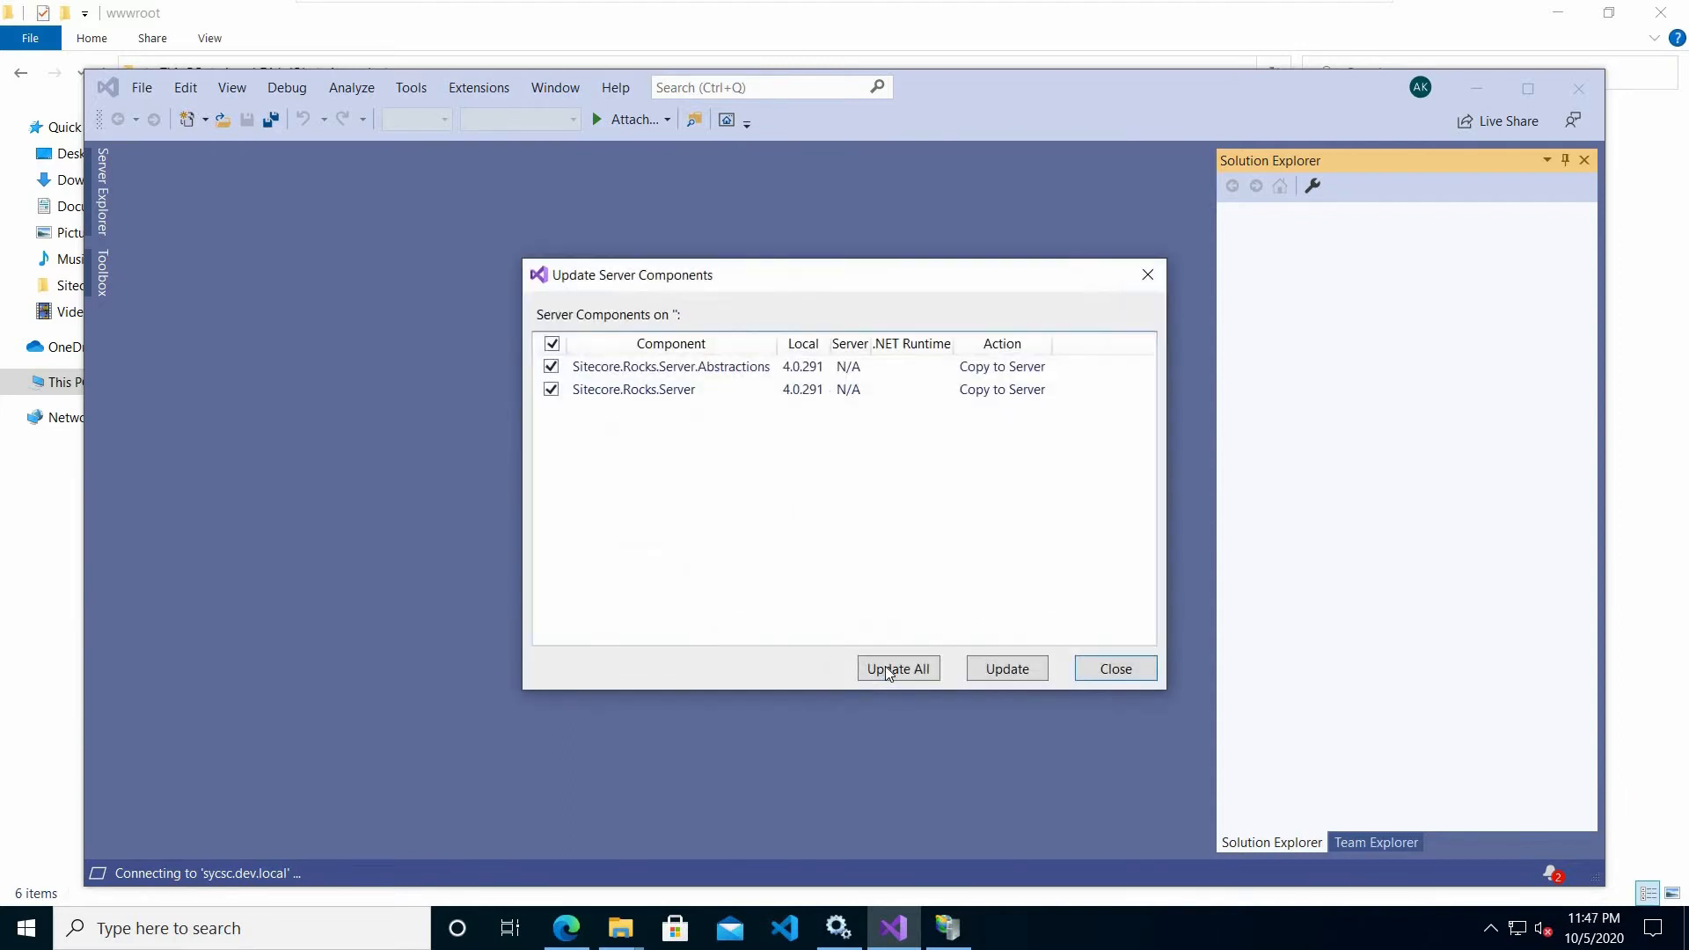
click(889, 671)
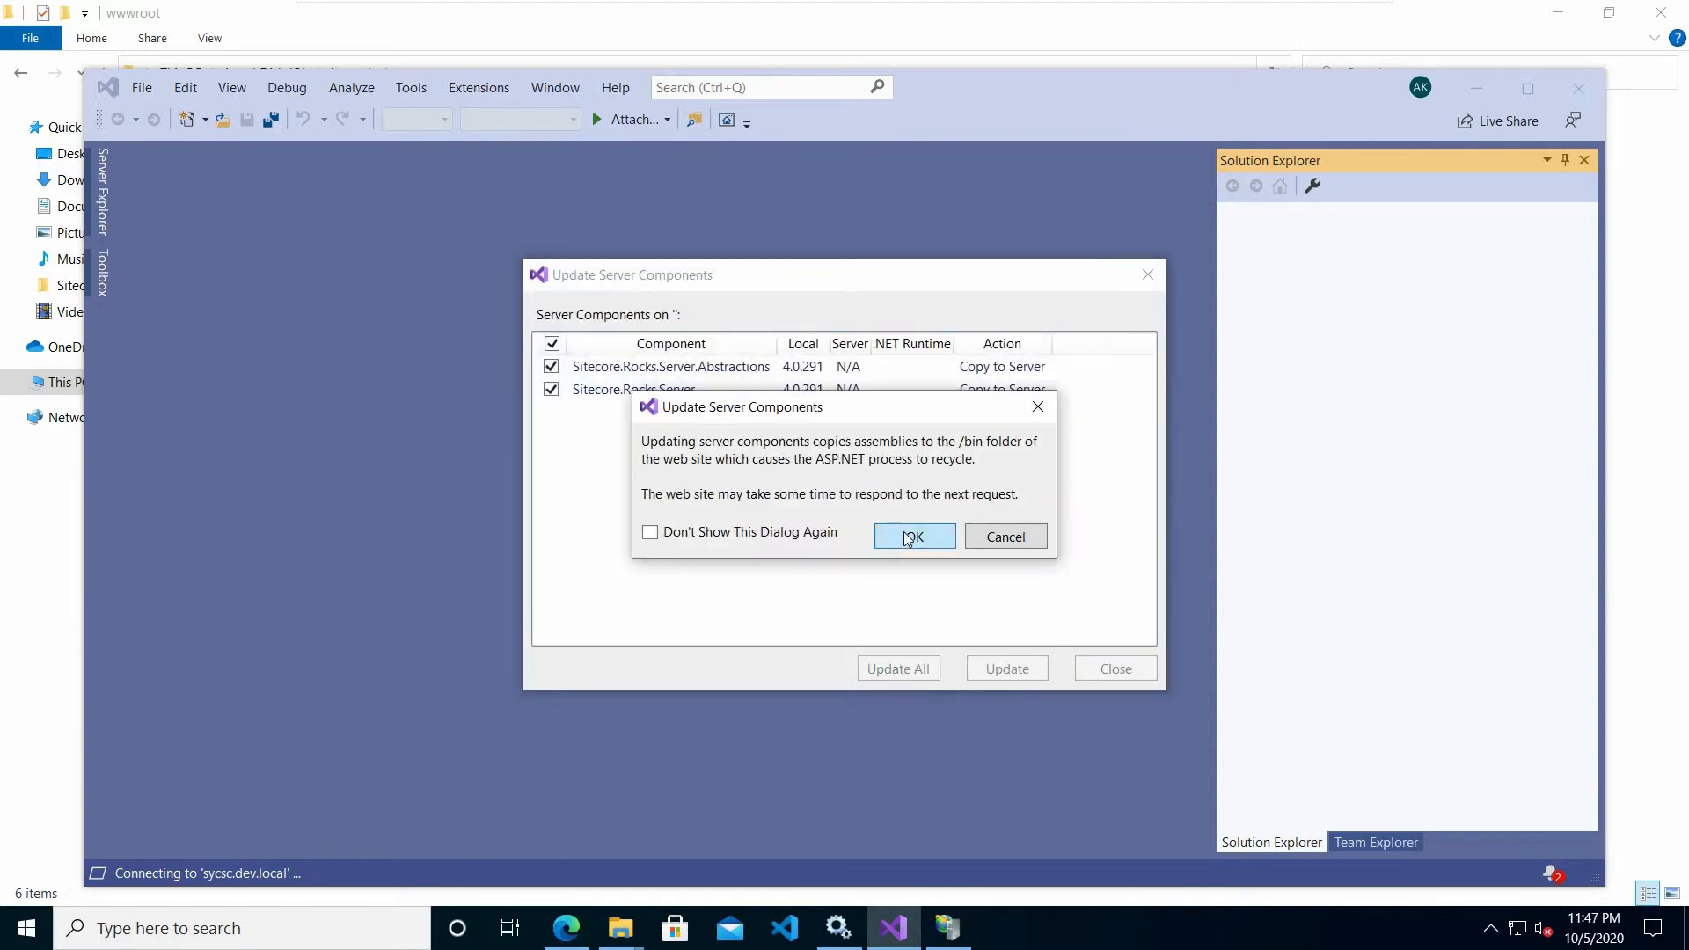
click(909, 539)
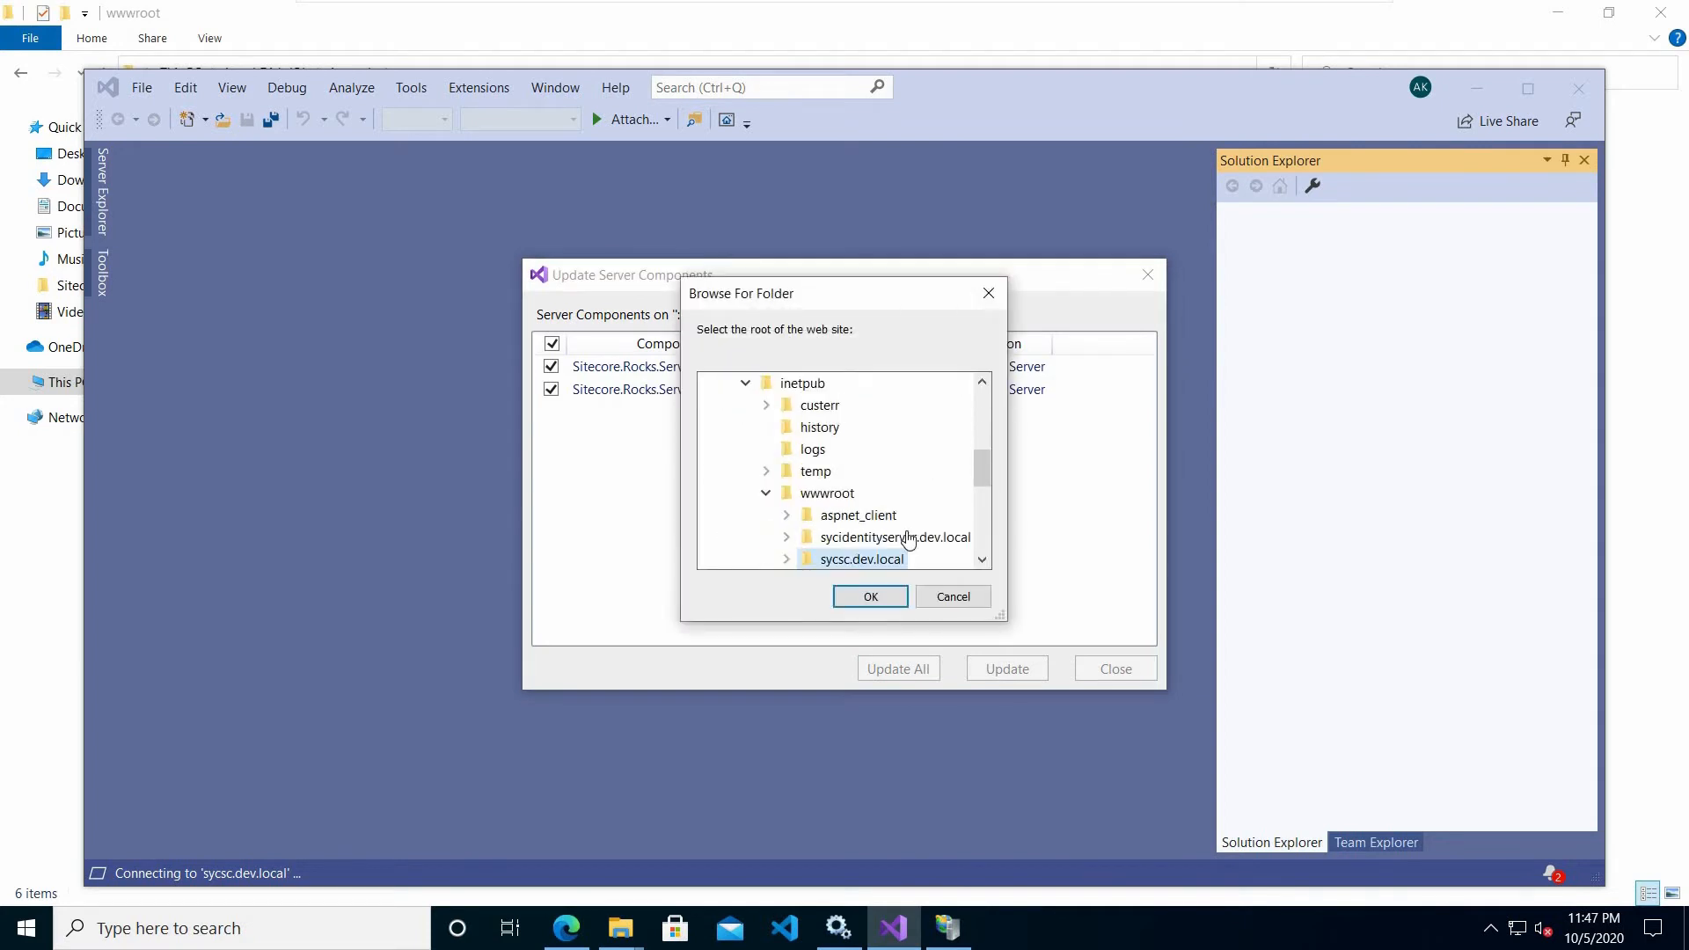
click(870, 599)
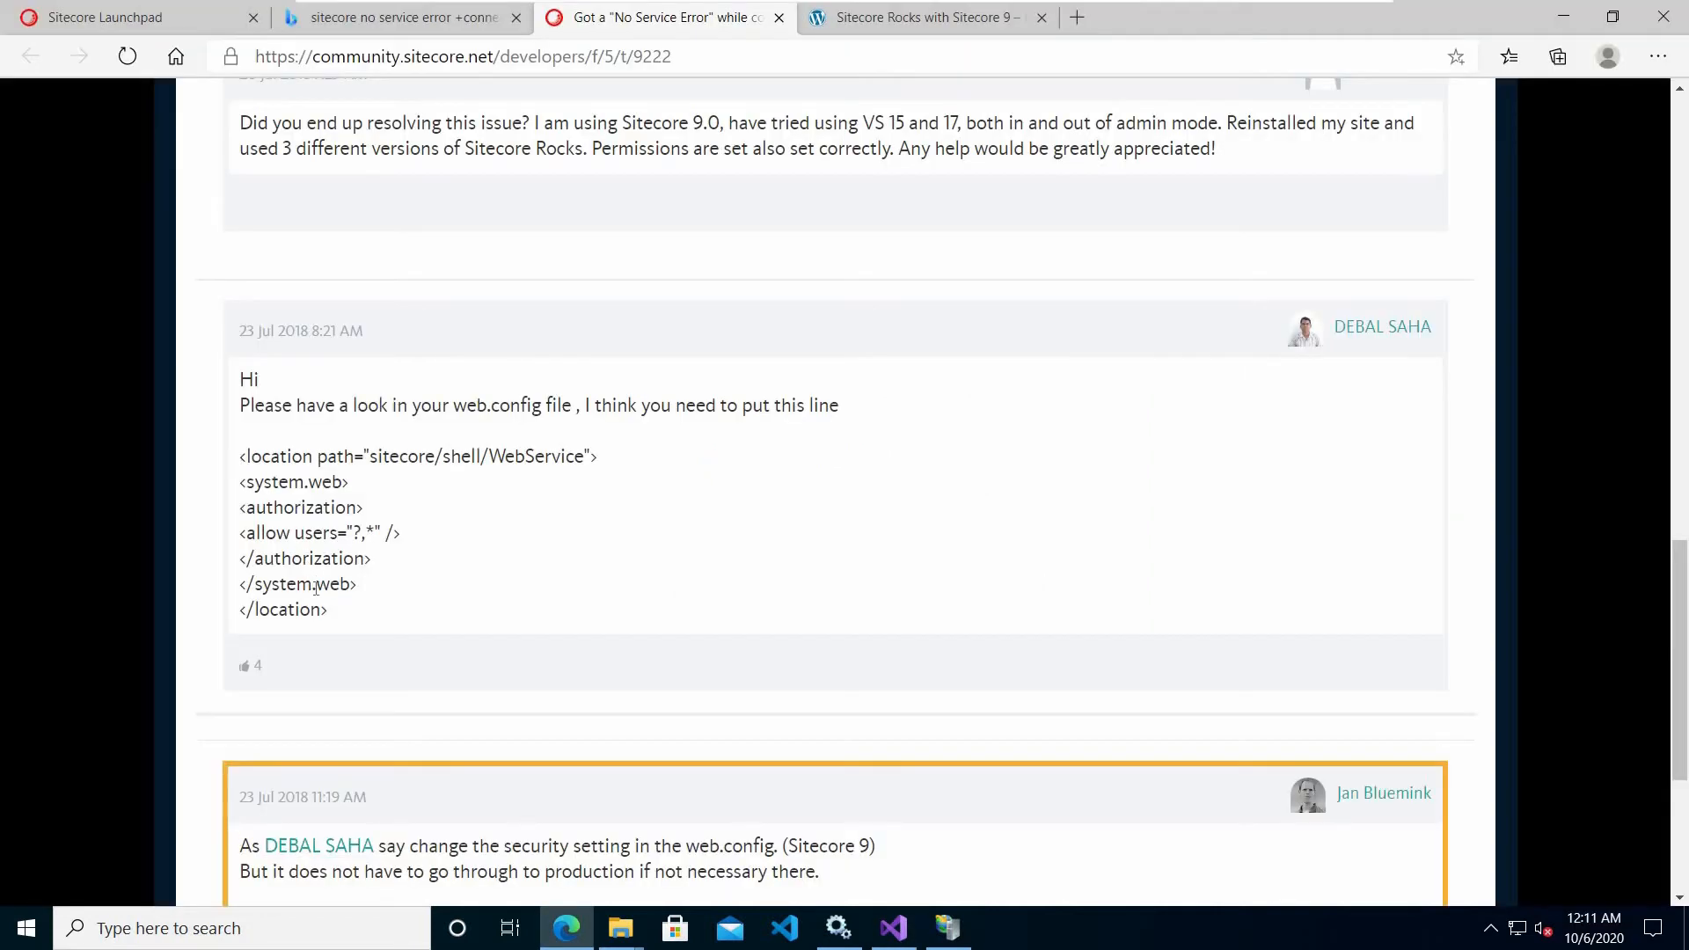
Step: Copy the sitecore/shell/WebService location block from the forum reply about the web.config file
drag(239, 456, 328, 616)
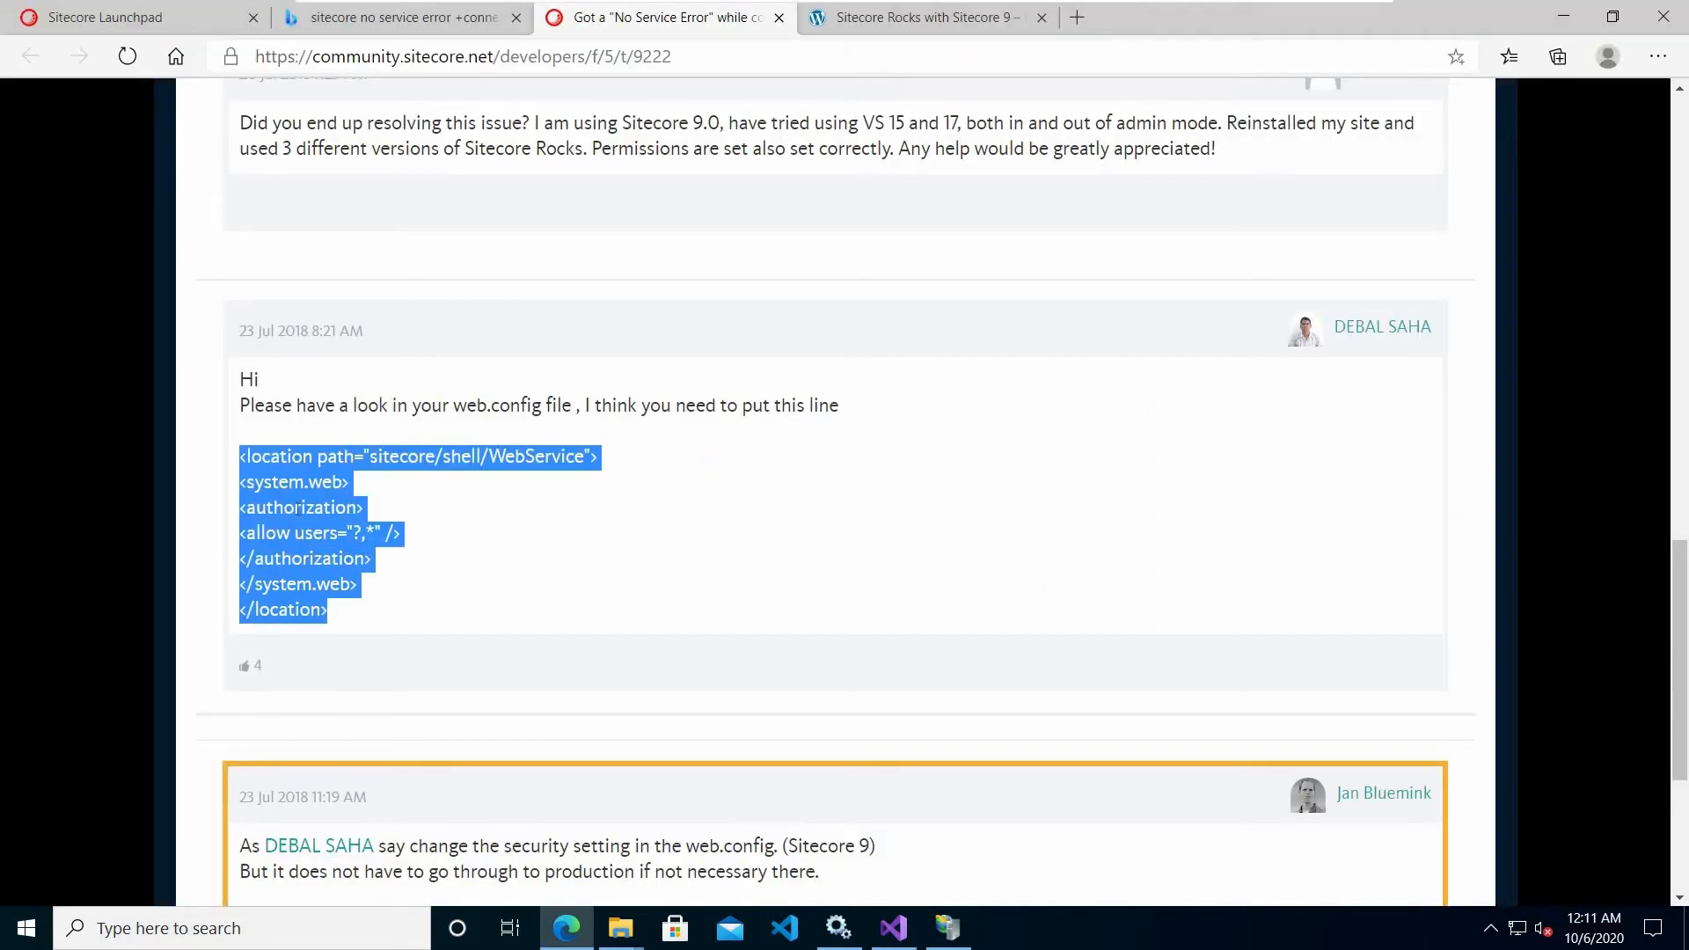
right_click(306, 528)
click(387, 530)
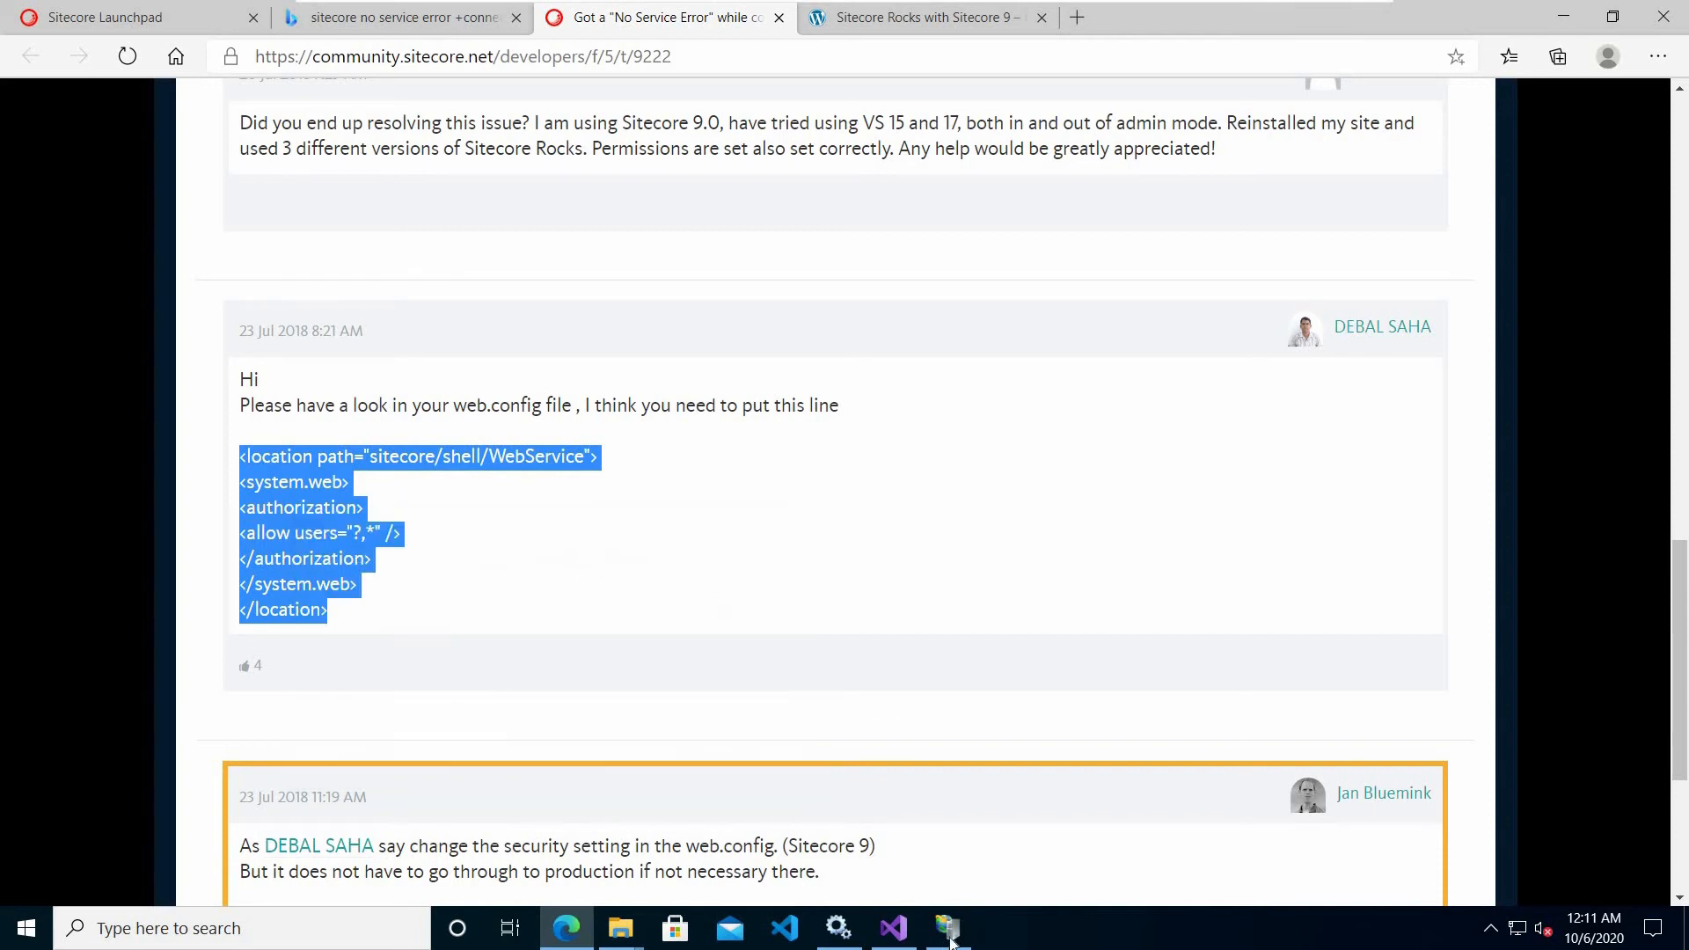
Step: Switch to IIS Manager and open the root folder of the sycsc.dev.local site in File Explorer
click(948, 930)
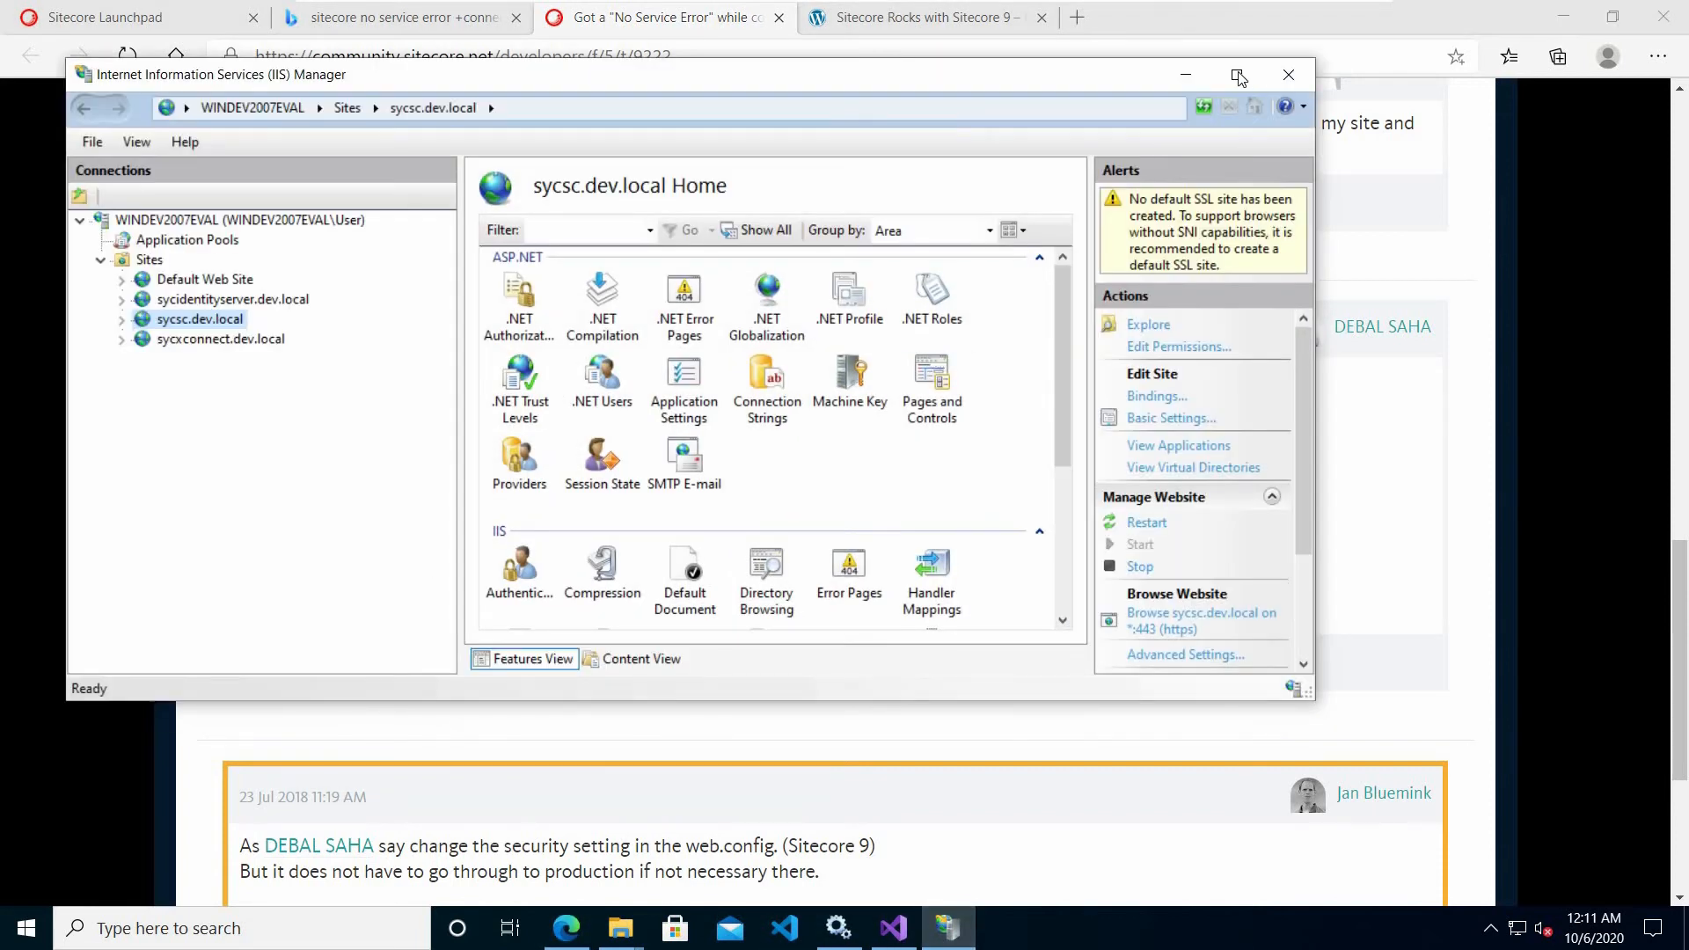
key(super+Up)
right_click(106, 252)
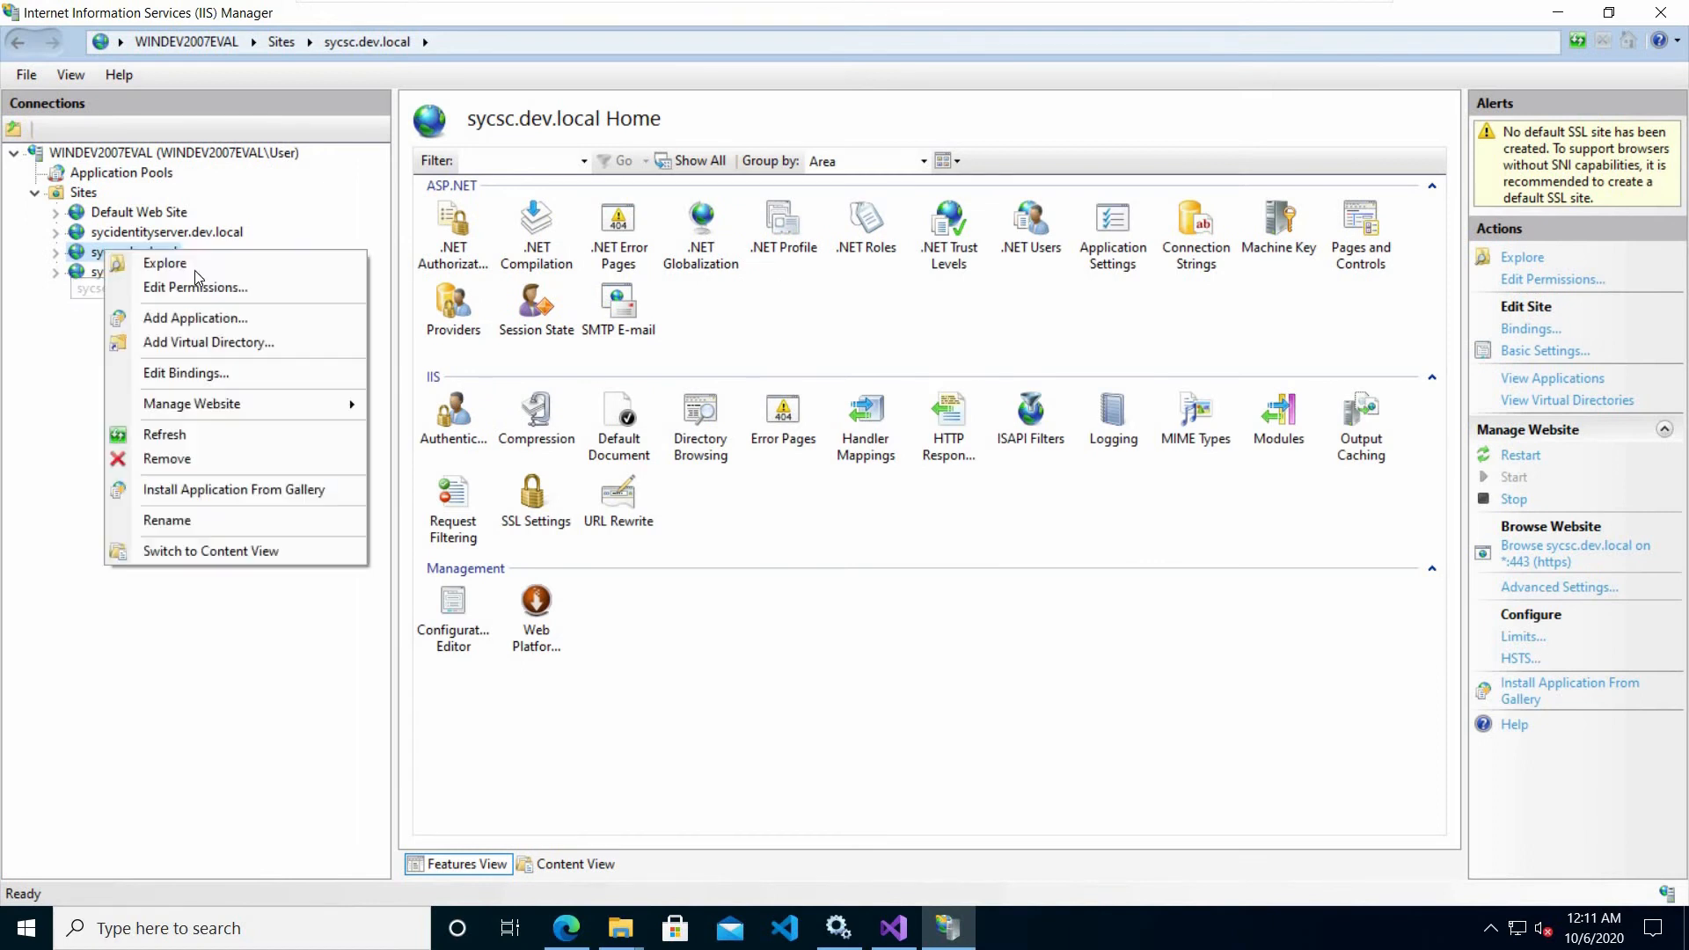
click(194, 269)
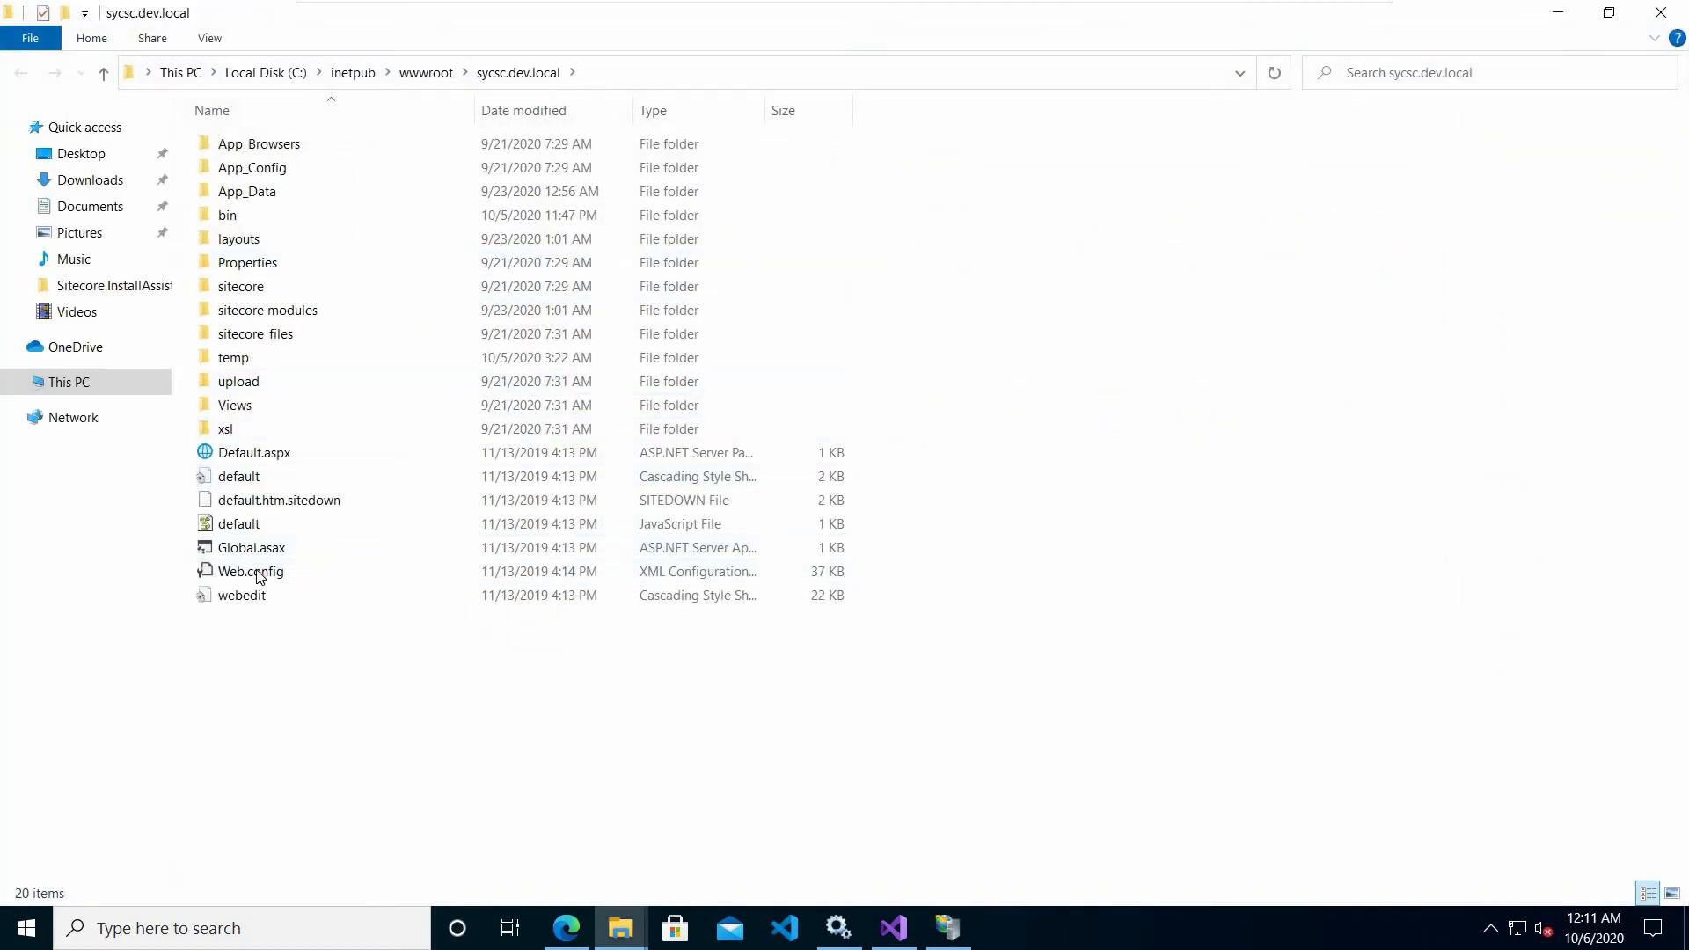
Step: Make a copy of Web.config in the same sycsc.dev.local folder
click(258, 574)
right_click(257, 572)
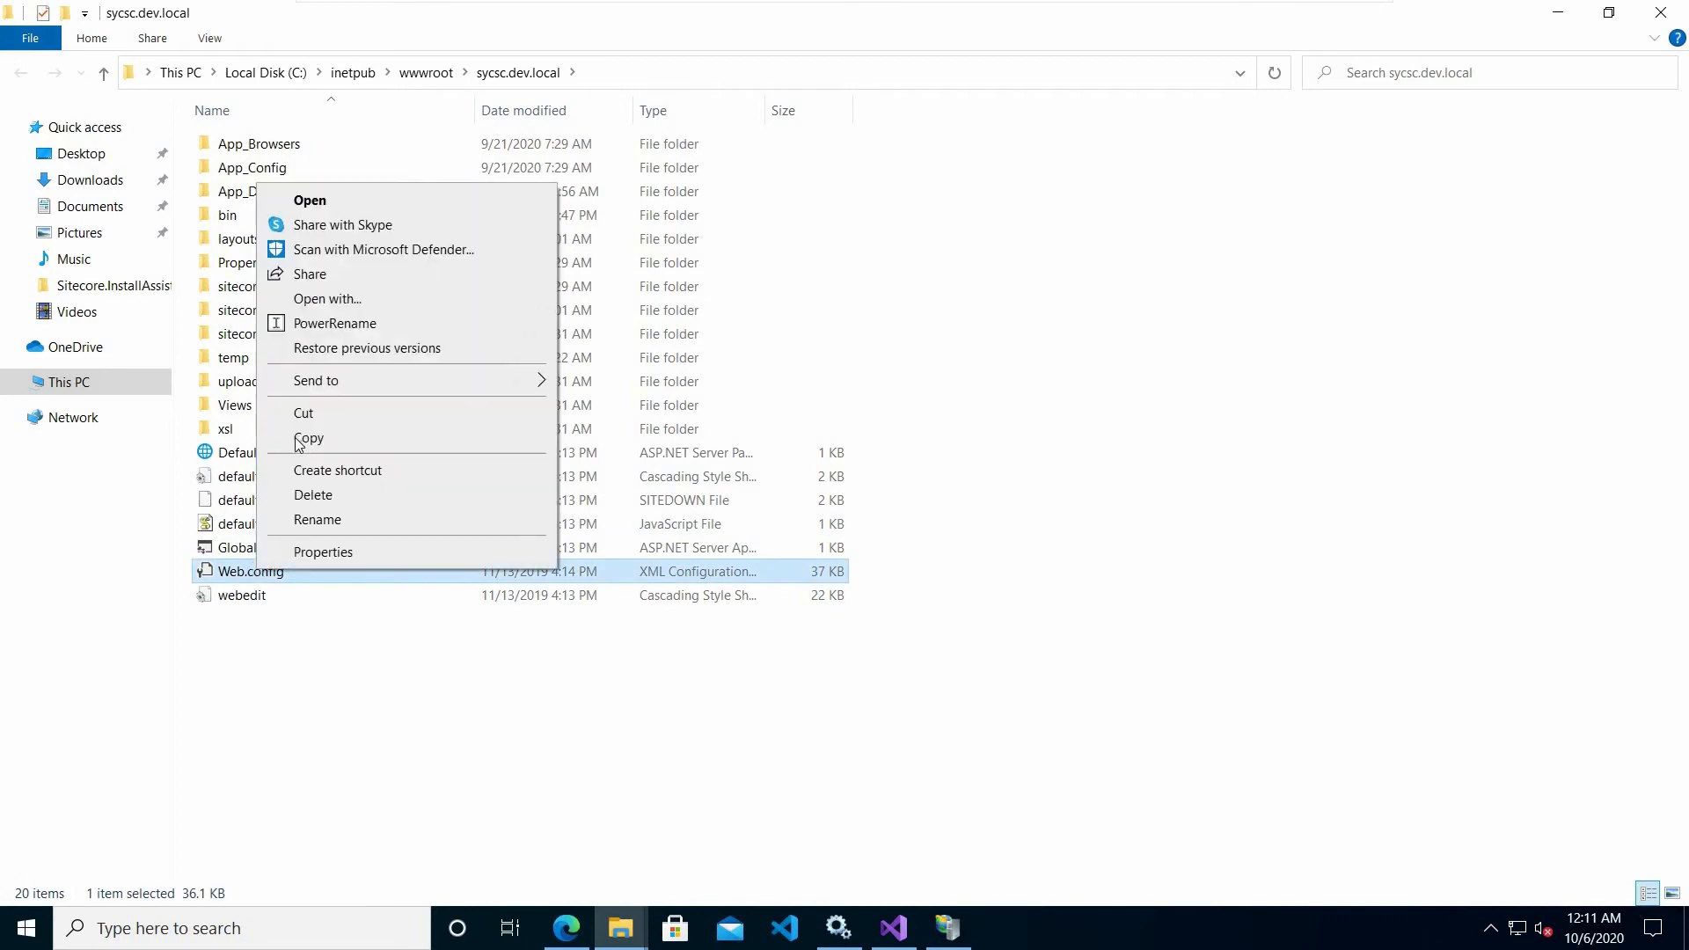
click(301, 441)
right_click(1219, 380)
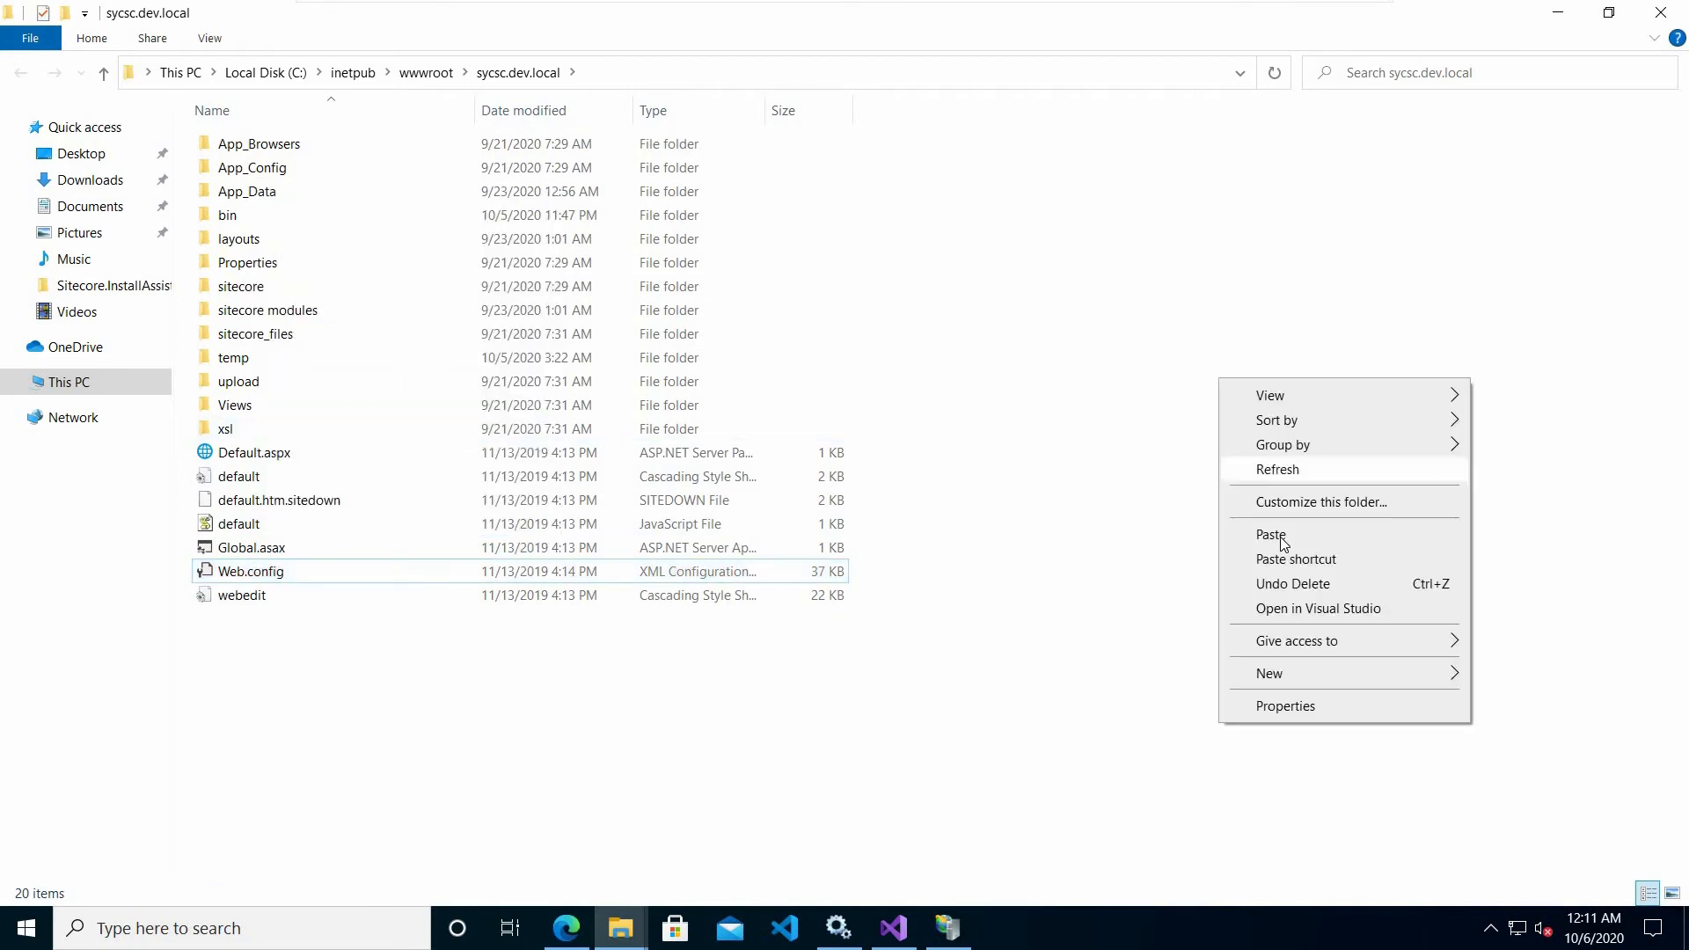
click(1271, 535)
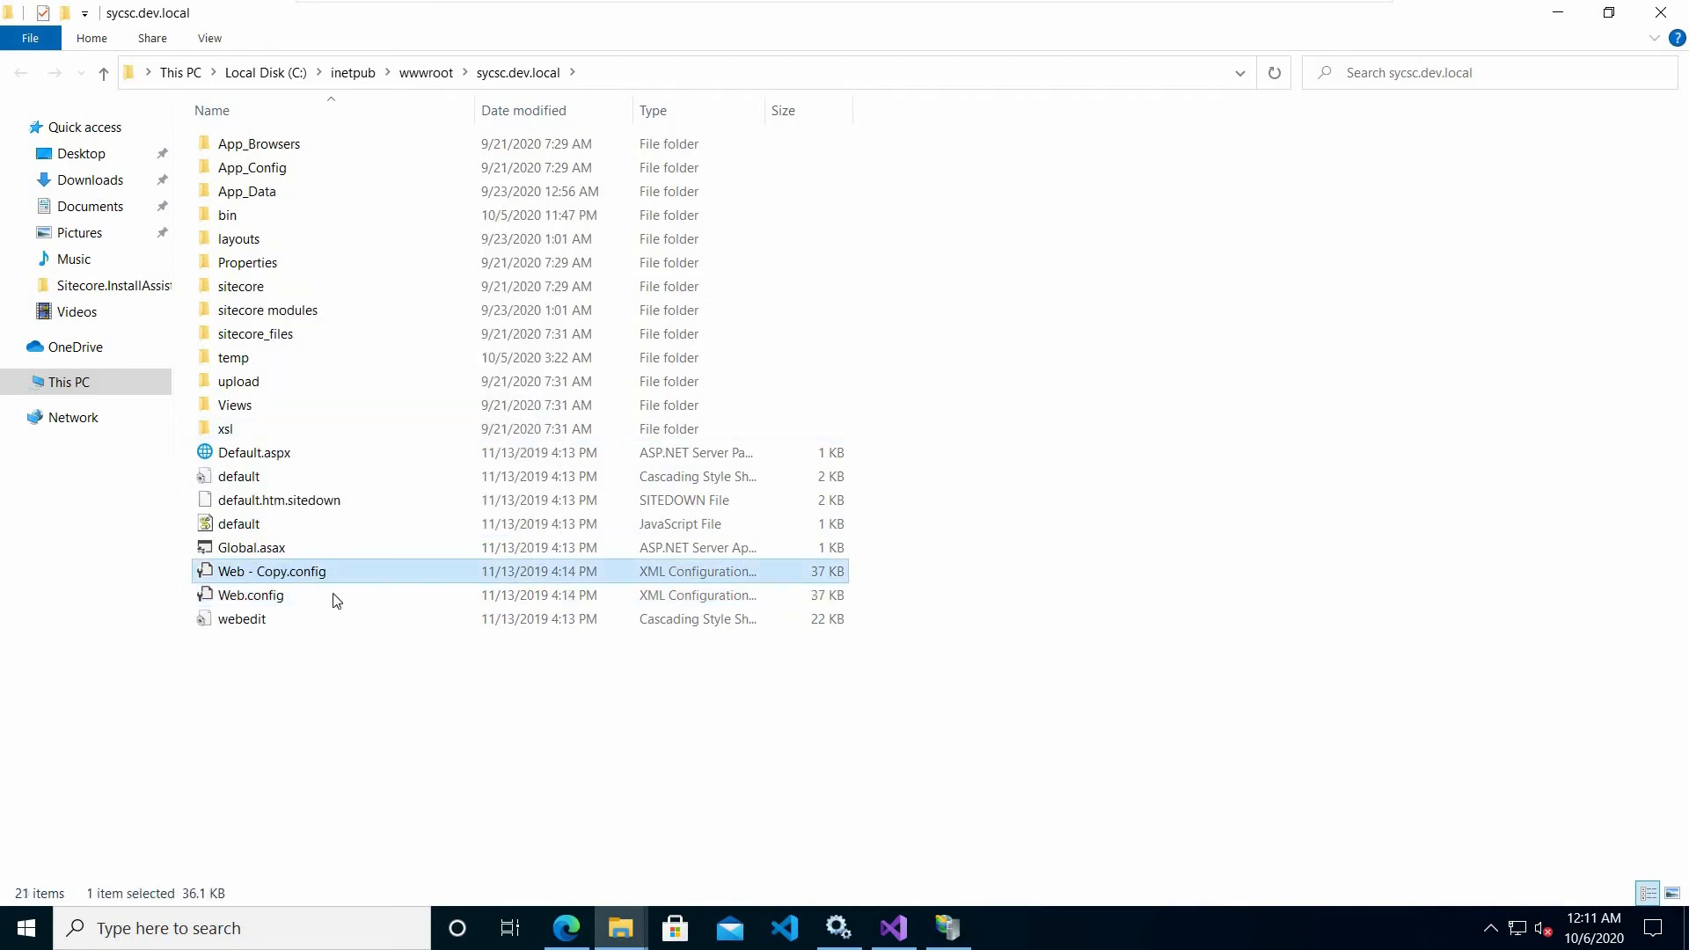
Step: Rename the copied configuration file to Web - Backup.config
click(271, 571)
key(ctrl+Left)
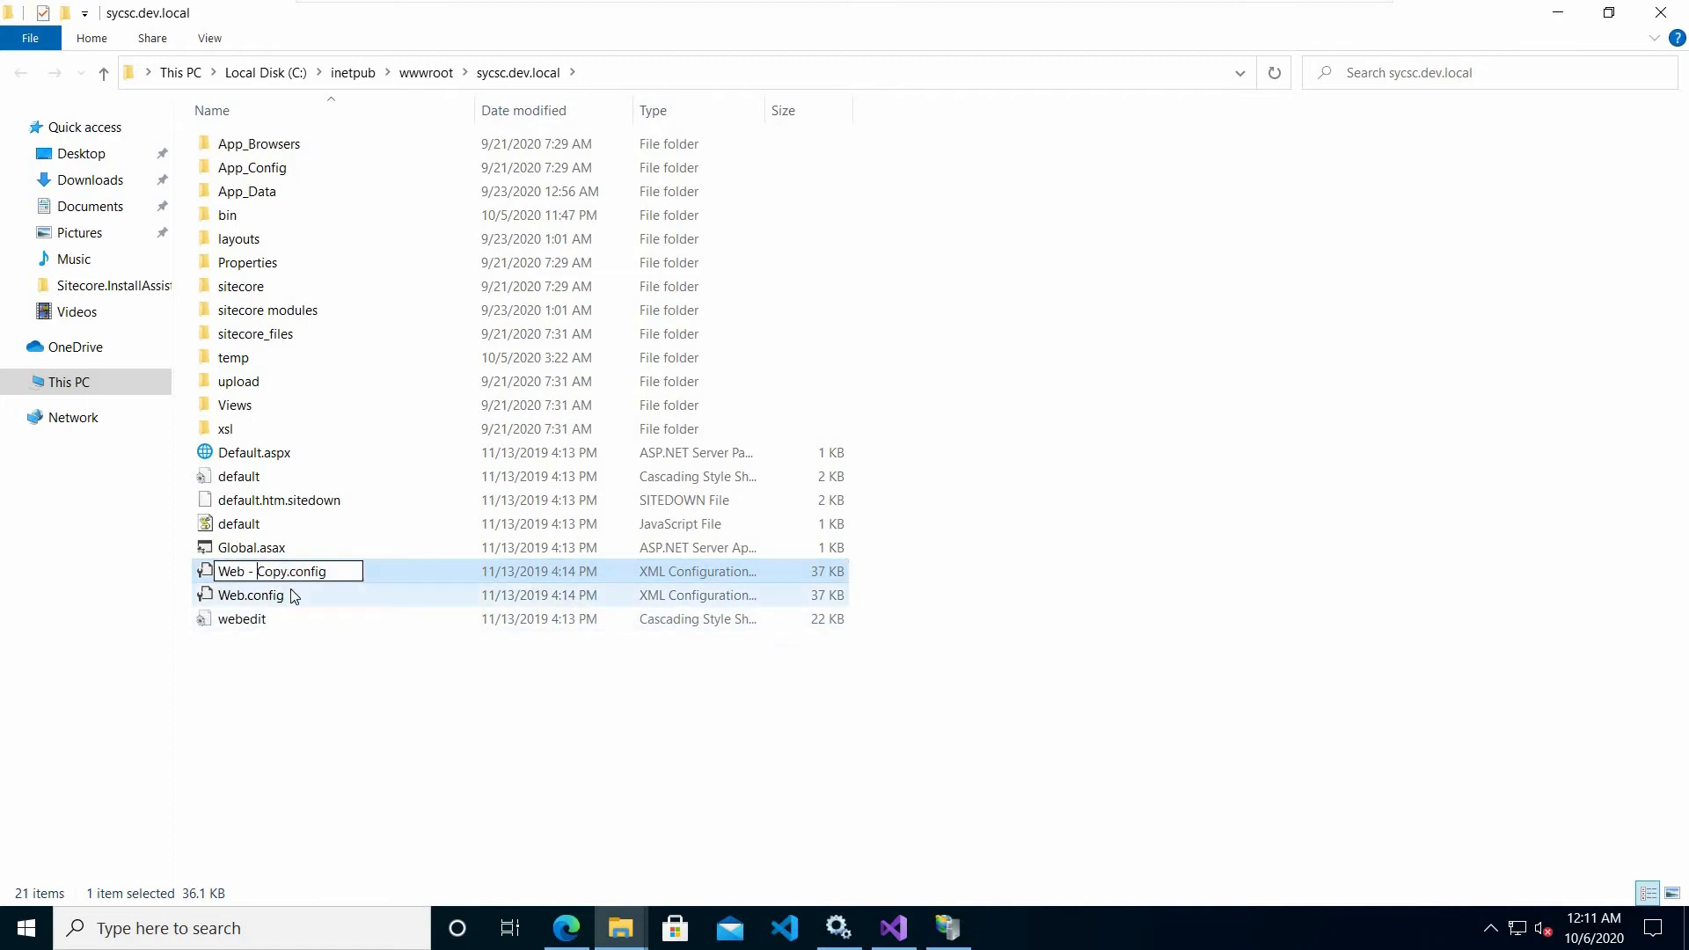
key(Delete)
key(Delete)
key(Delete)
key(Delete)
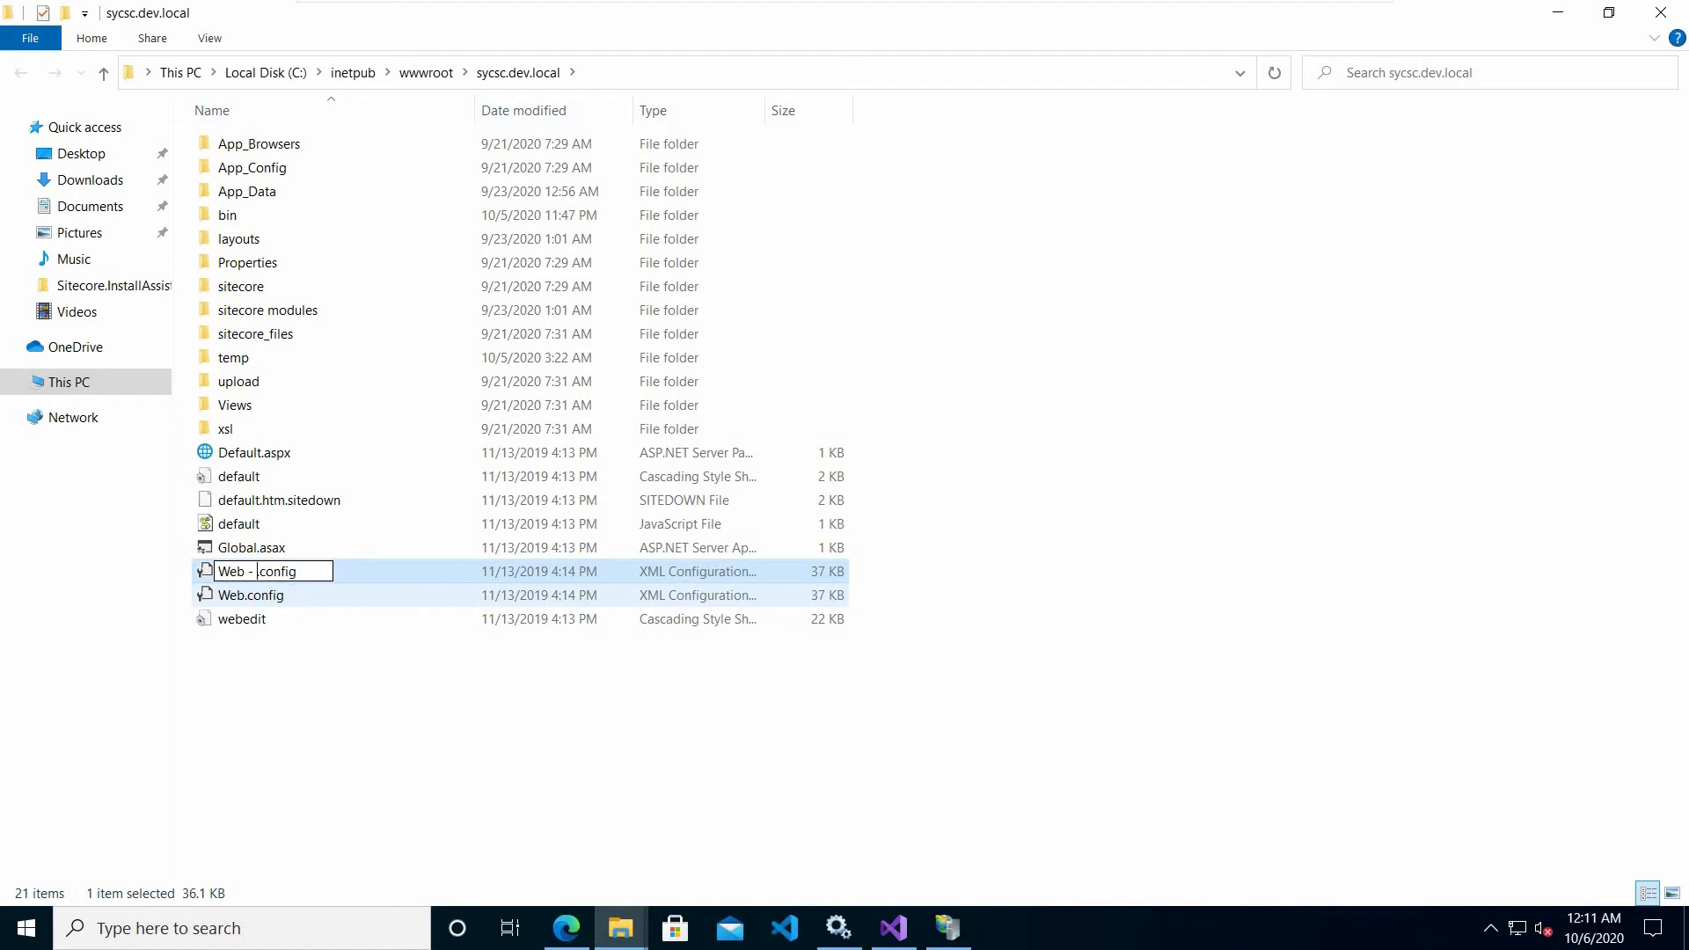
text(Backuo)
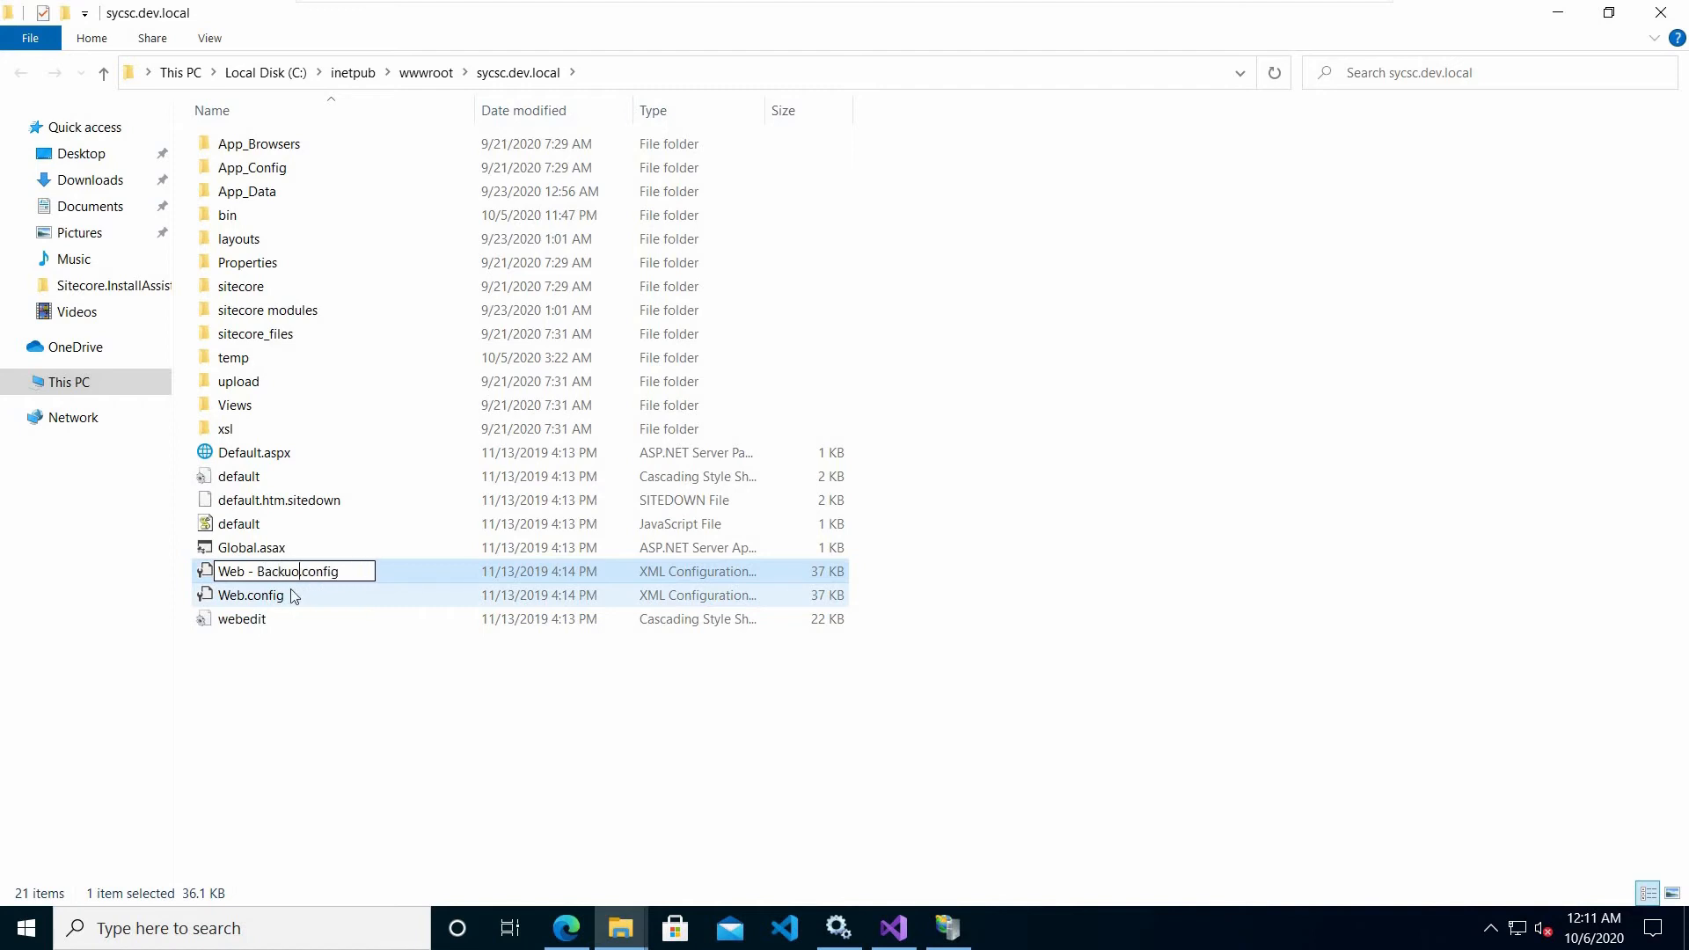
key(BackSpace)
text(p)
click(322, 610)
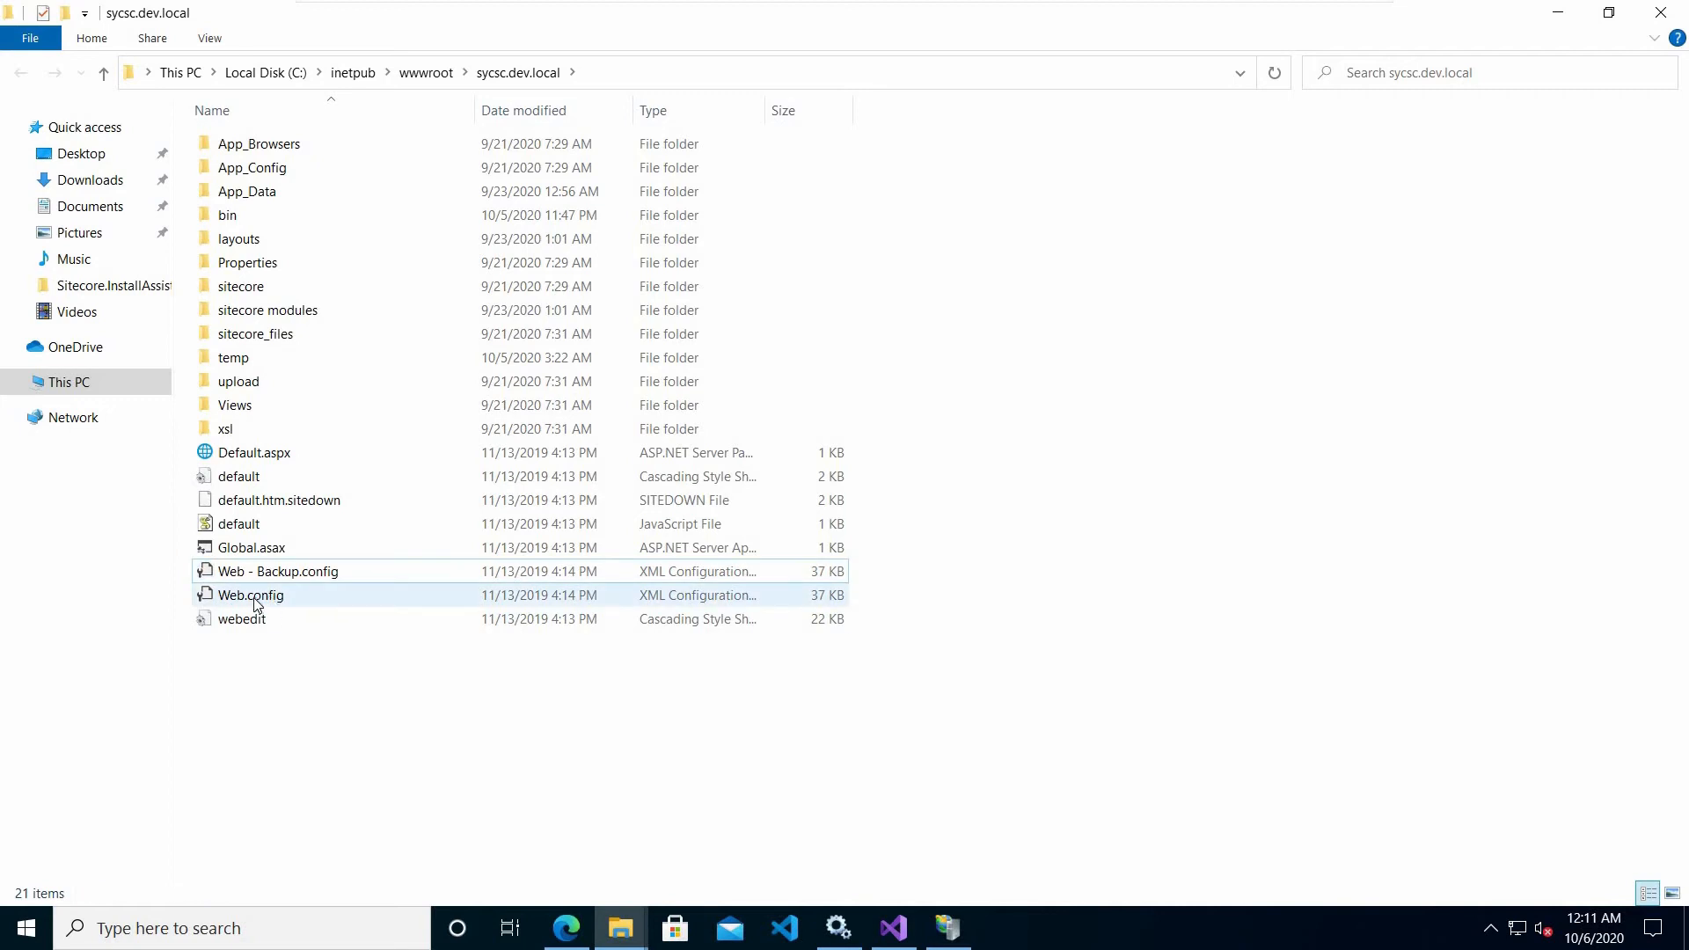
Step: Open the original Web.config in Notepad without making Notepad the default for .config files
click(255, 598)
right_click(255, 600)
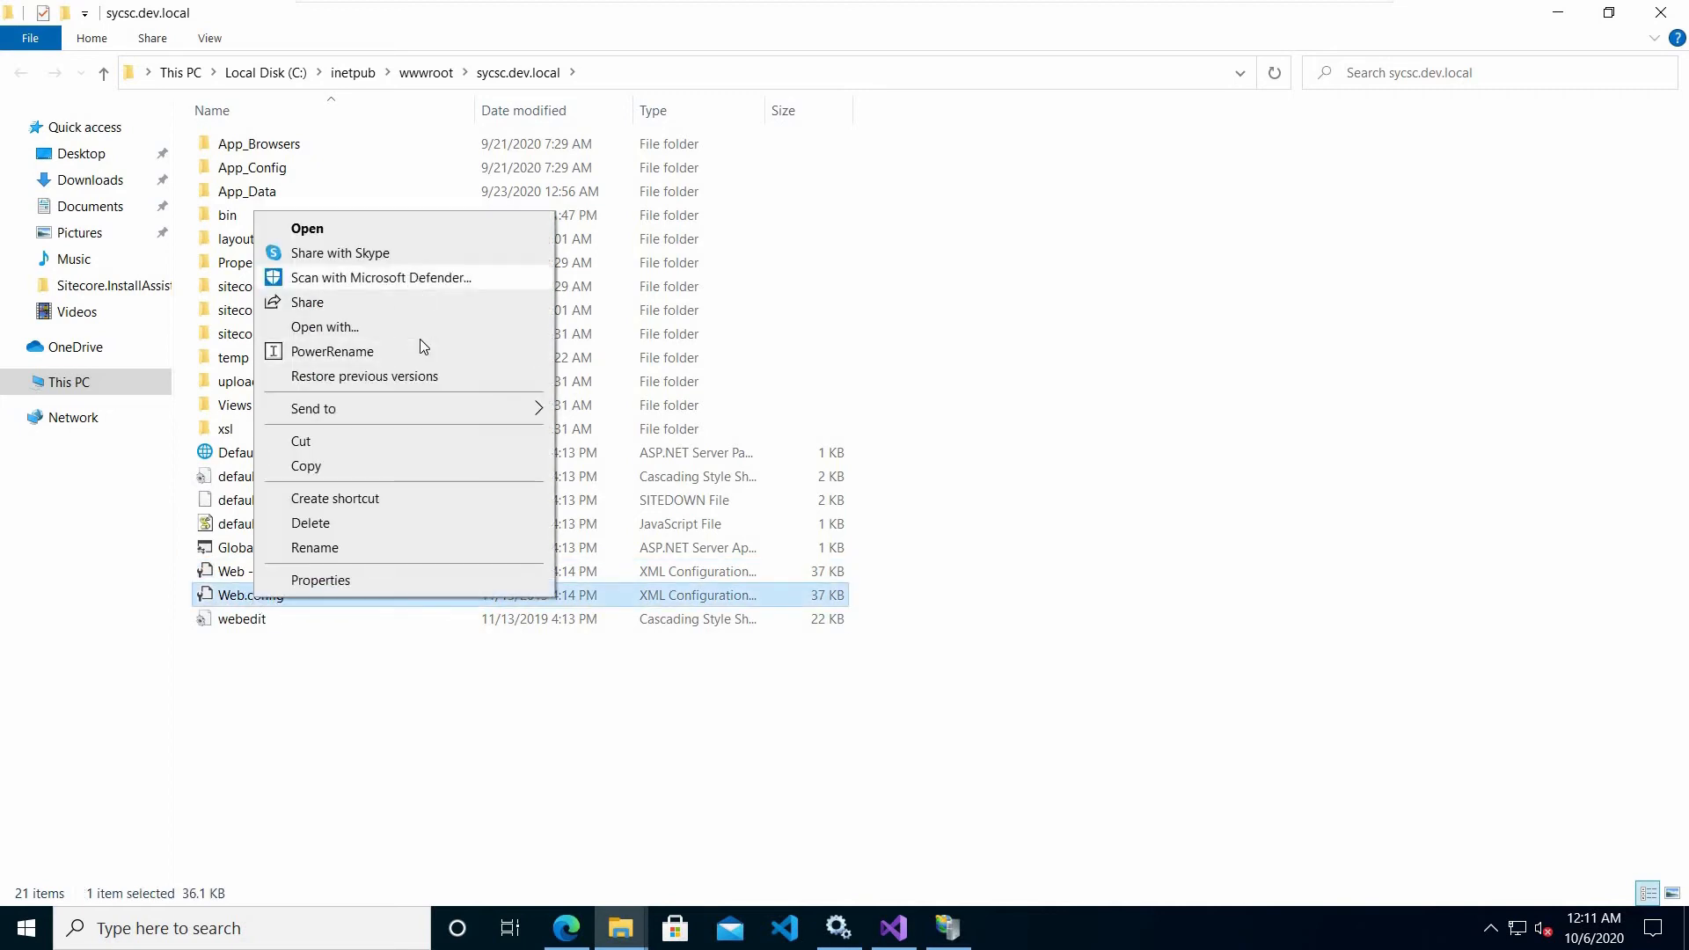
key(Escape)
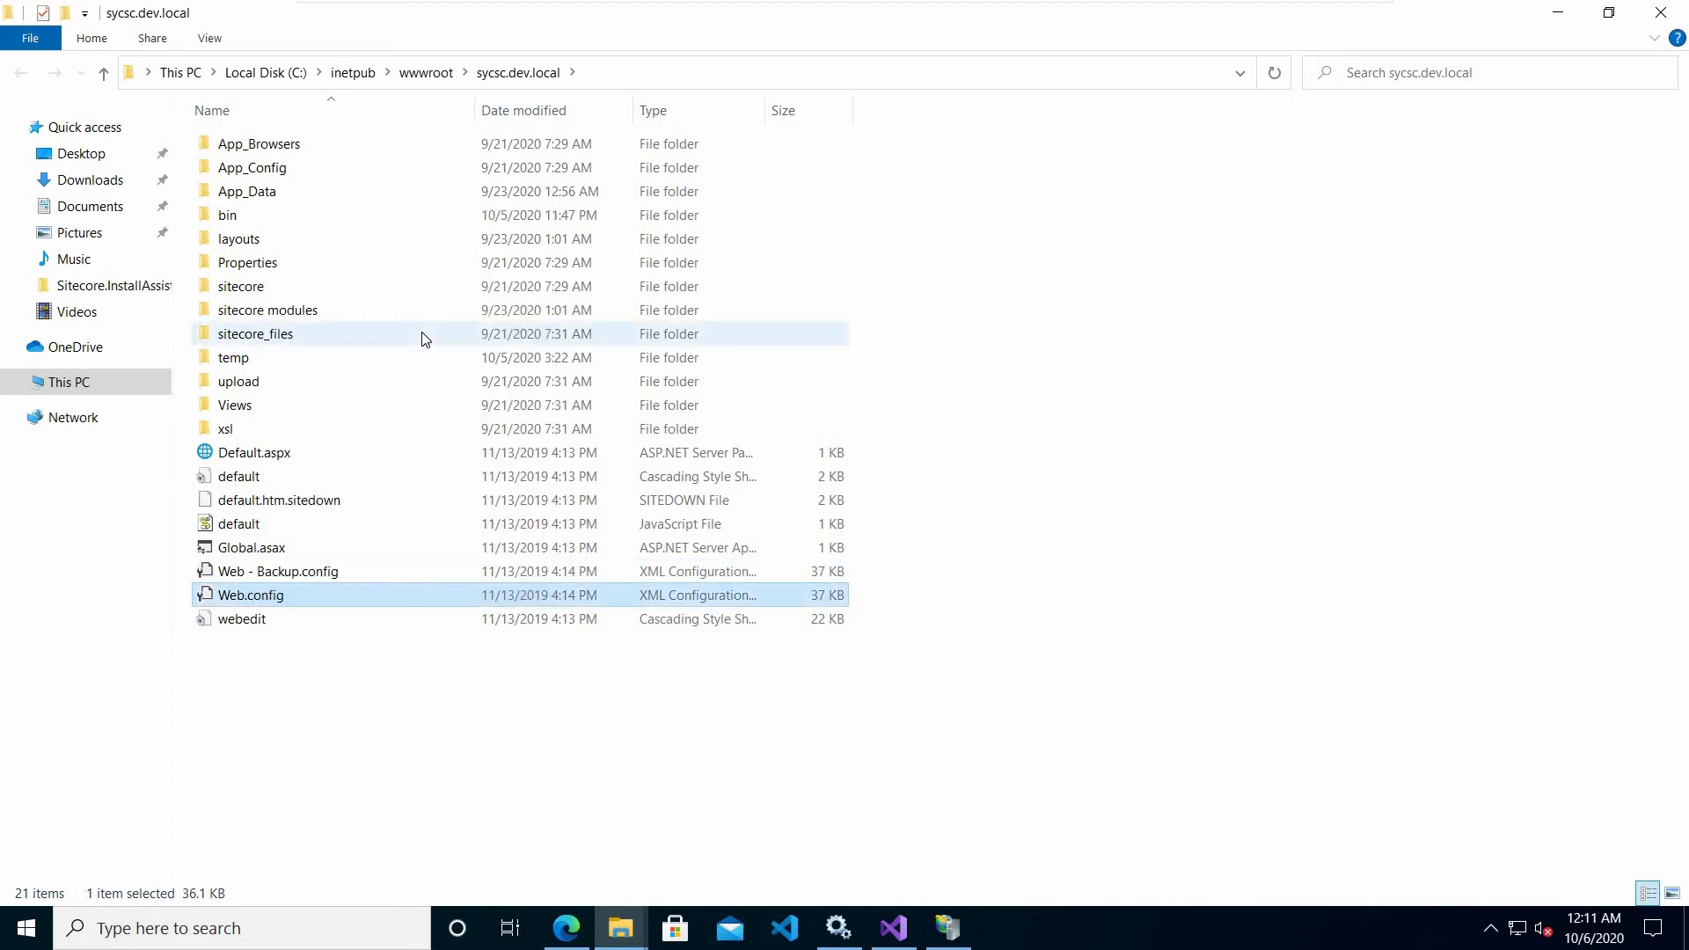
click(739, 508)
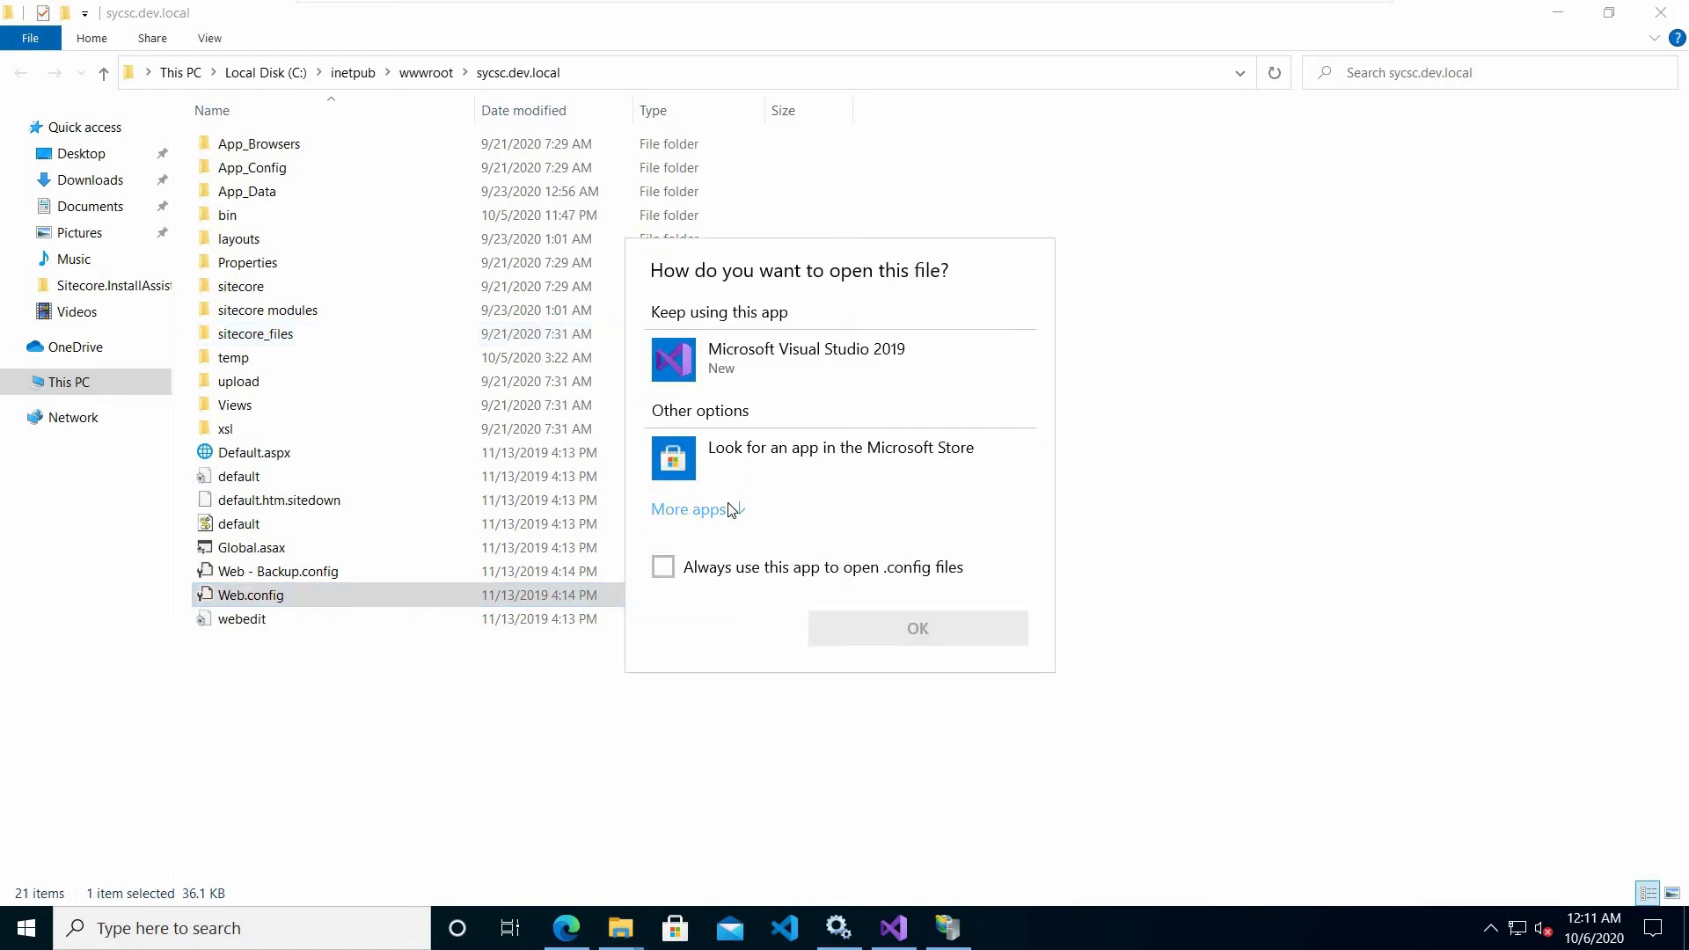
click(778, 512)
scroll(775, 528, down, 3)
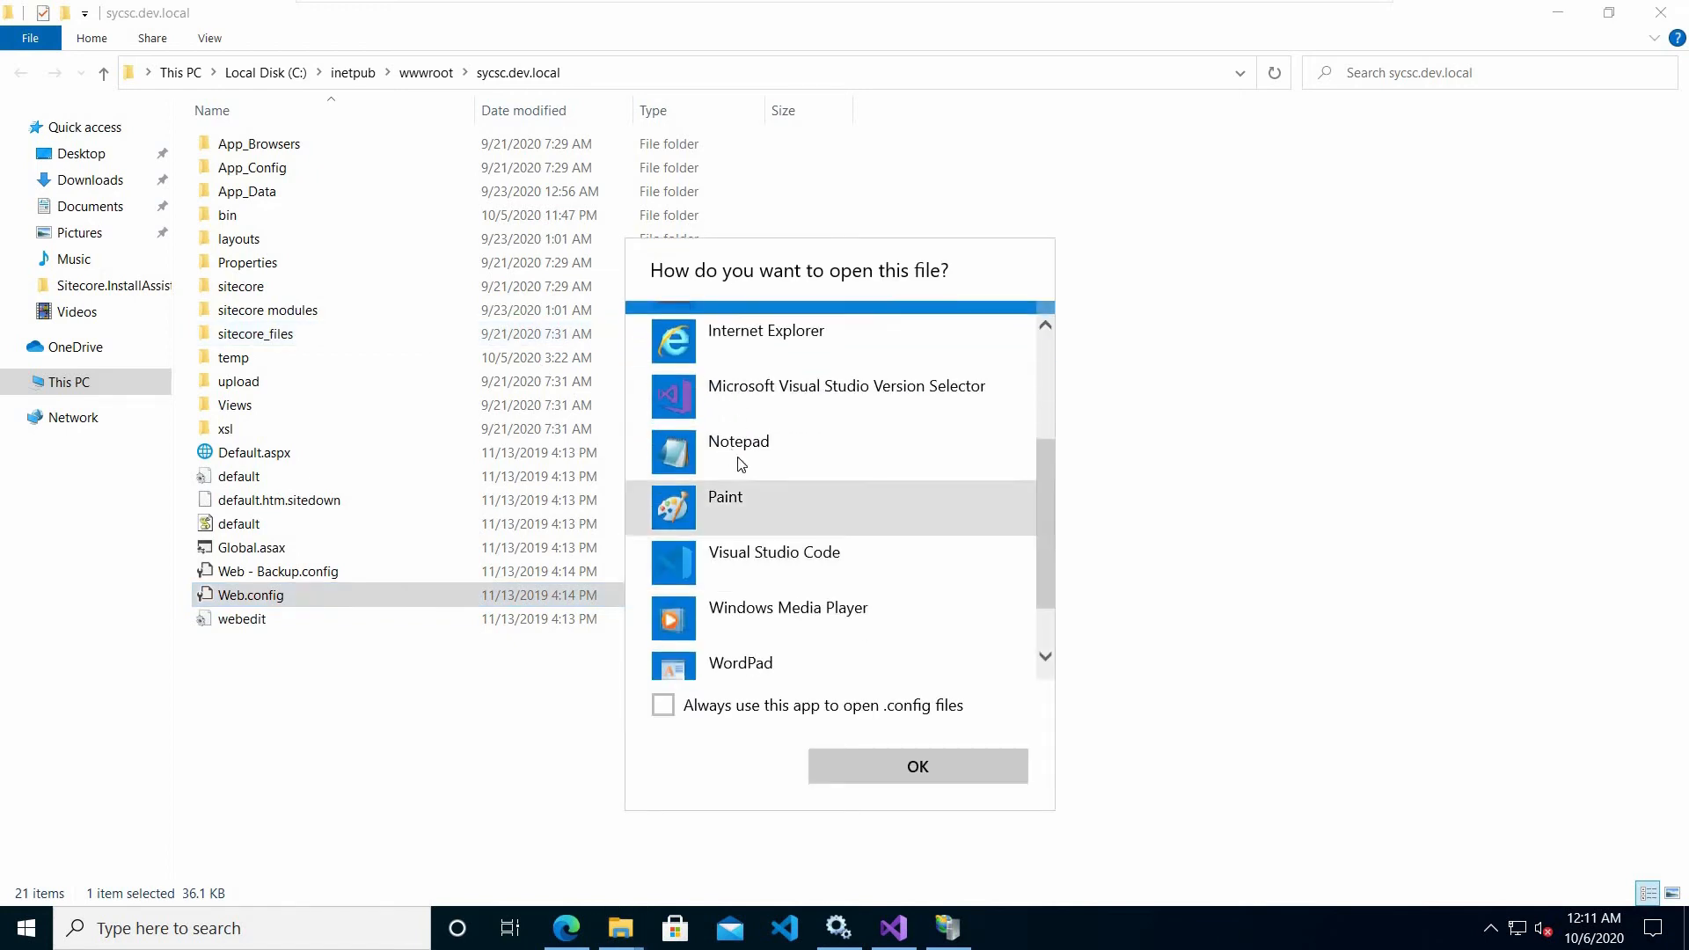
click(791, 453)
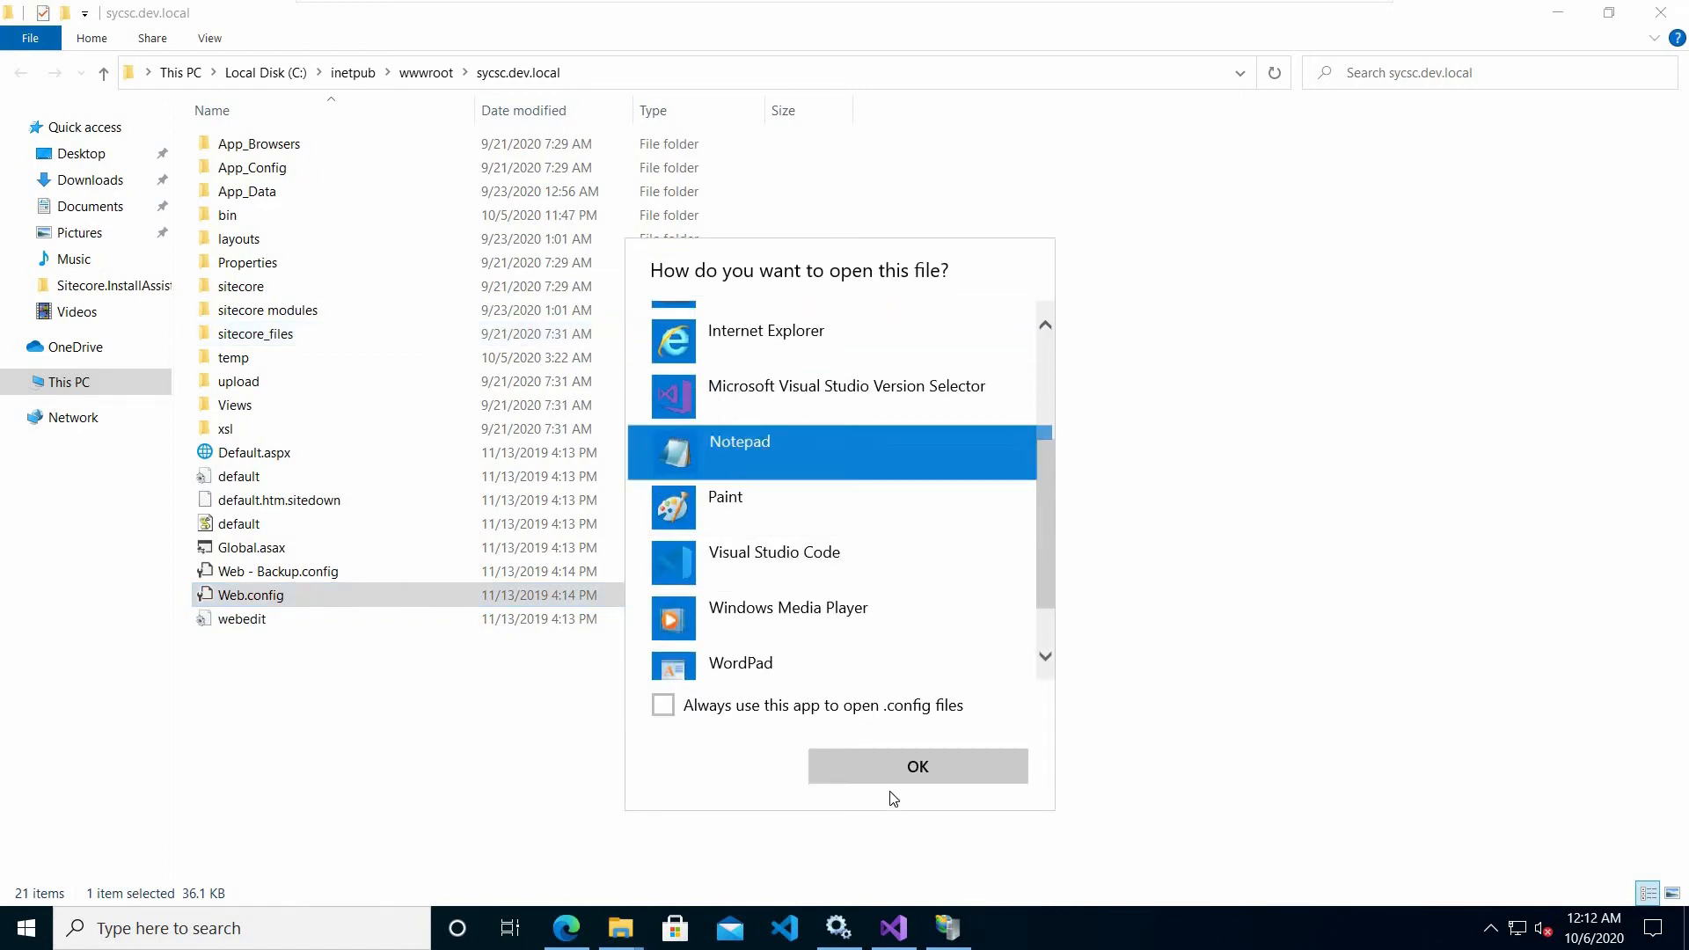
click(941, 766)
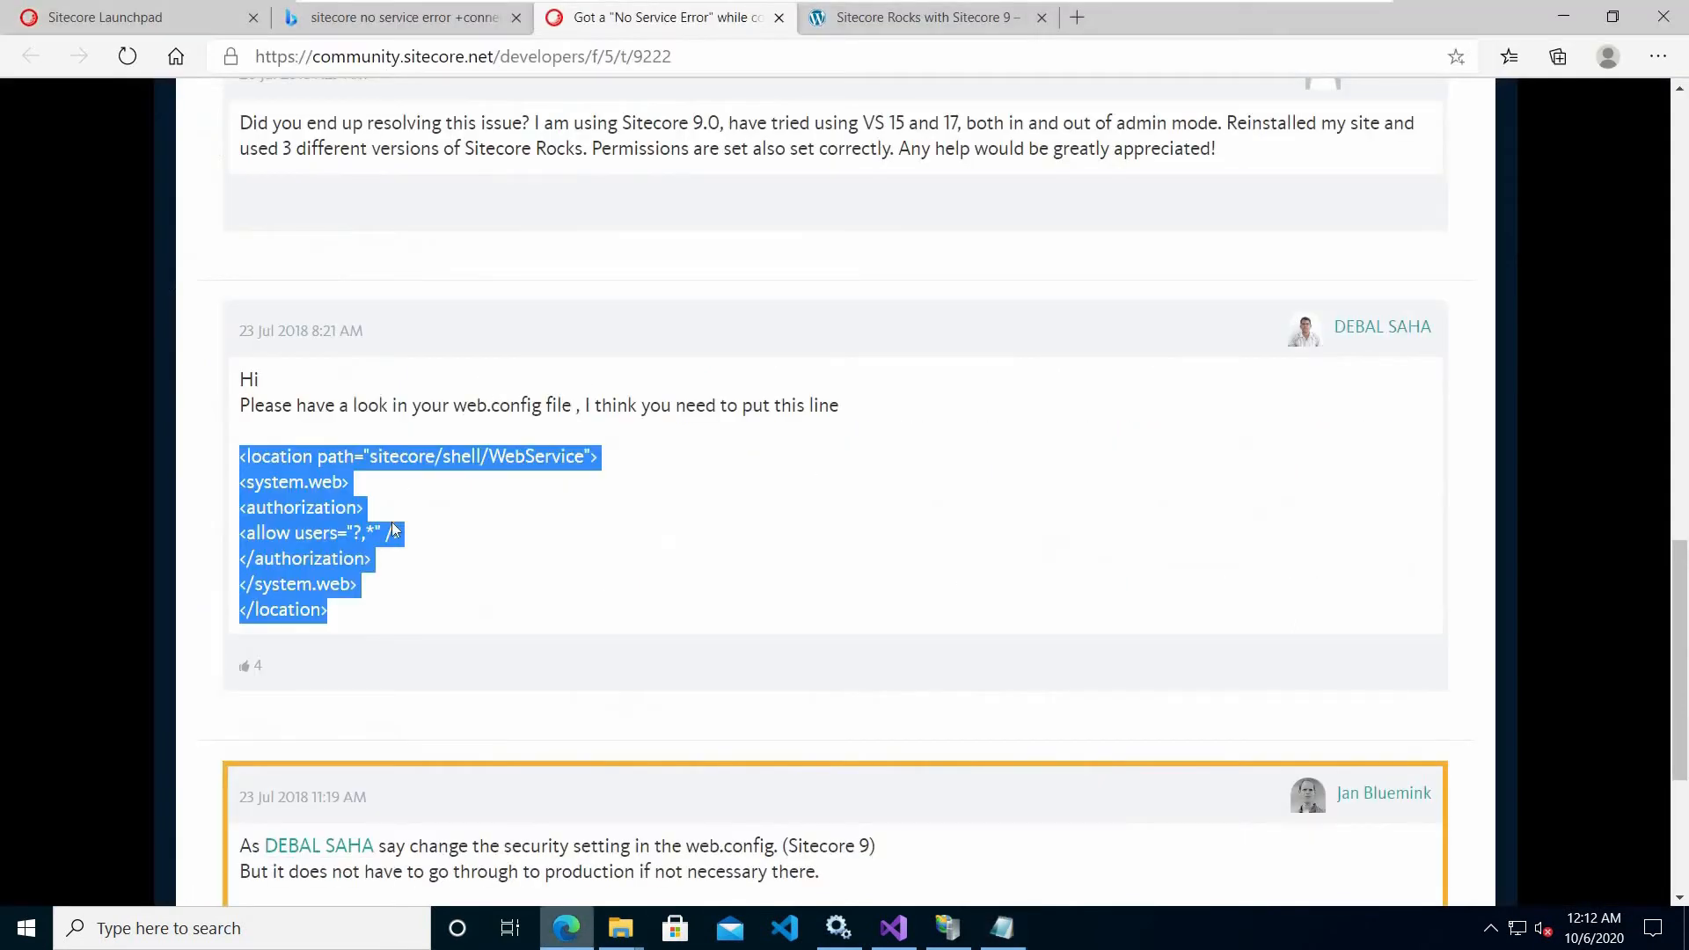
Step: Back in the browser, copy the complete location block for sitecore/shell/WebService from the forum reply again
click(334, 615)
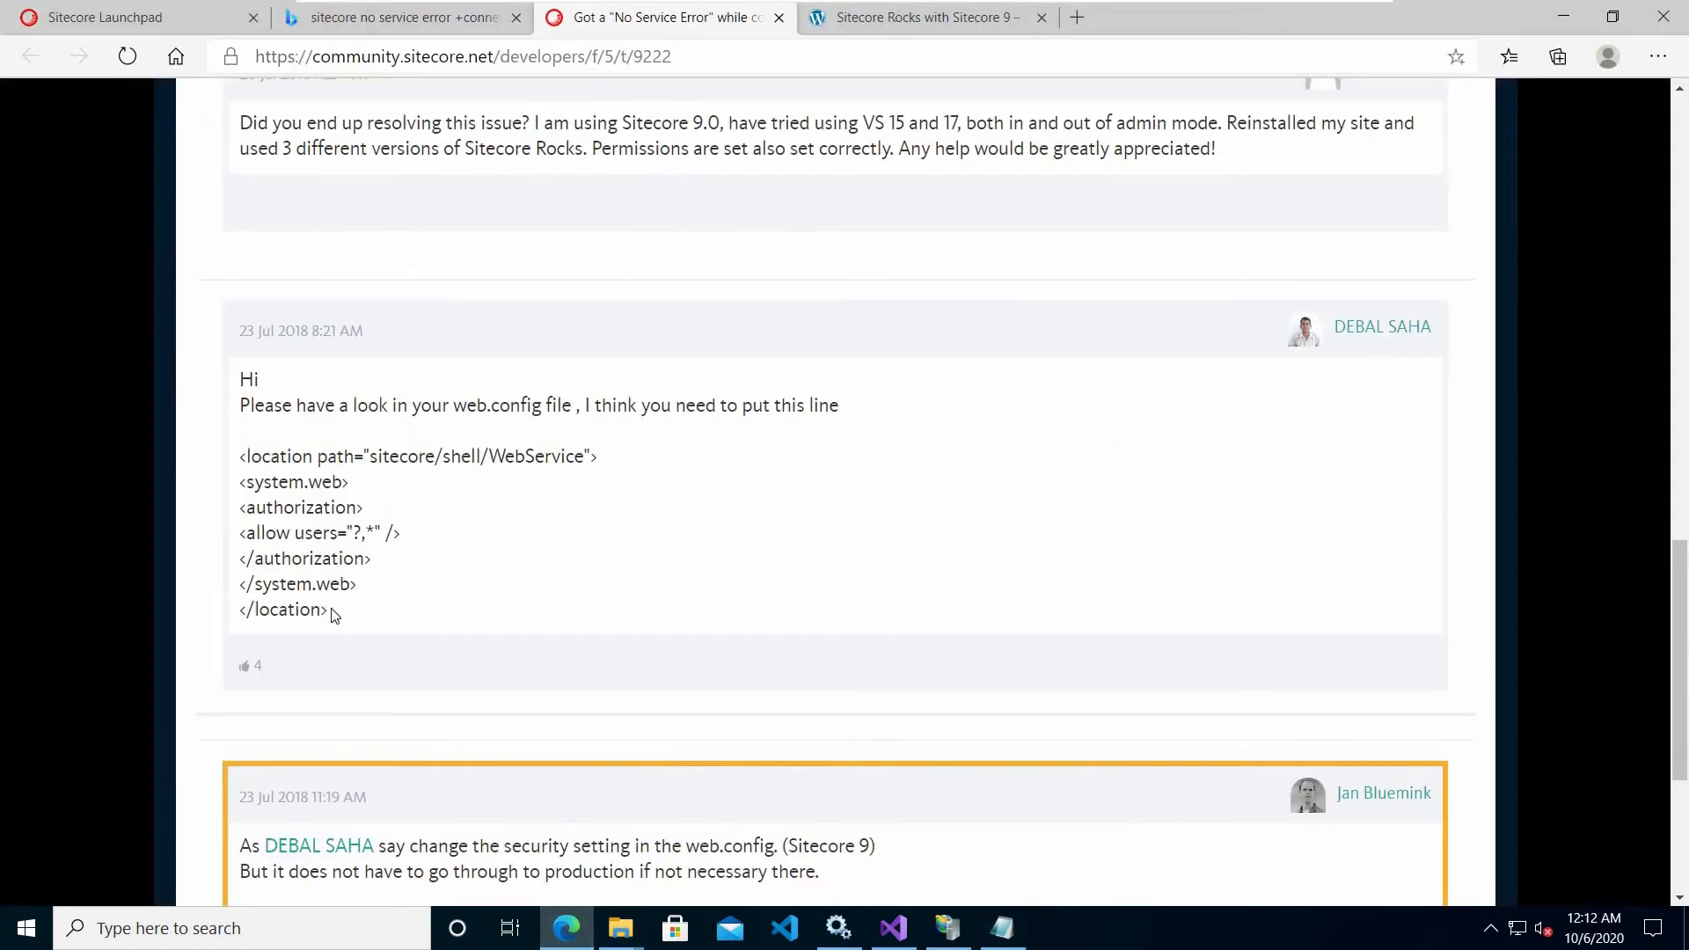
drag(330, 615, 256, 466)
right_click(308, 487)
click(319, 489)
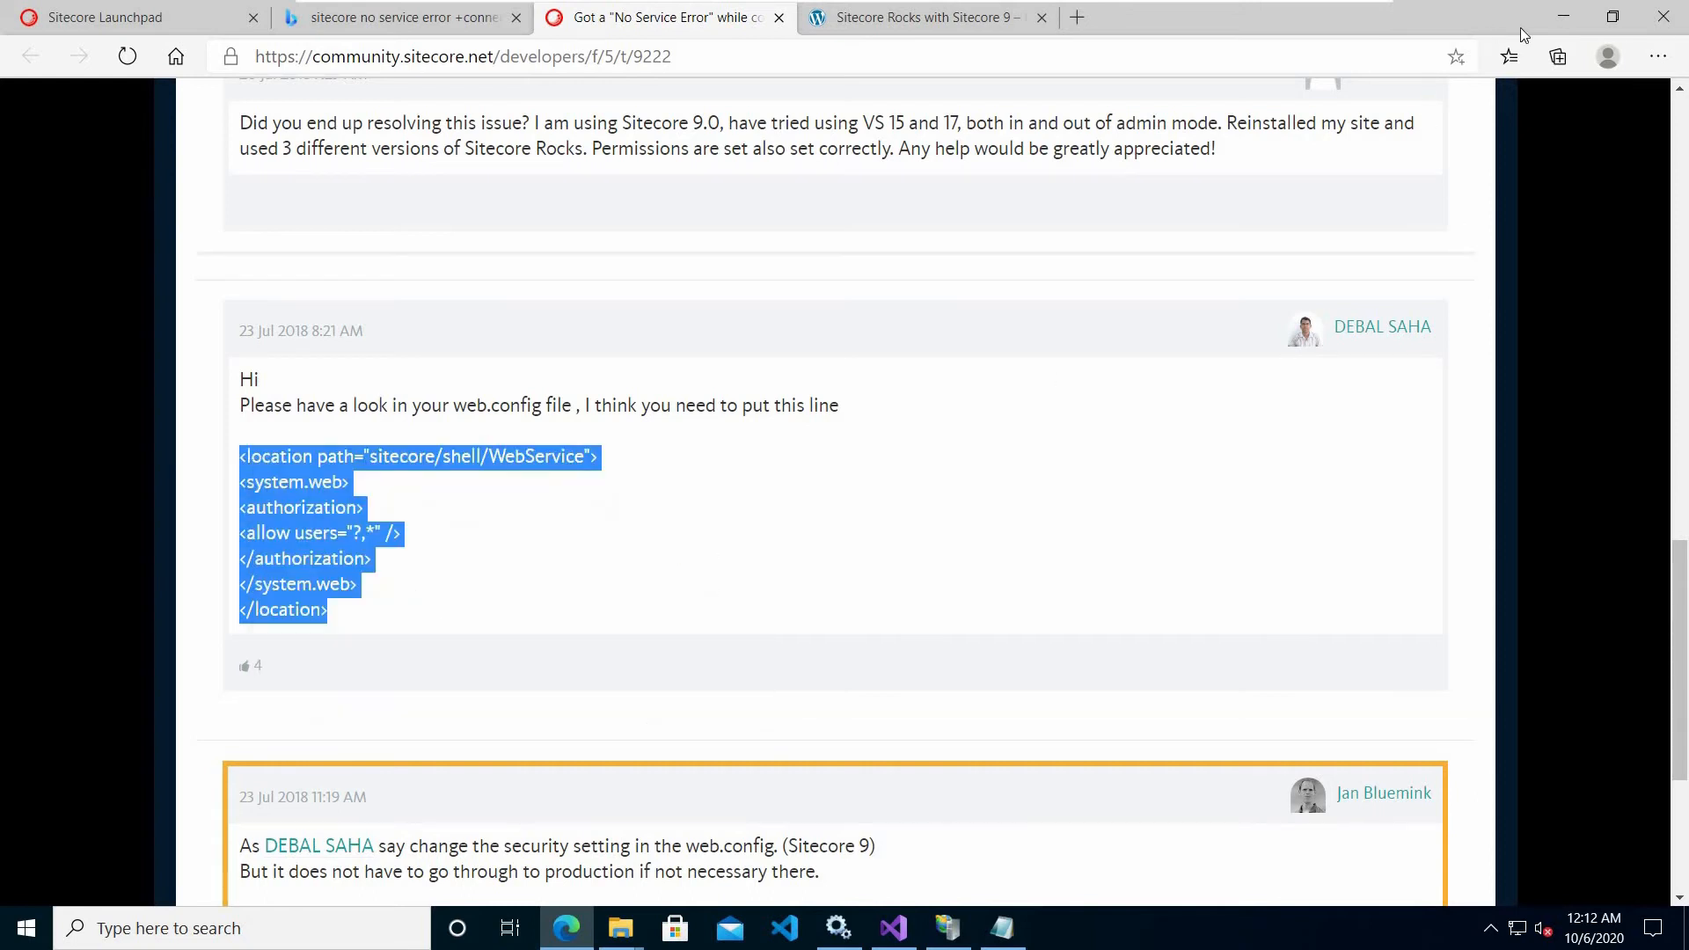
Step: In Notepad, paste the WebService location block on a new line after the sitecore/shell/client/Speak location block in Web.config
key(alt+Tab)
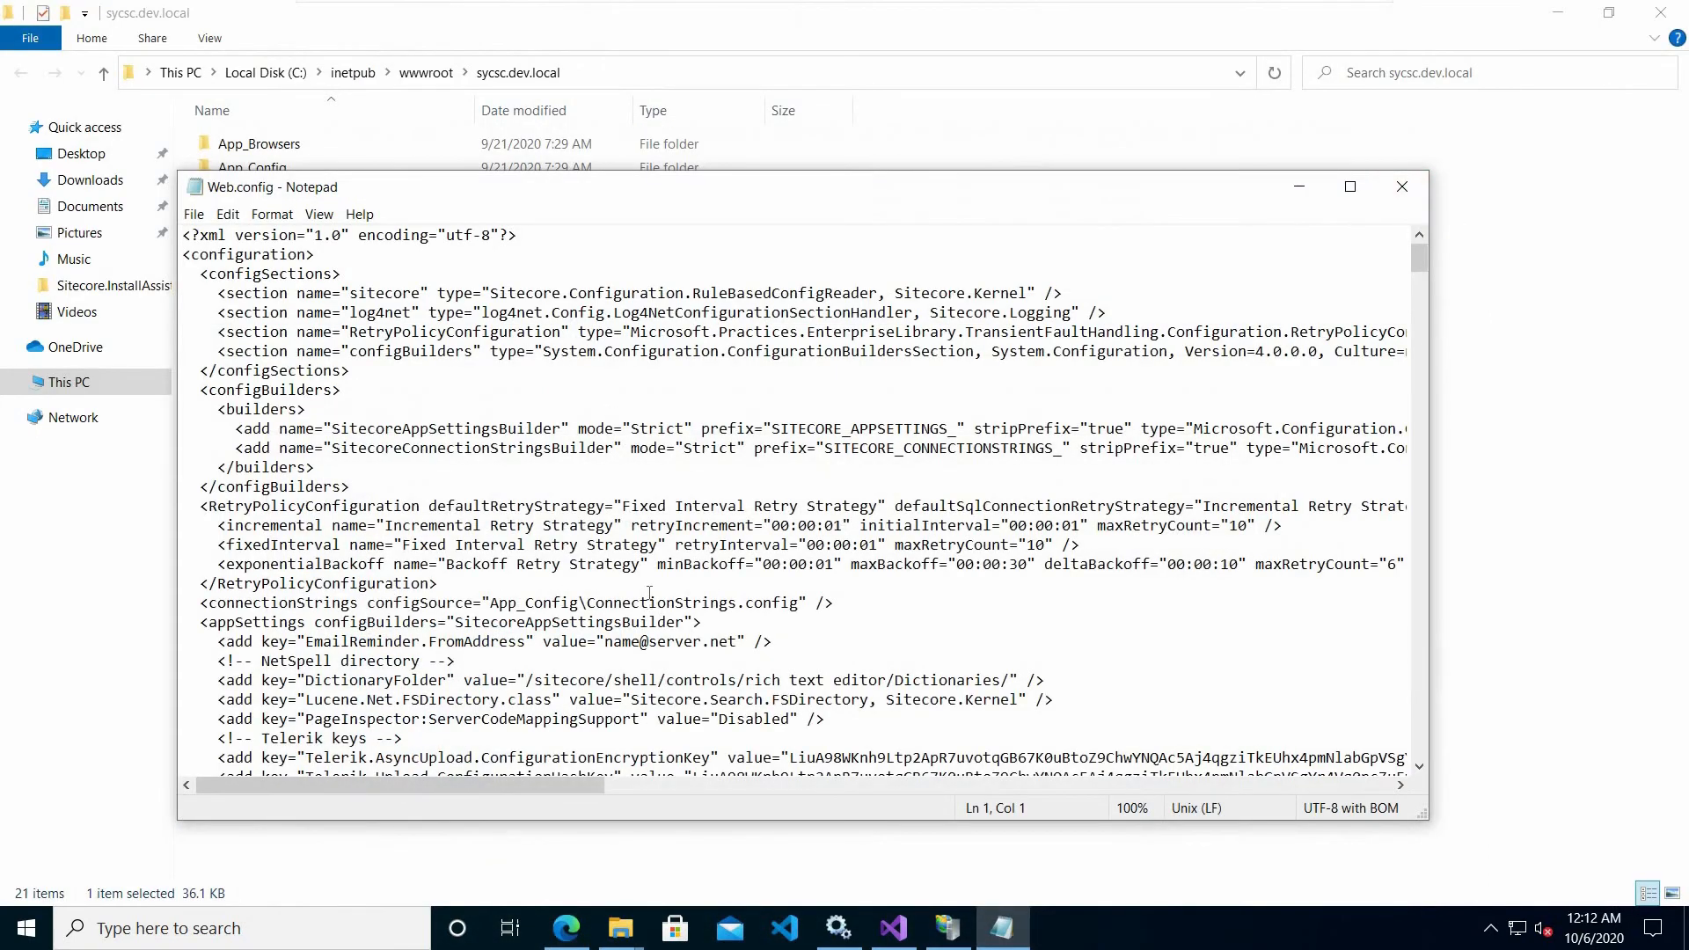
drag(1419, 260, 1417, 348)
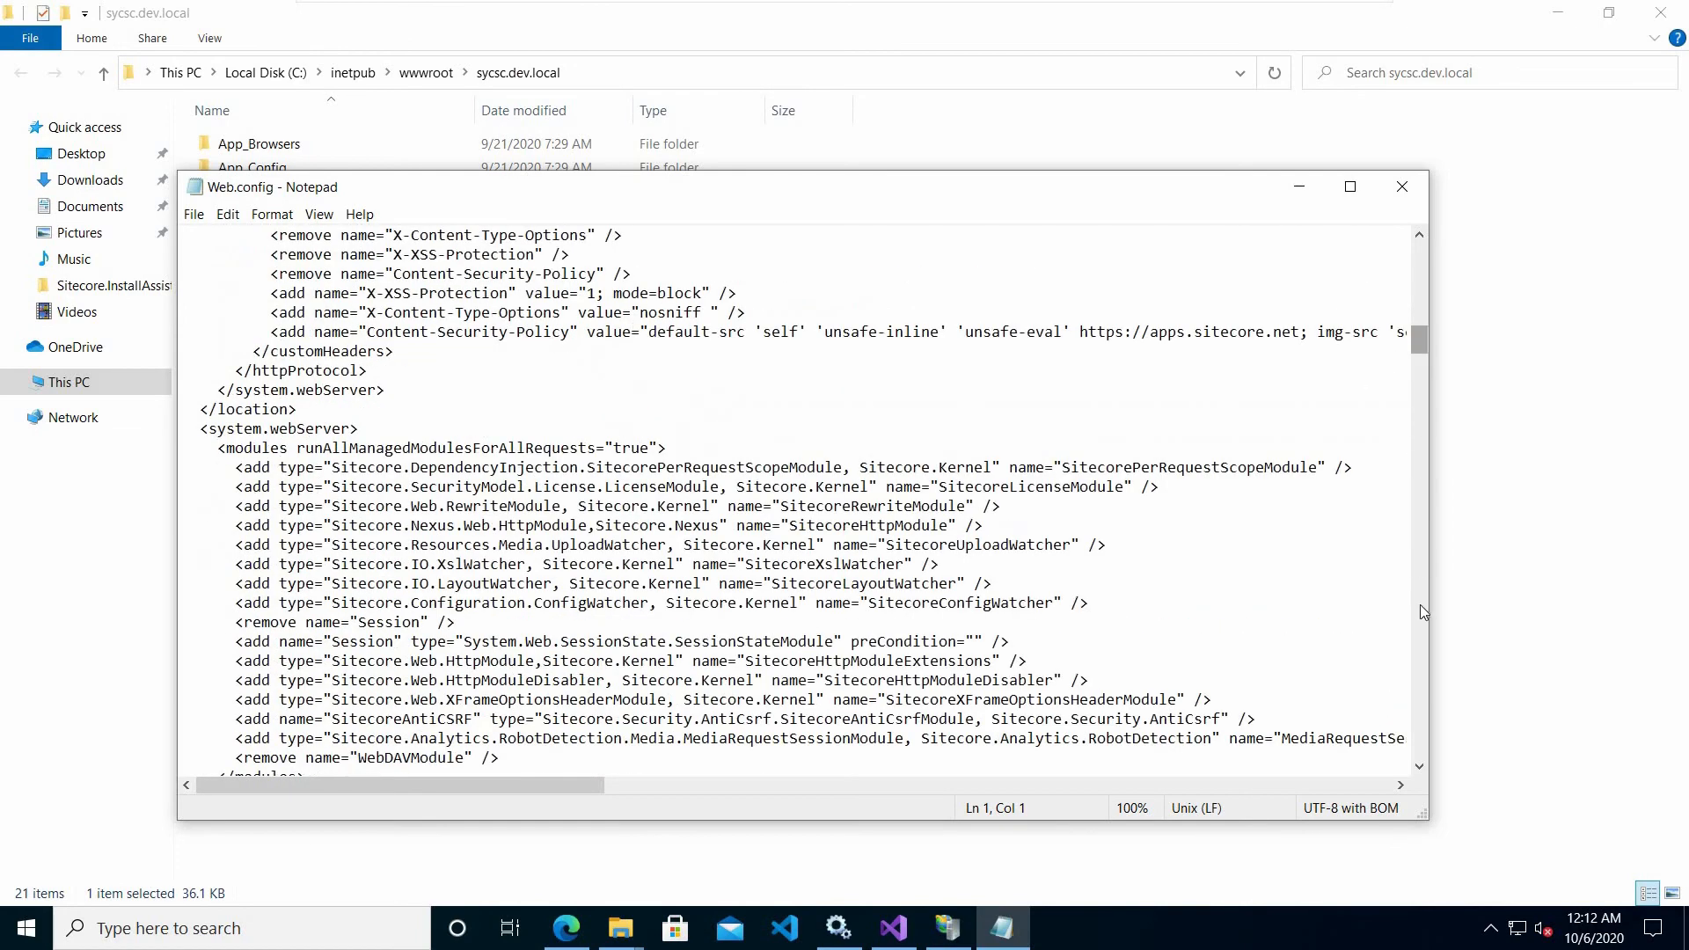
drag(1420, 605, 1391, 461)
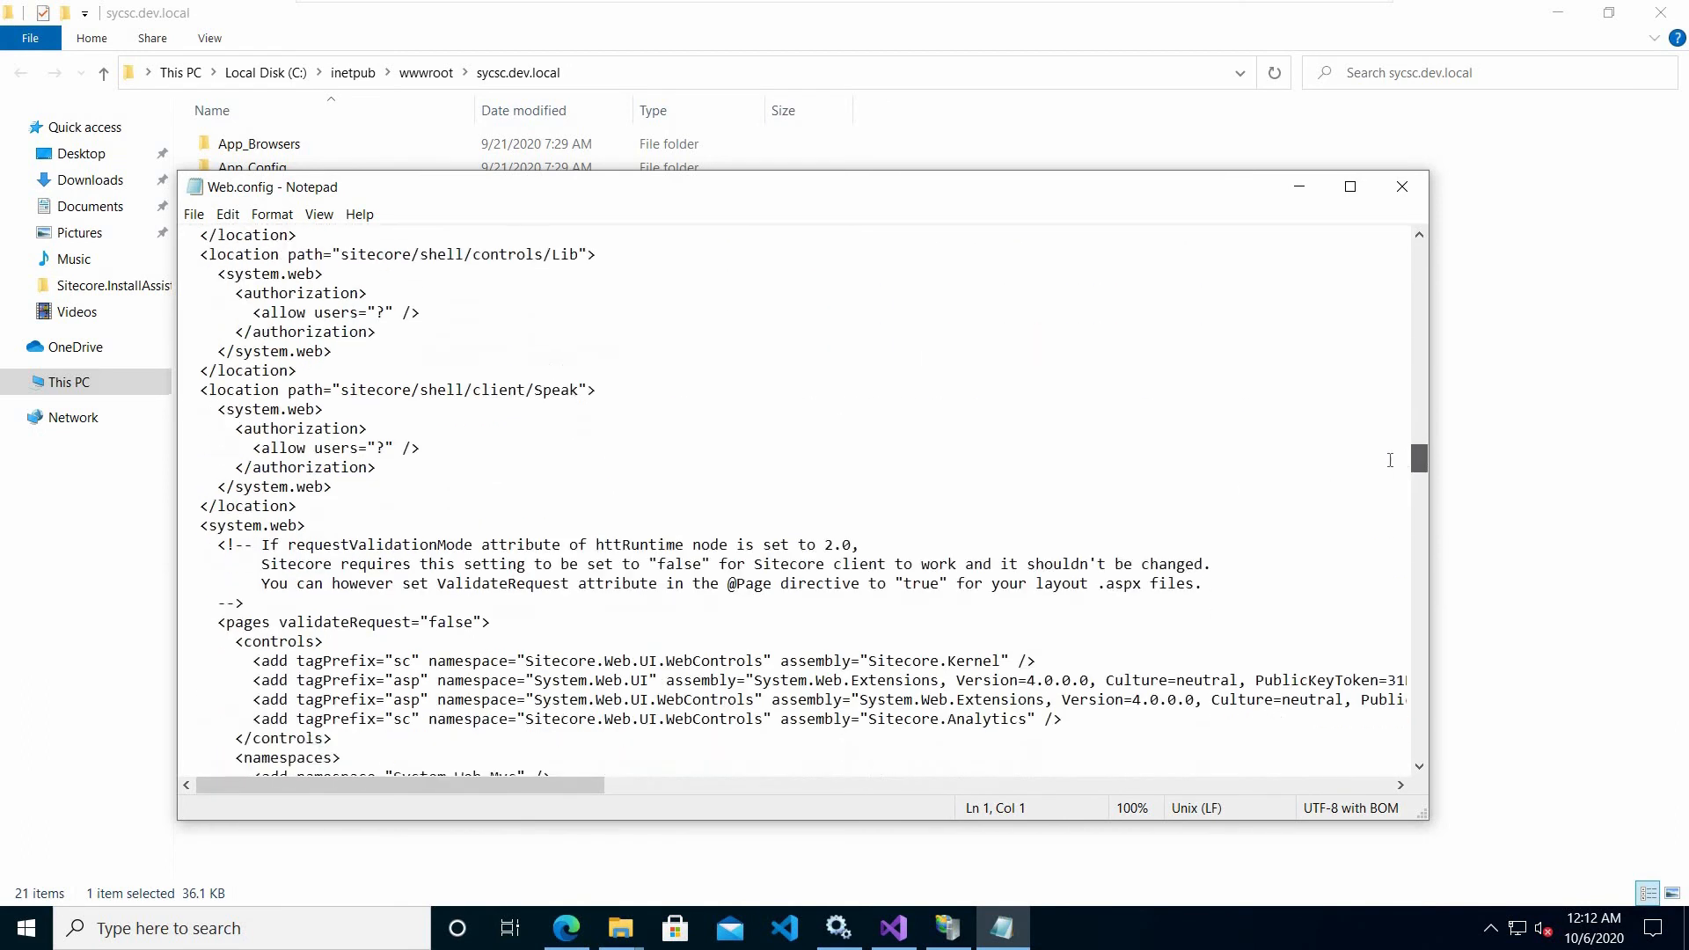
drag(152, 544, 261, 513)
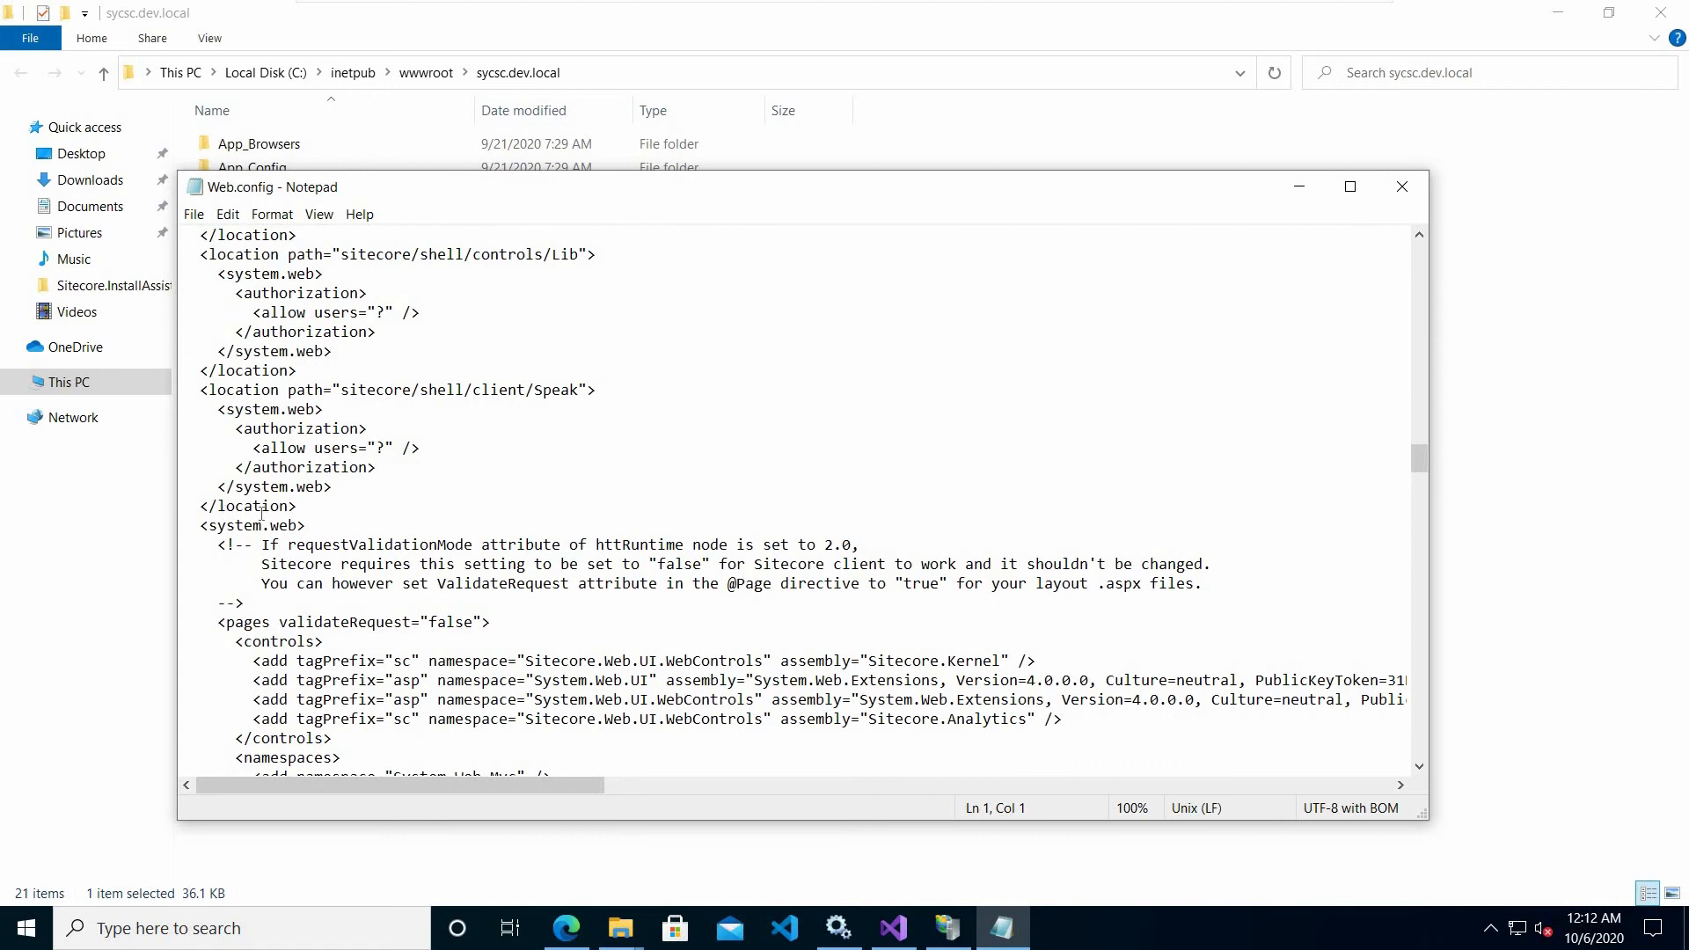
click(333, 508)
key(Return)
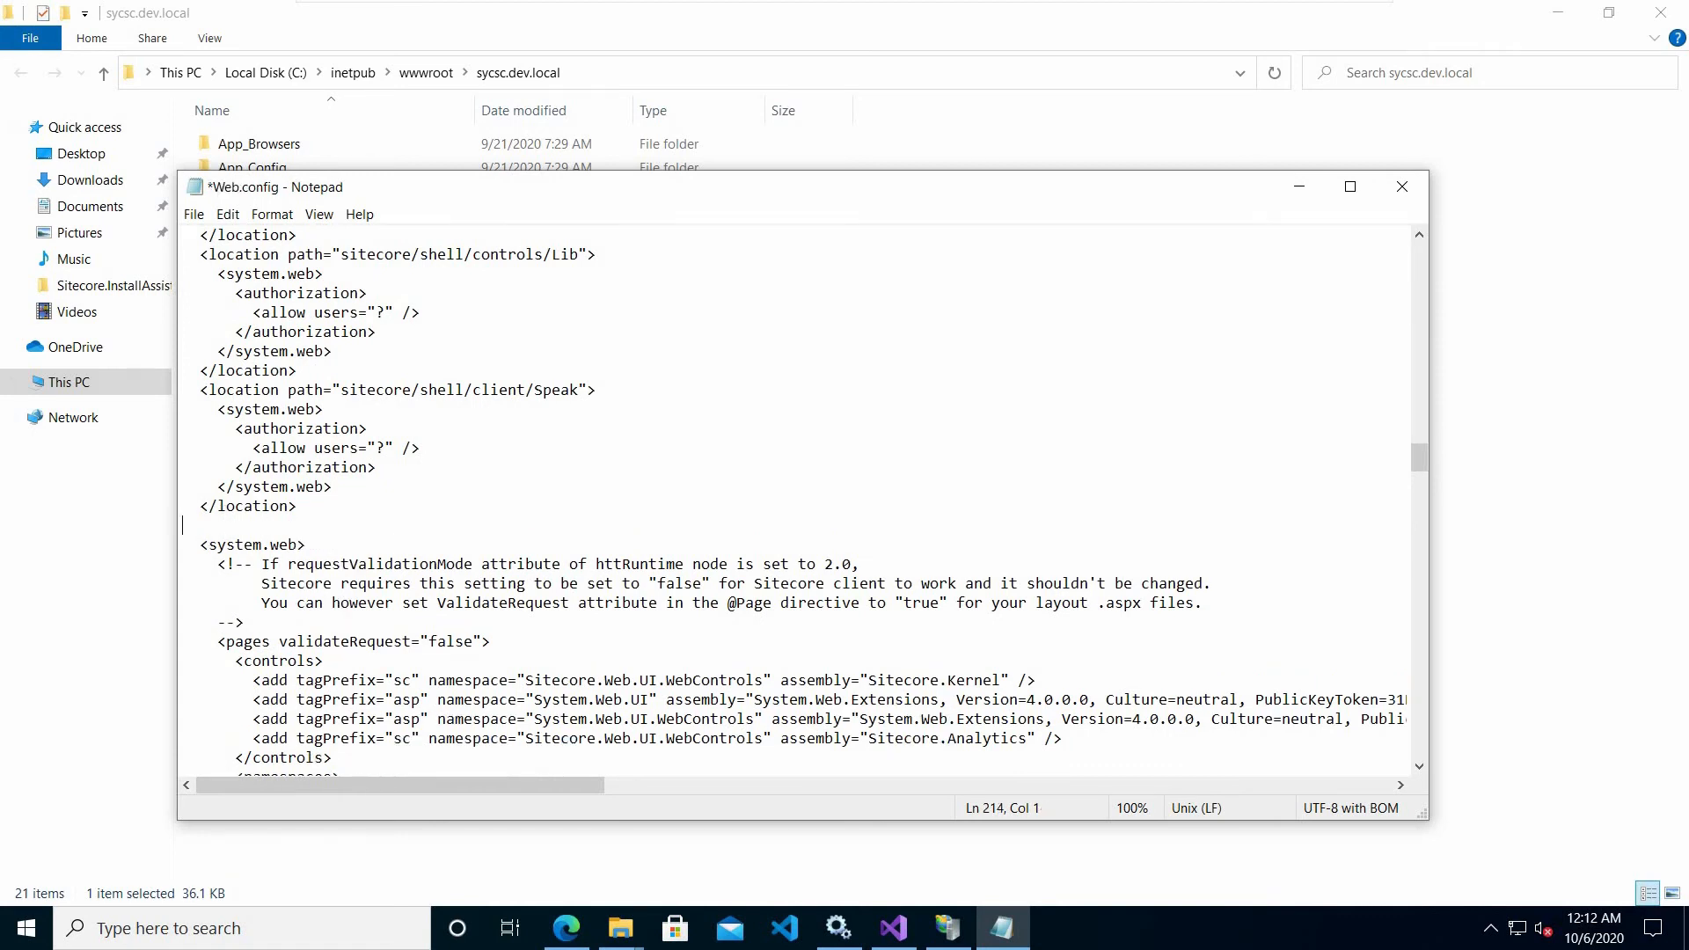
key(ctrl+v)
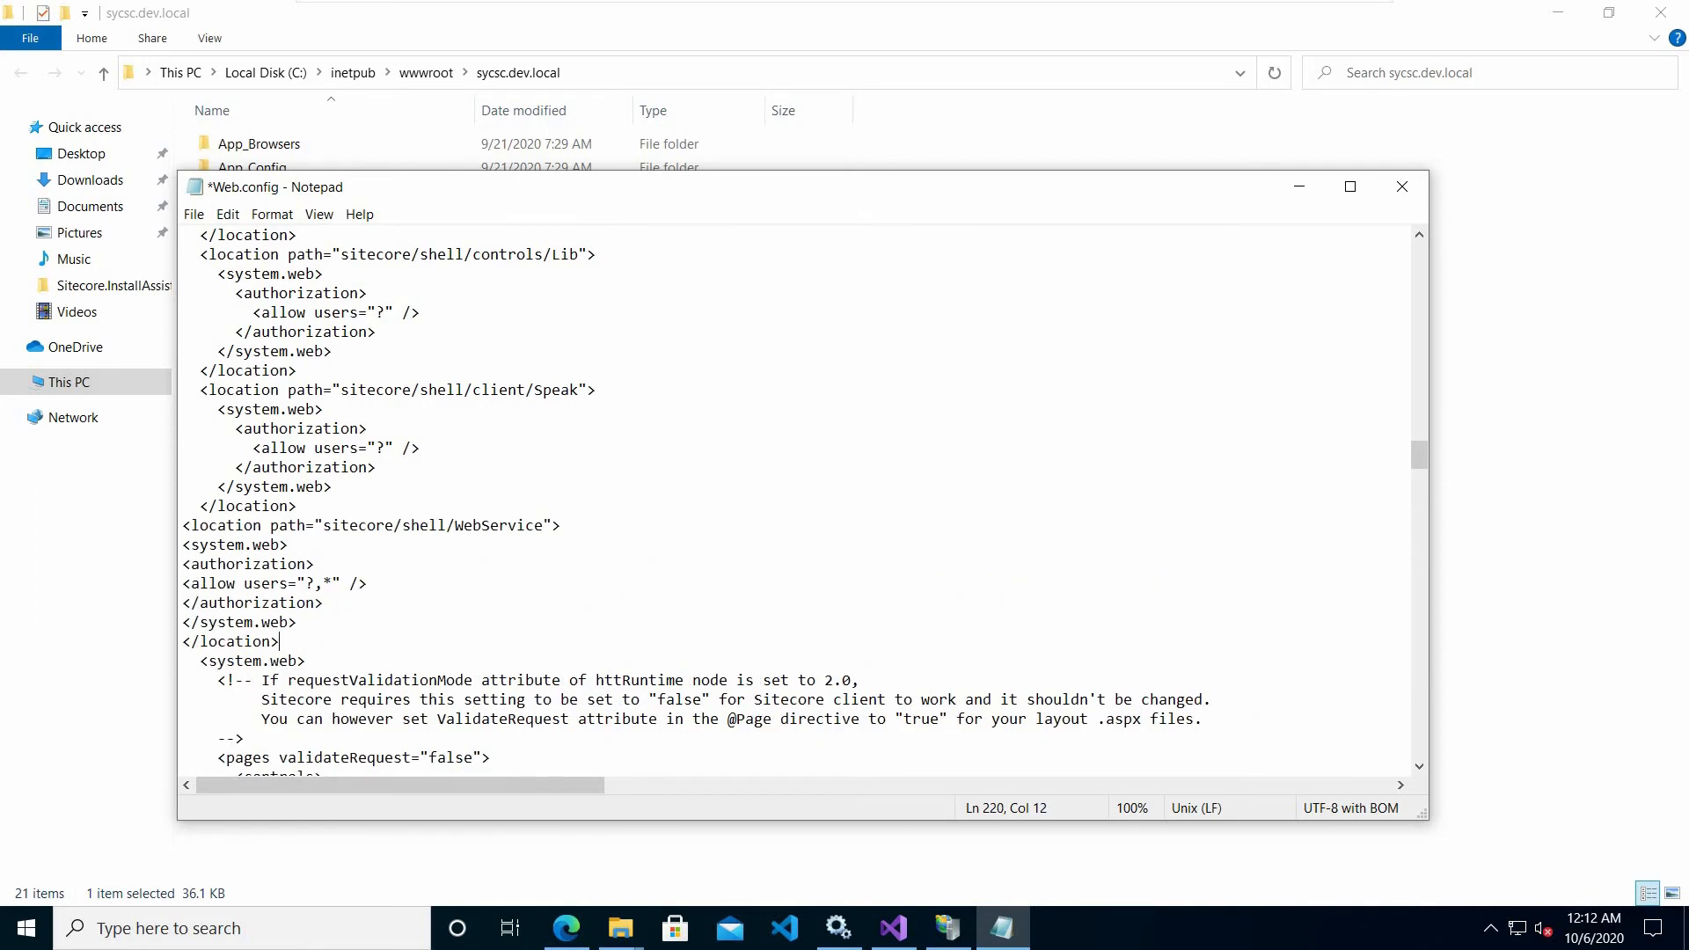
Step: Save and close Web.config, and minimize the site folder window
key(ctrl+s)
click(1402, 187)
right_click(1115, 401)
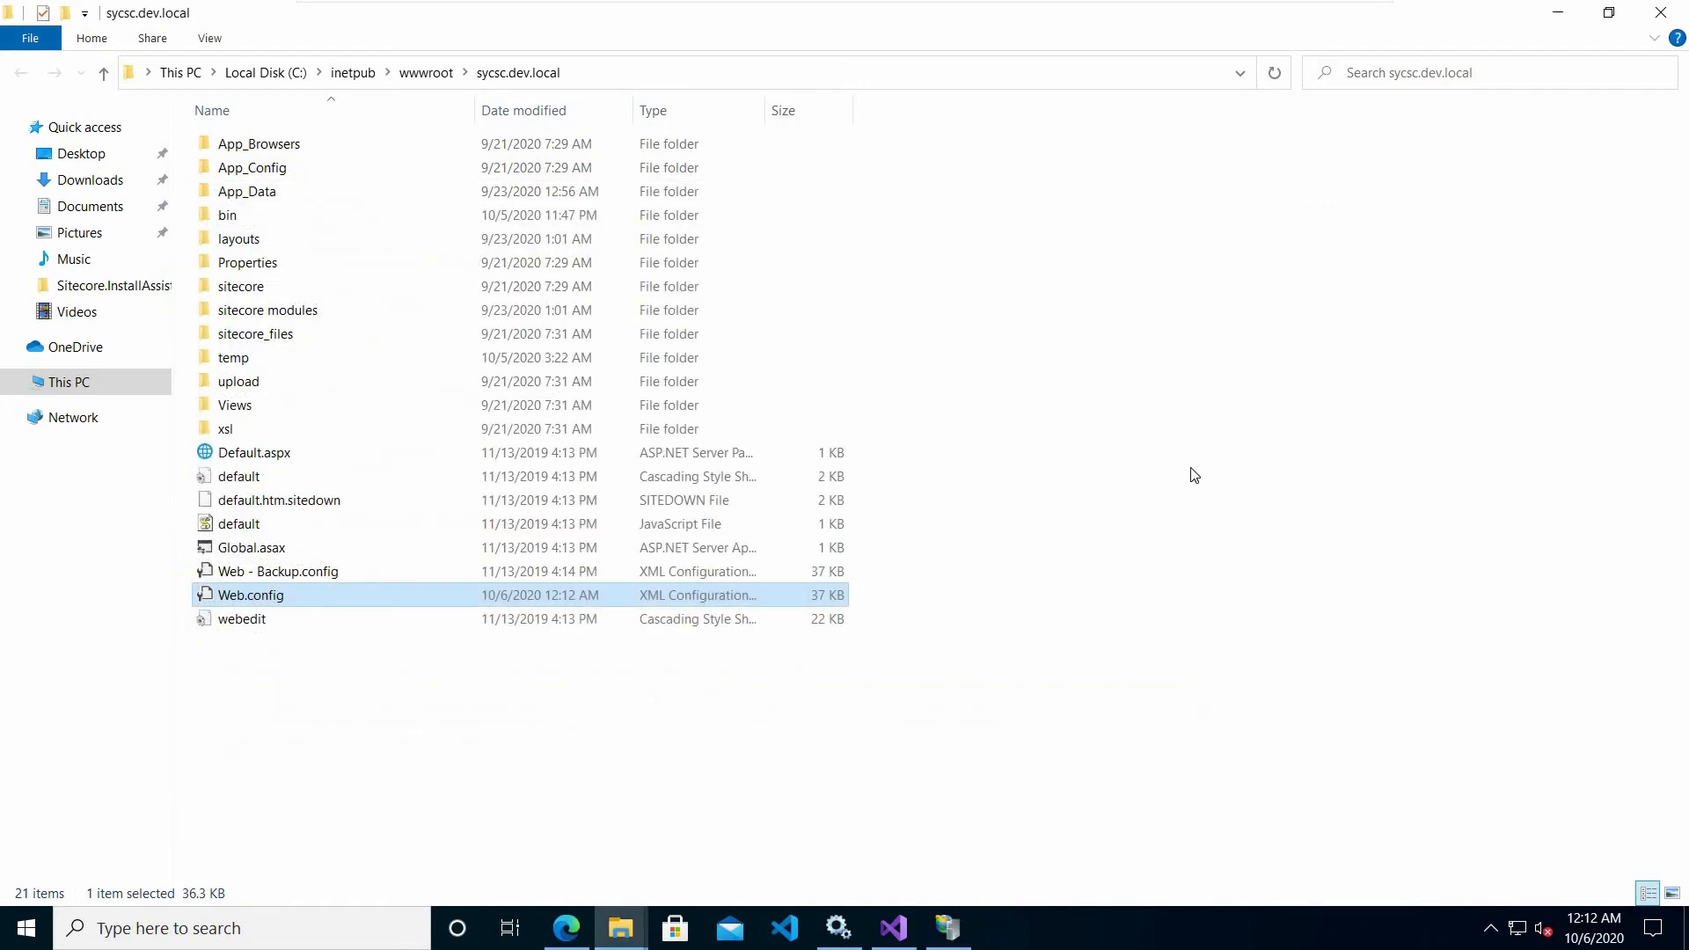
click(1566, 15)
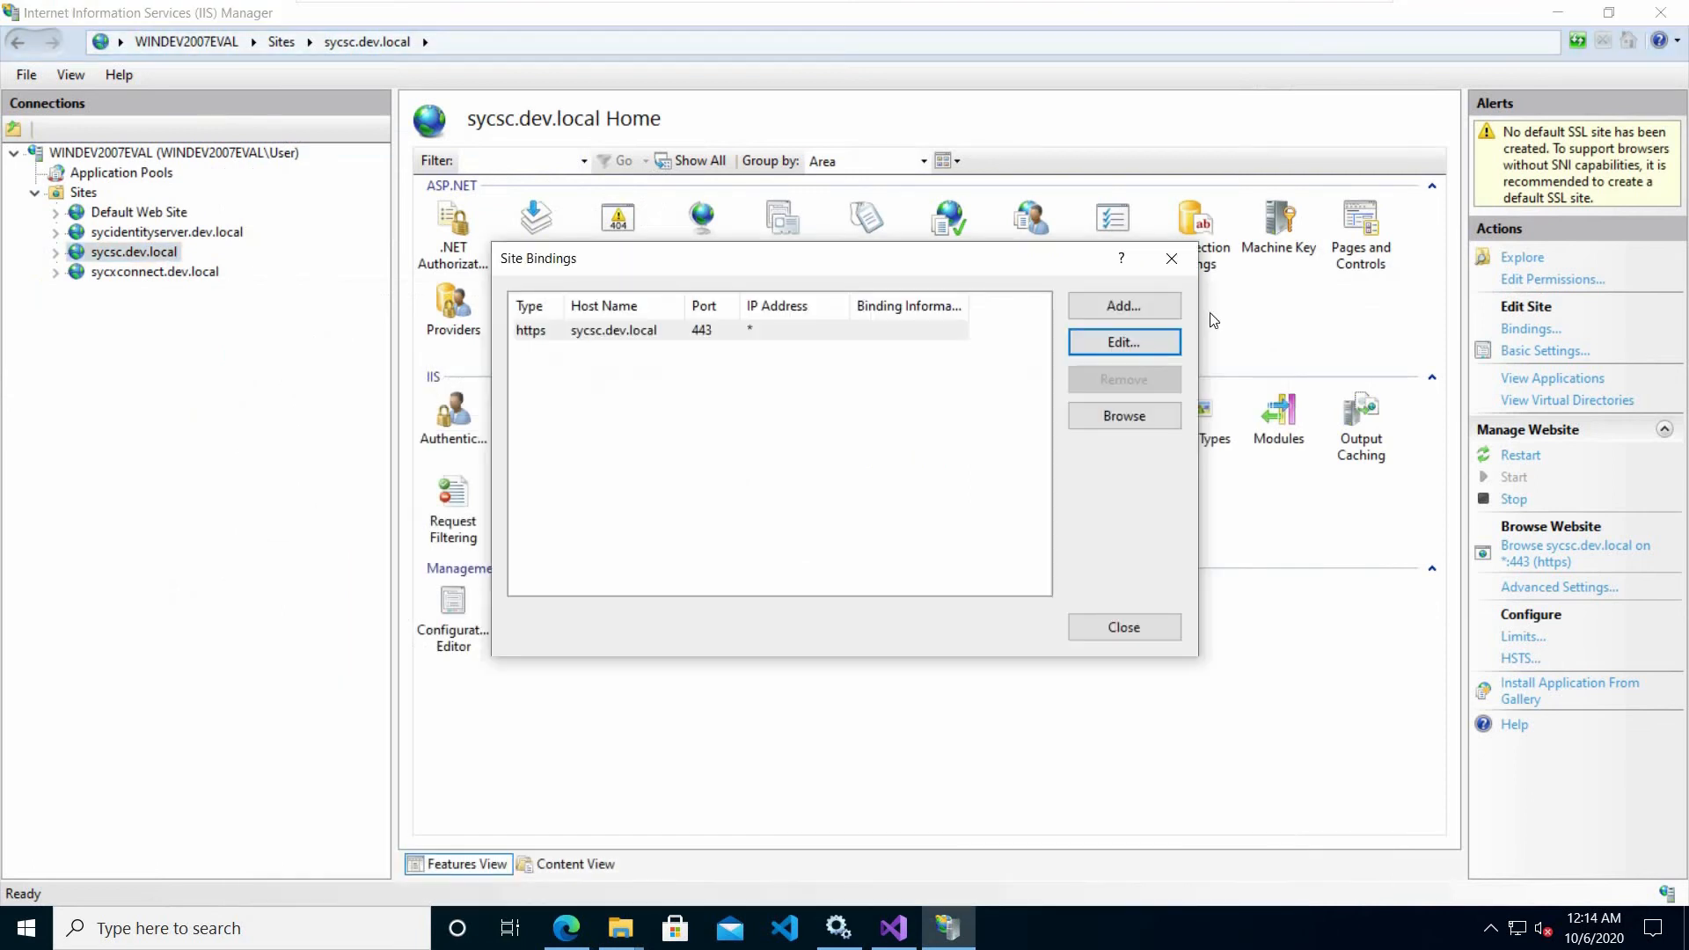
Step: In IIS Manager, add an http binding on port 80 with host name sycsc.dev.local, for all unassigned IP addresses
click(1133, 301)
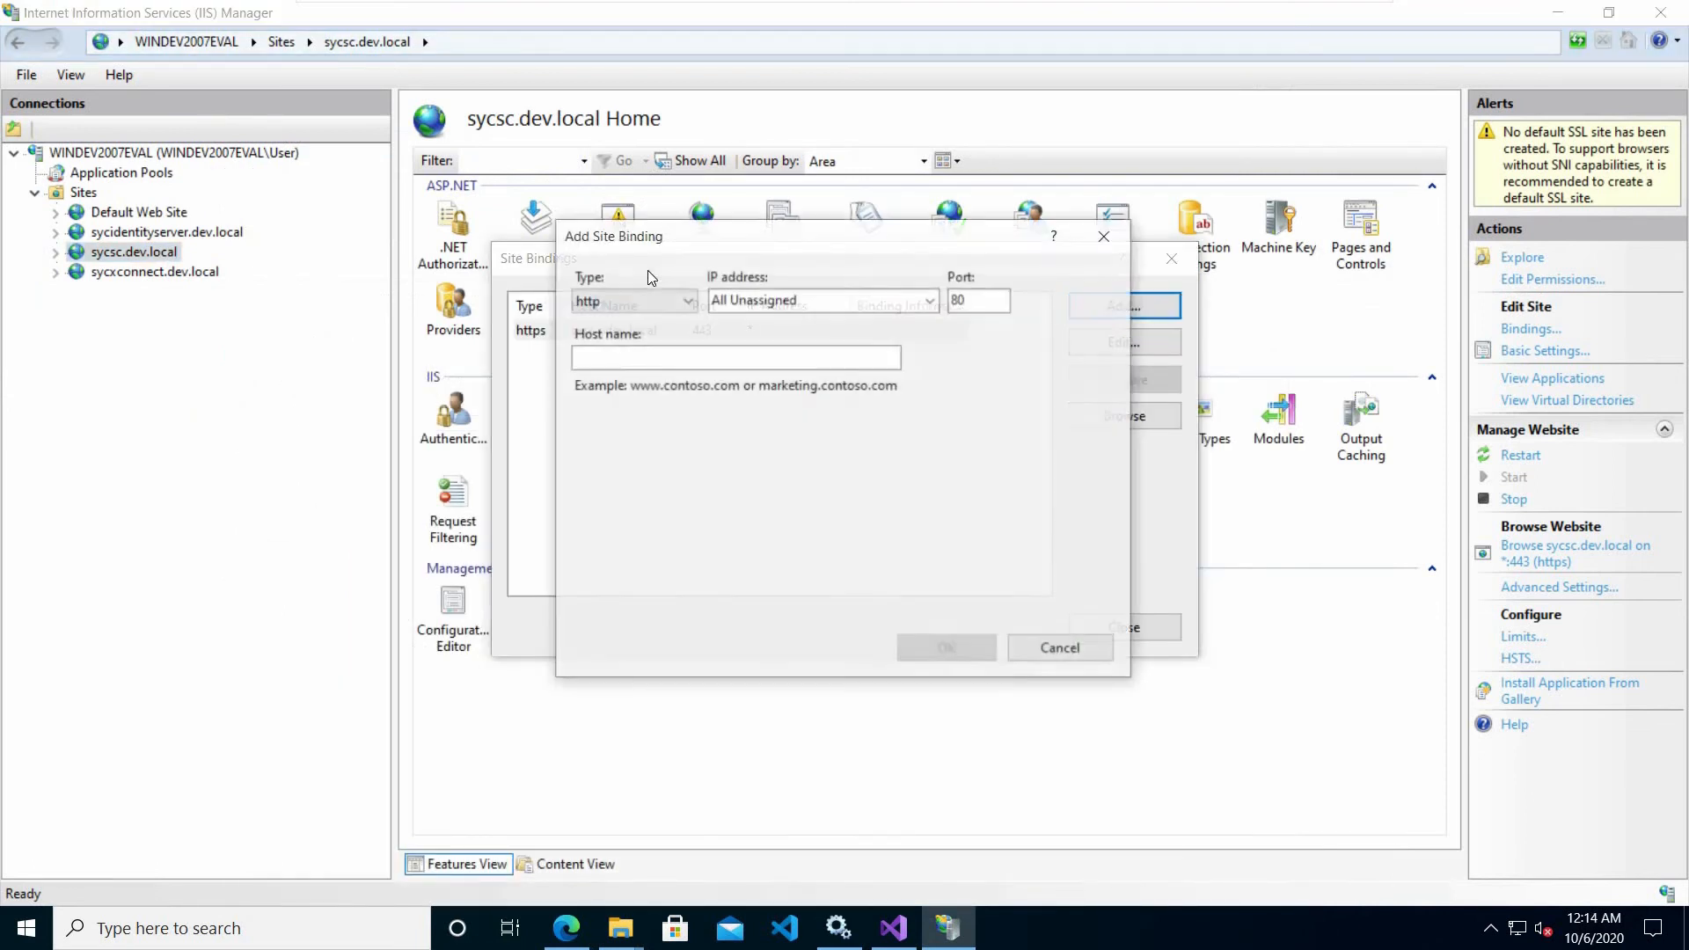
drag(676, 244, 843, 421)
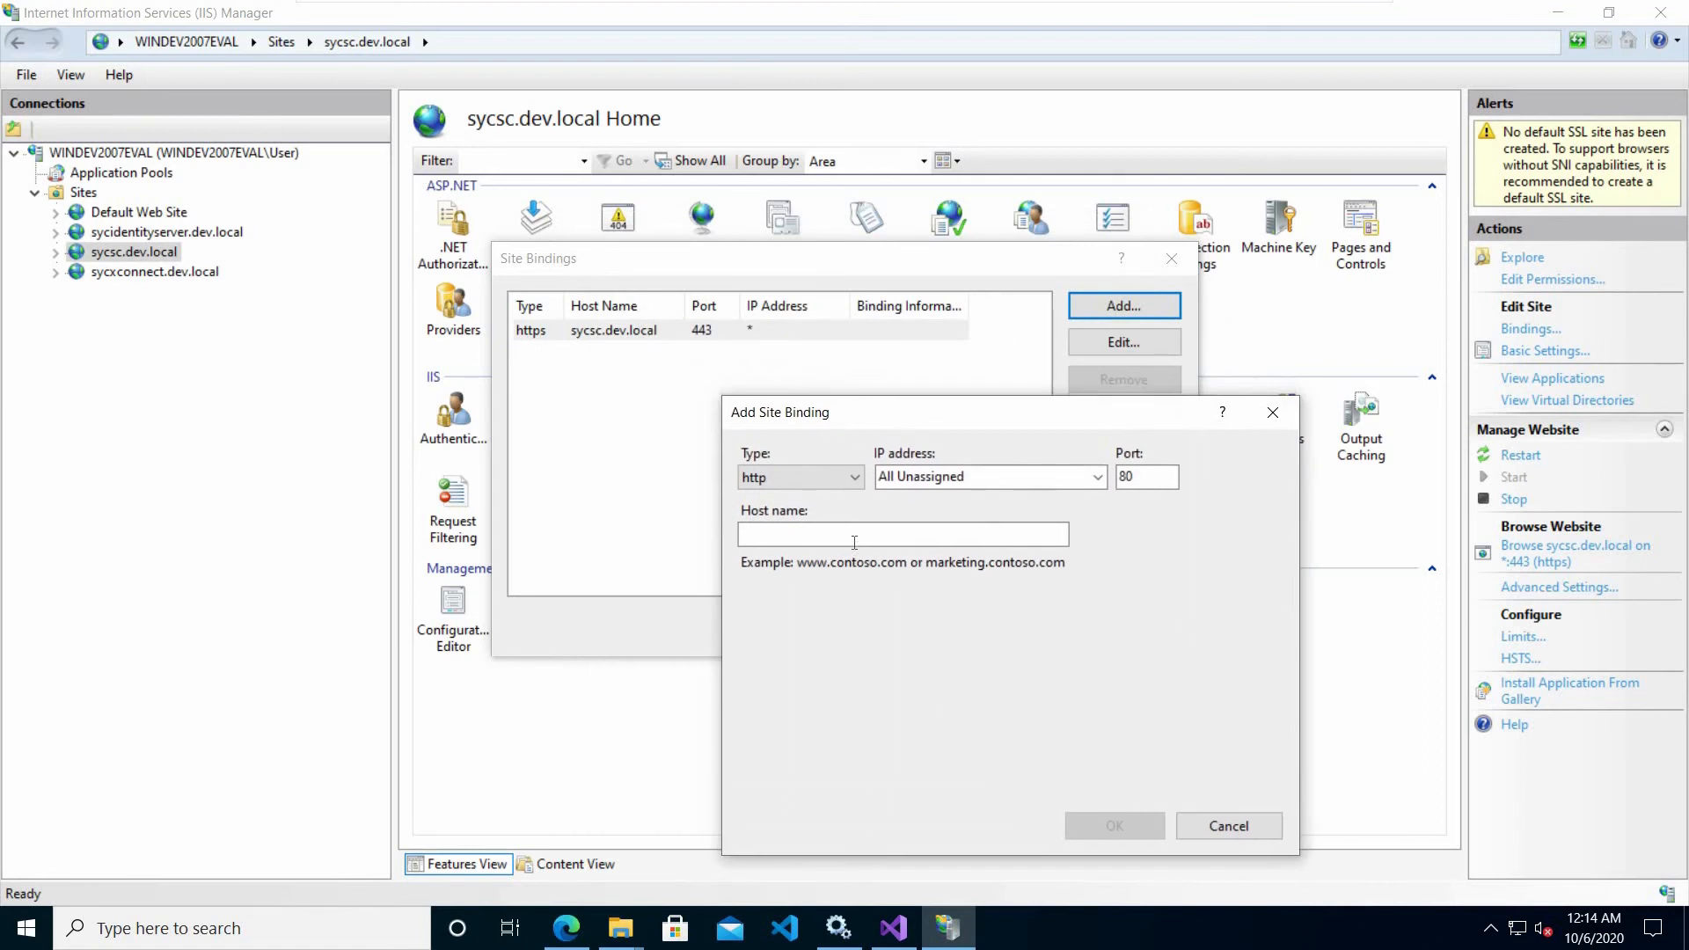
click(854, 535)
key(ctrl+v)
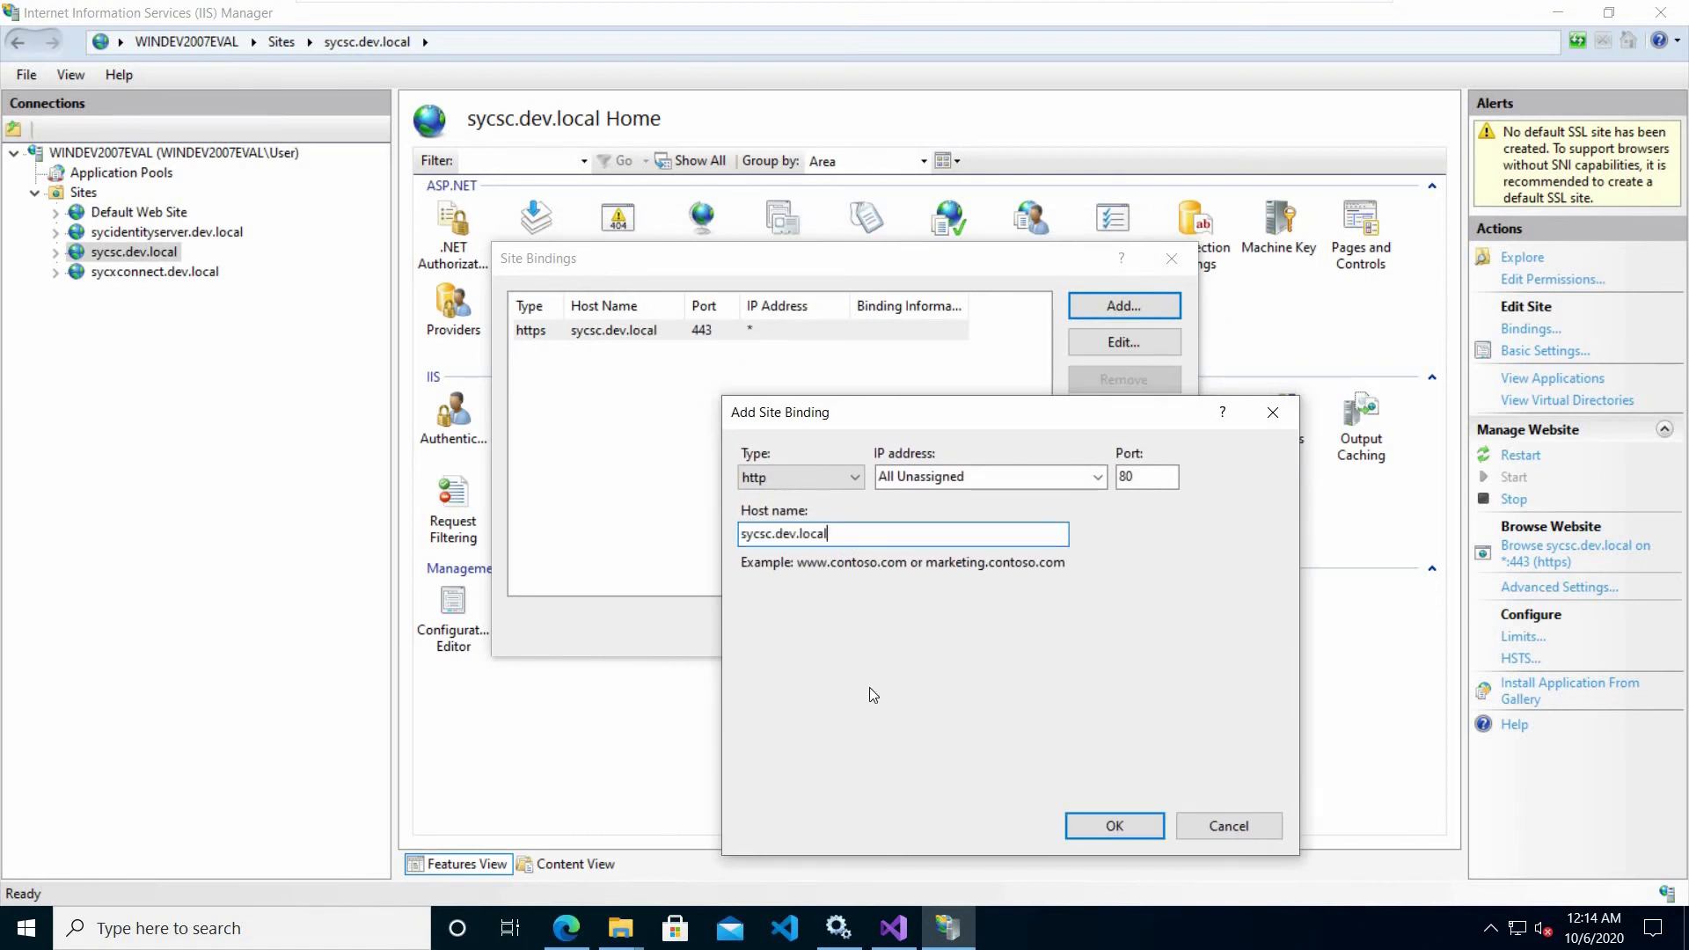
click(1094, 826)
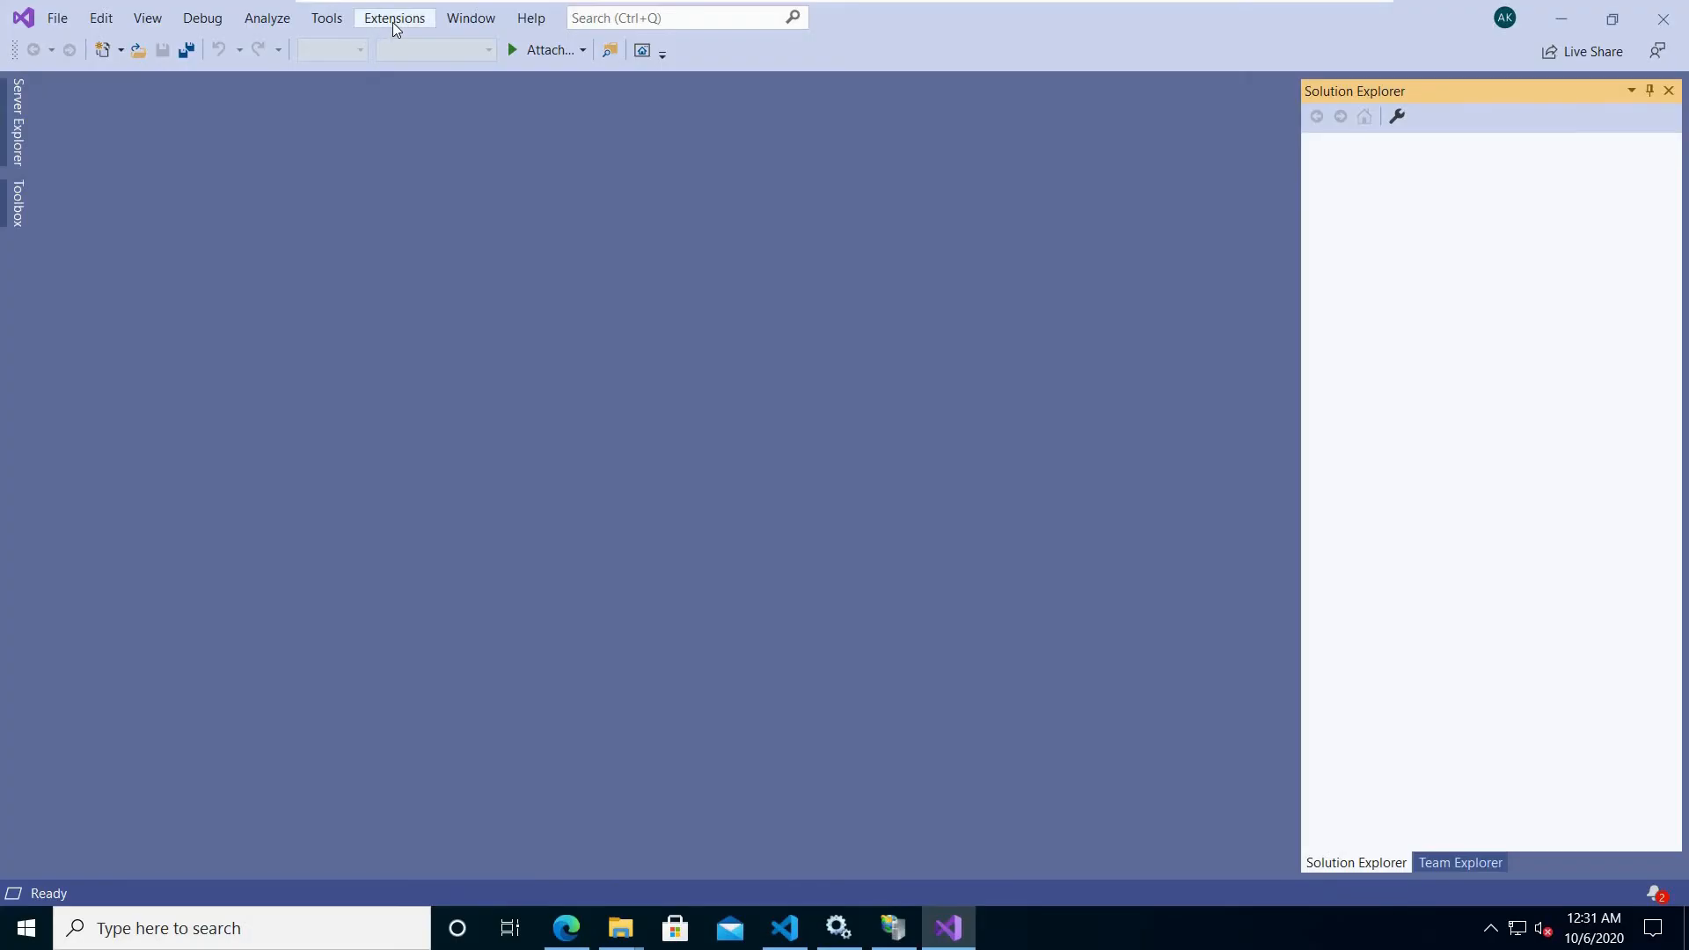
Step: Start a new Sitecore connection in Visual Studio with host name sycsc.dev.local:80, checking the site's http port in IIS Manager
click(394, 18)
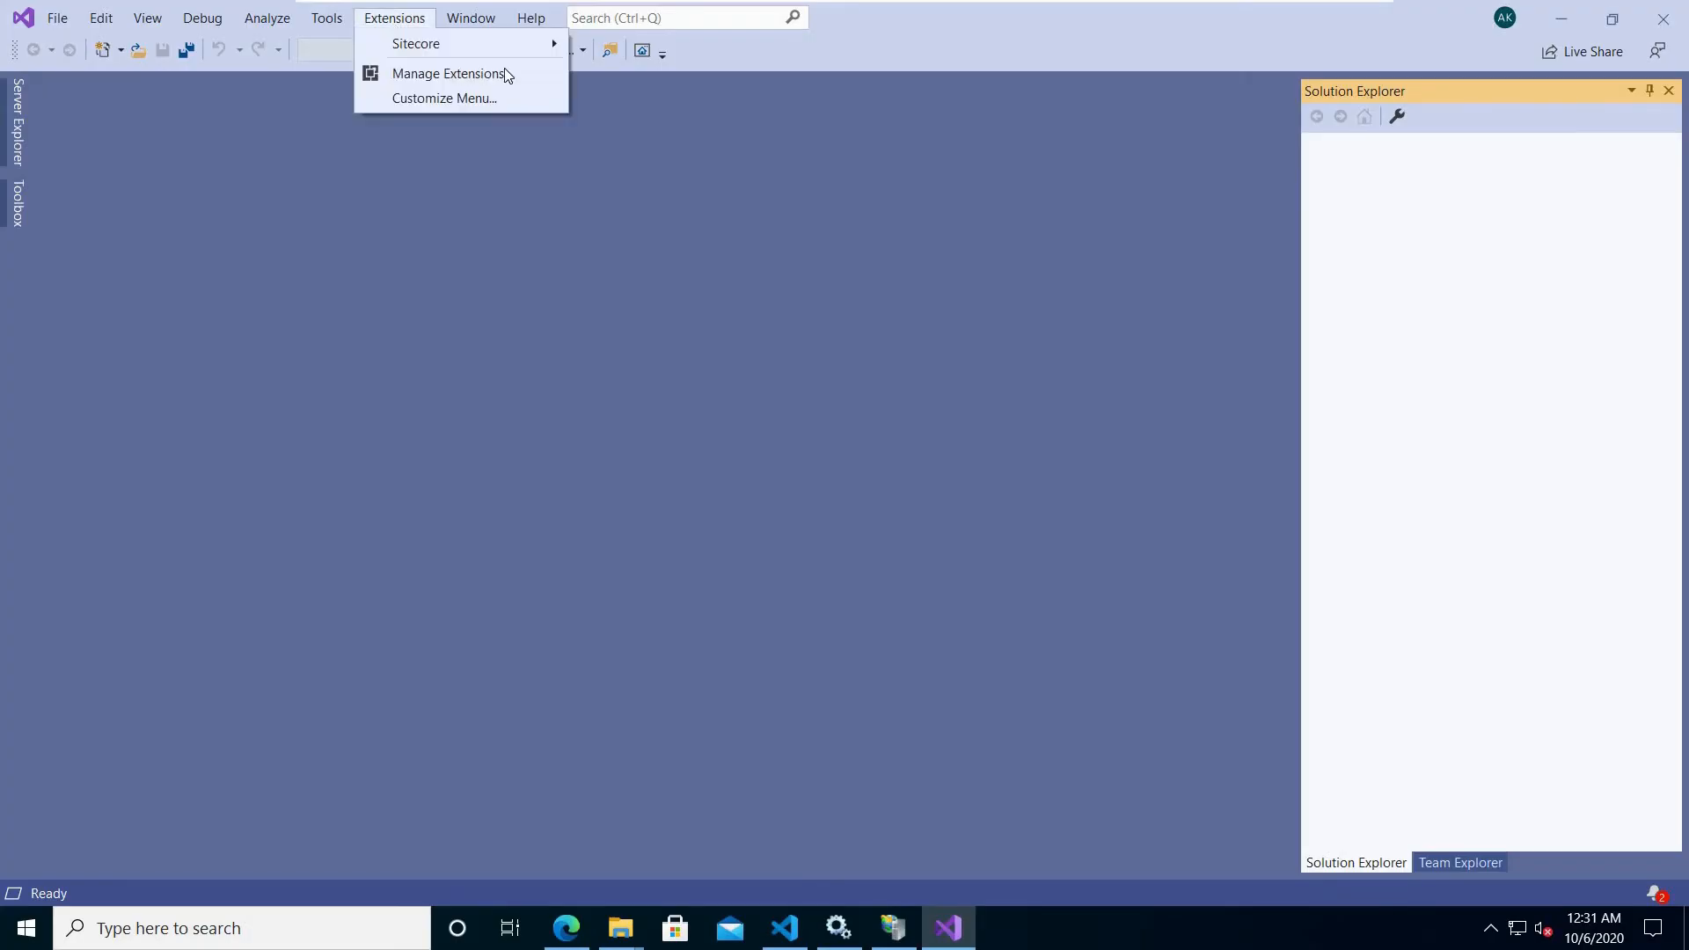
mouse_move(517, 44)
click(656, 45)
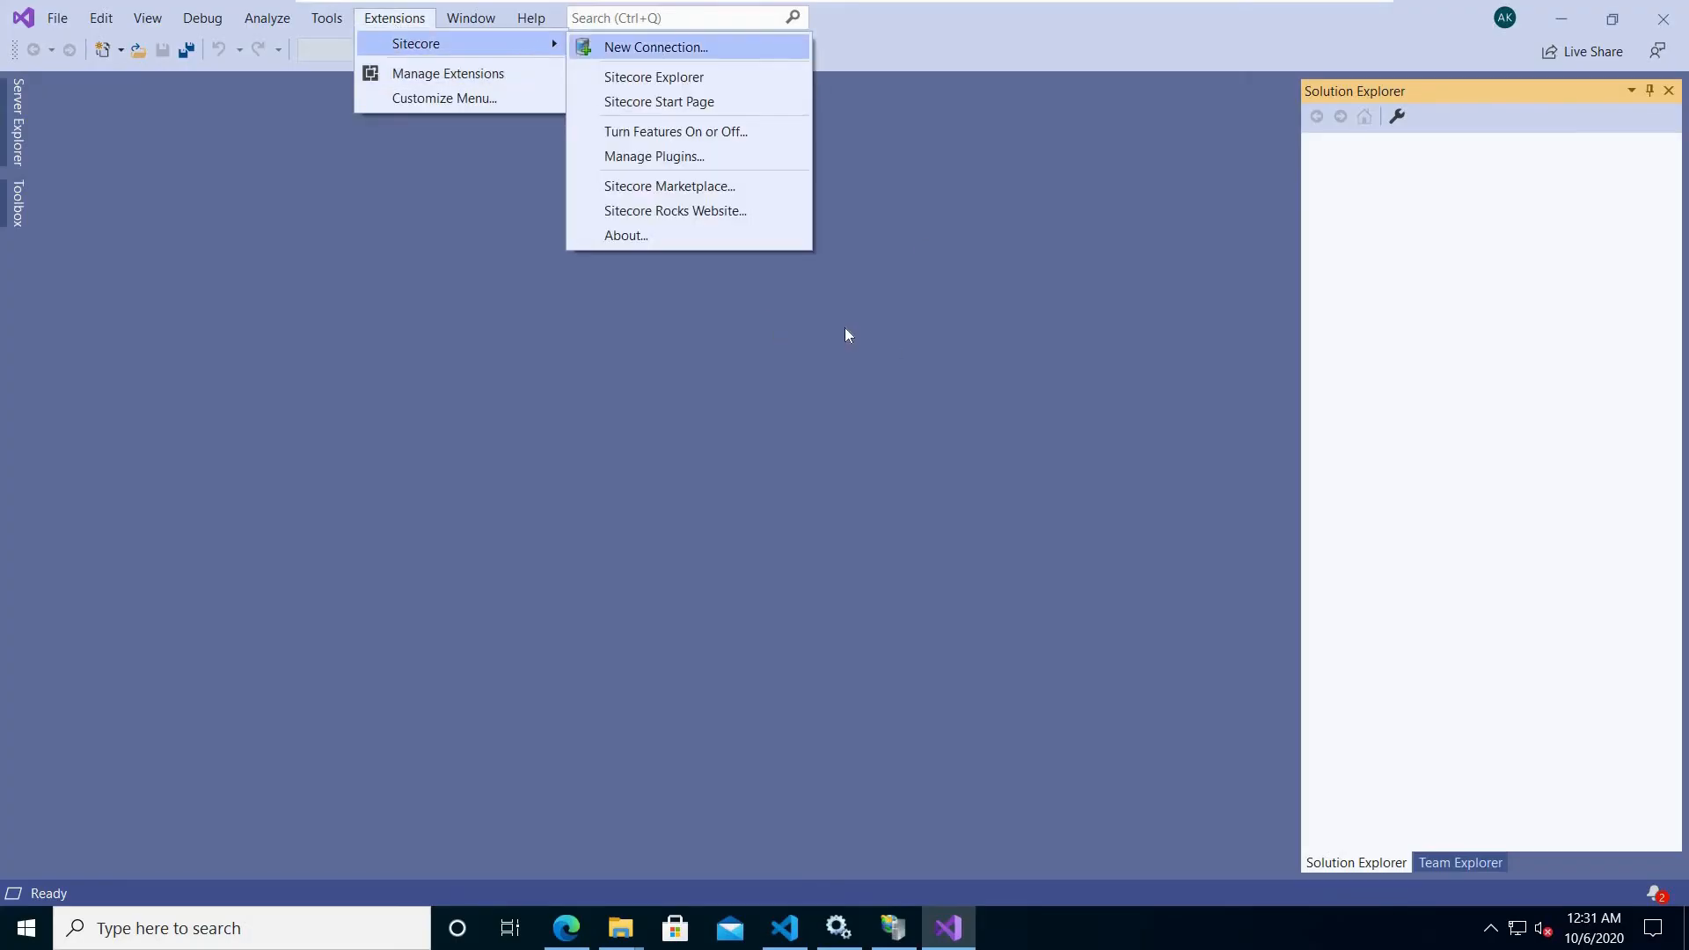
click(776, 349)
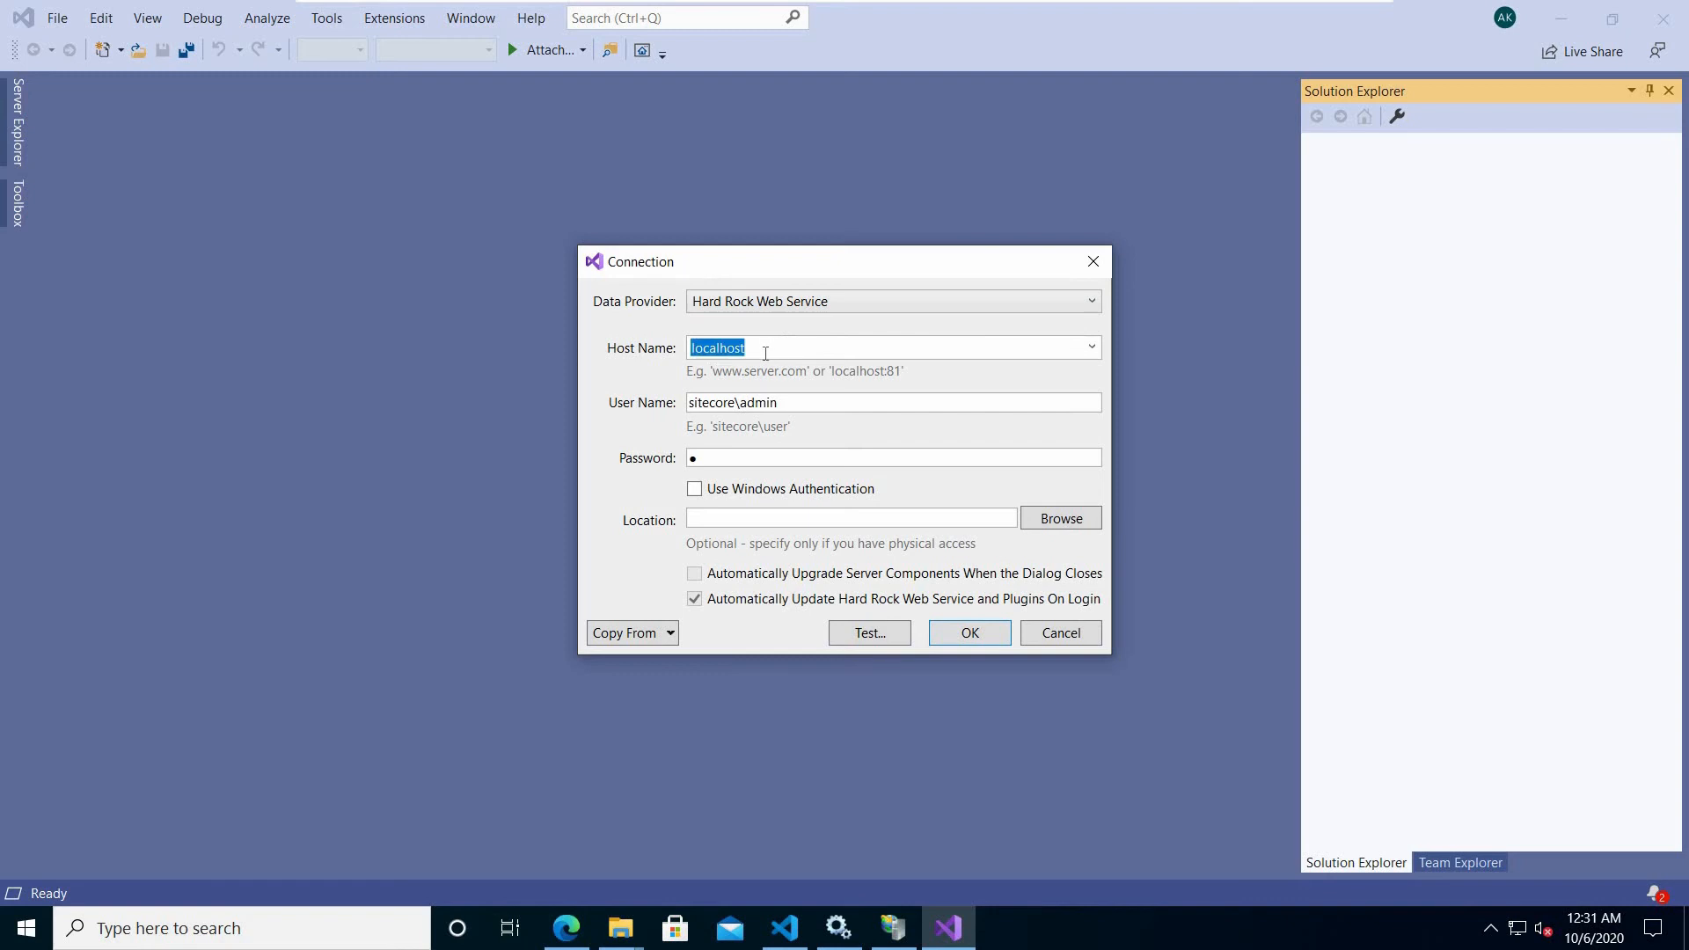
drag(765, 352, 613, 342)
key(ctrl+v)
click(888, 939)
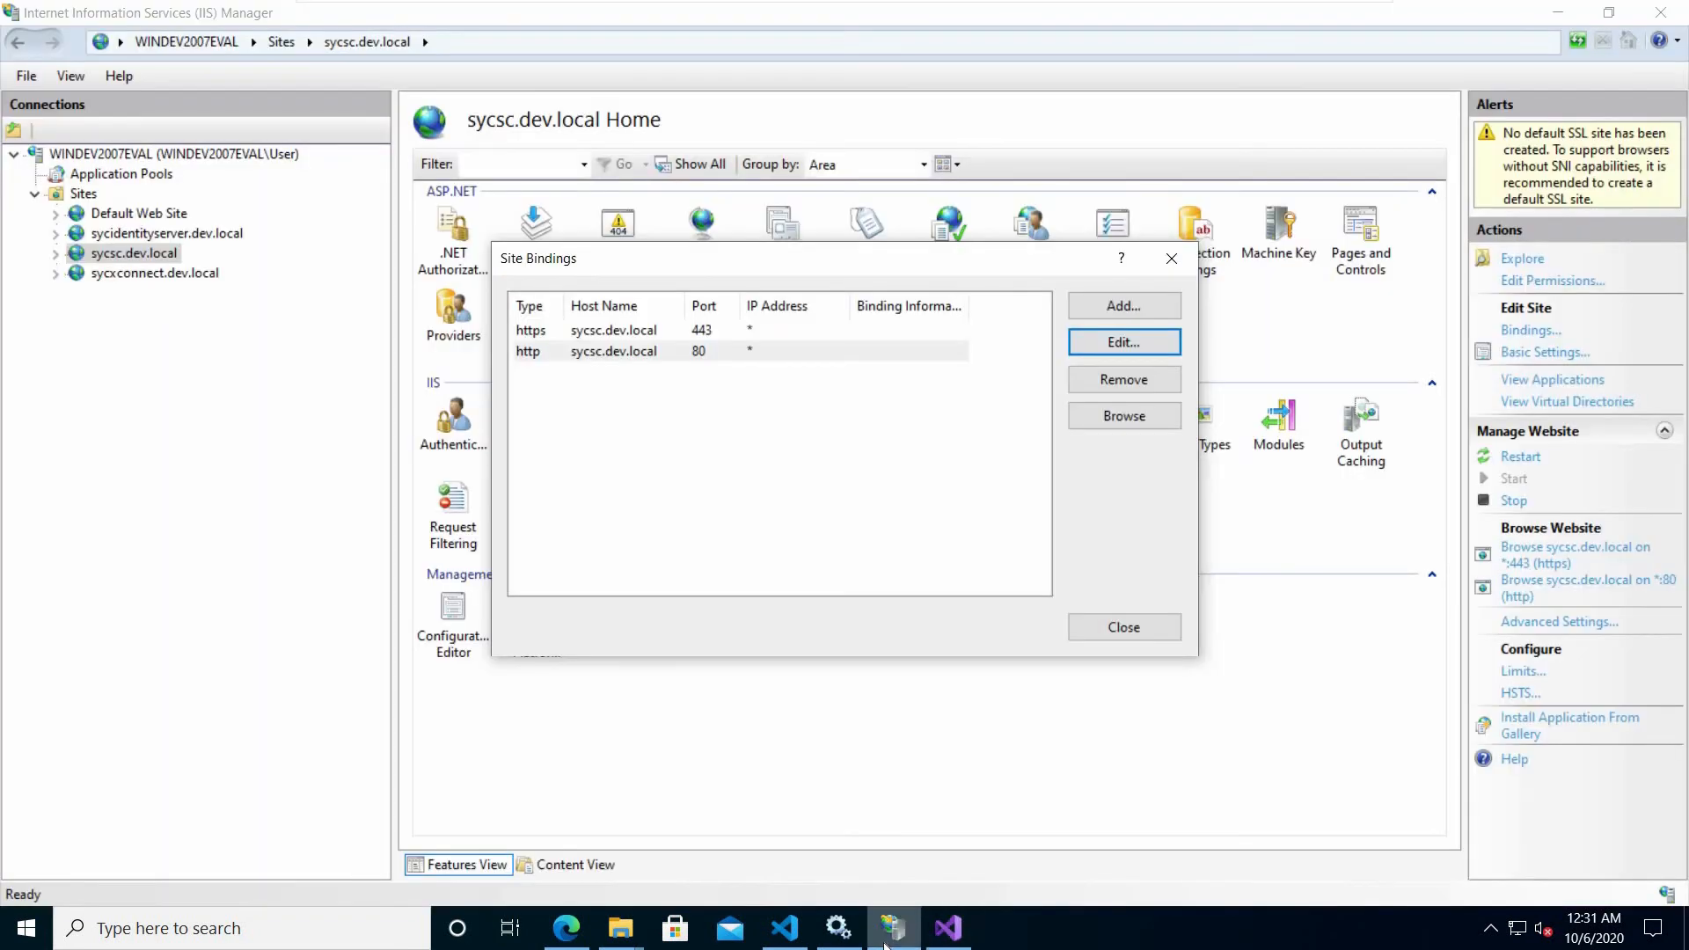
click(887, 947)
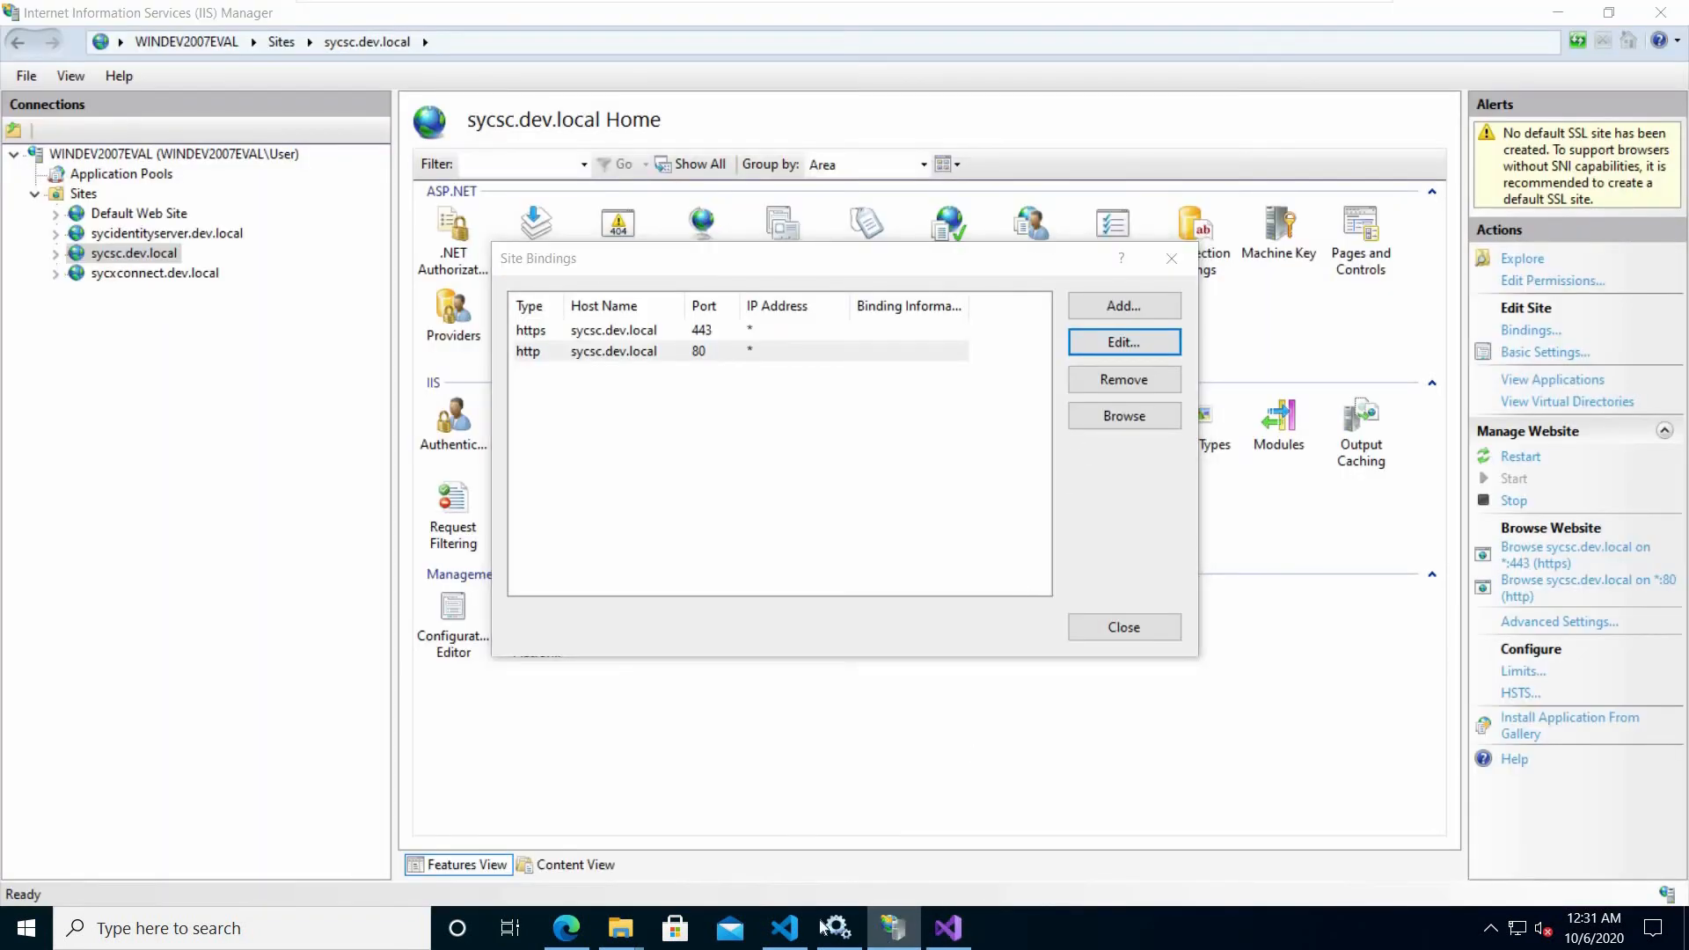
click(948, 928)
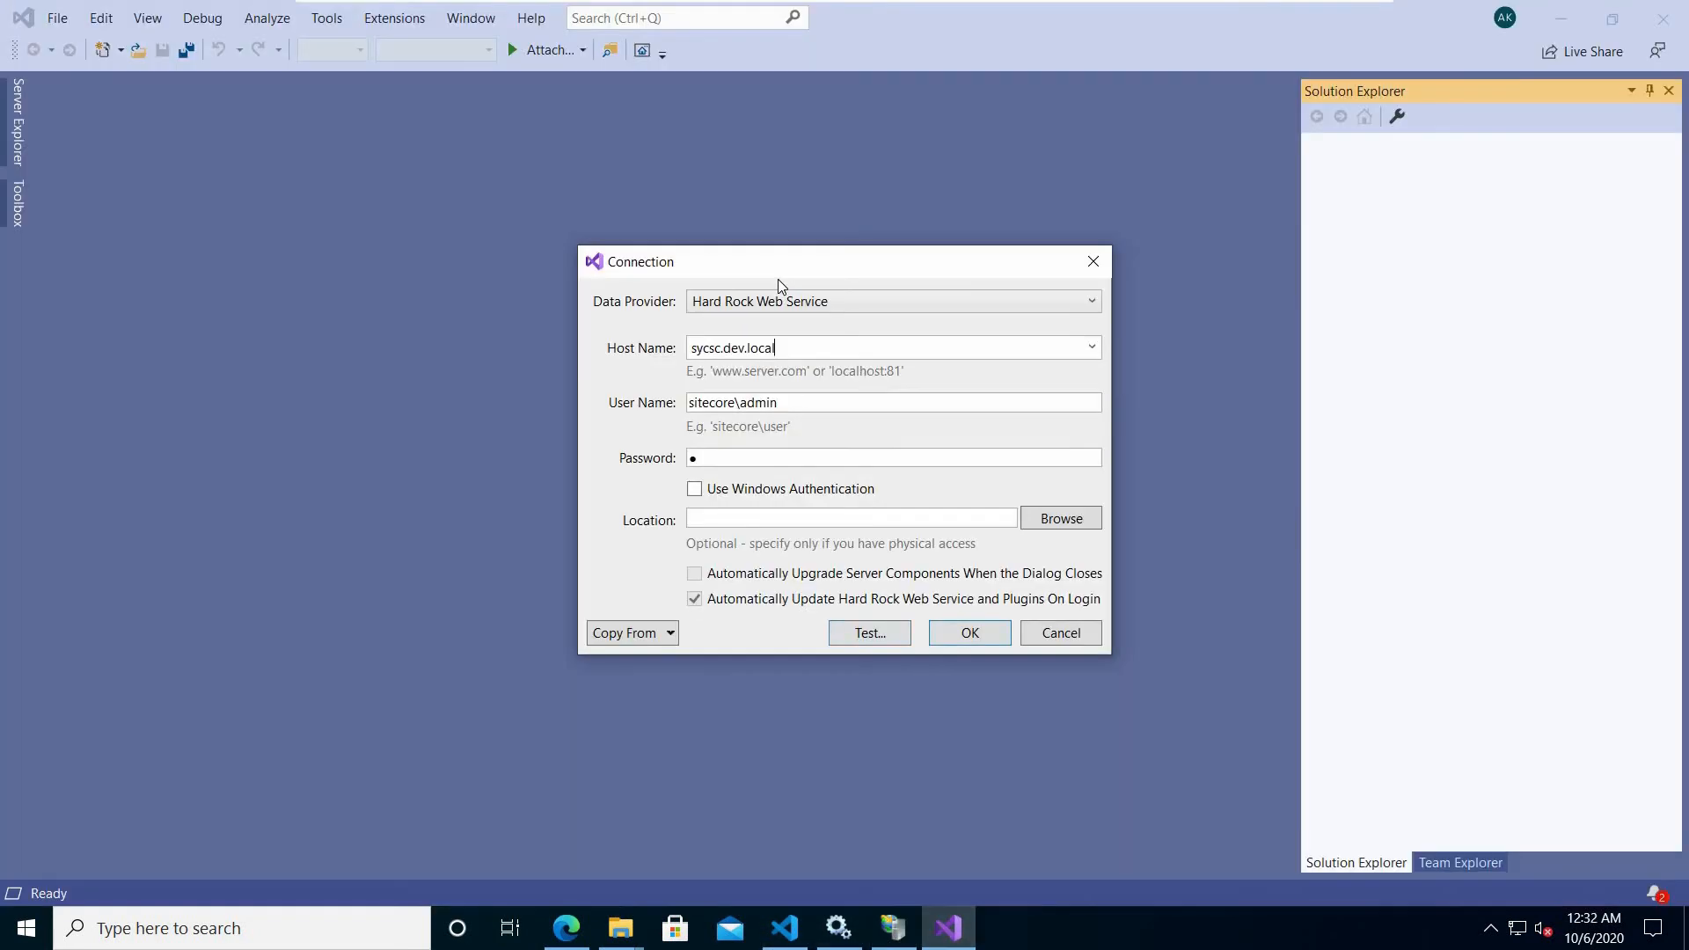
text(:80)
Step: Enter the account password for the connection and set its location to C:\inetpub\wwwroot\sycsc.dev.local
drag(711, 455, 607, 453)
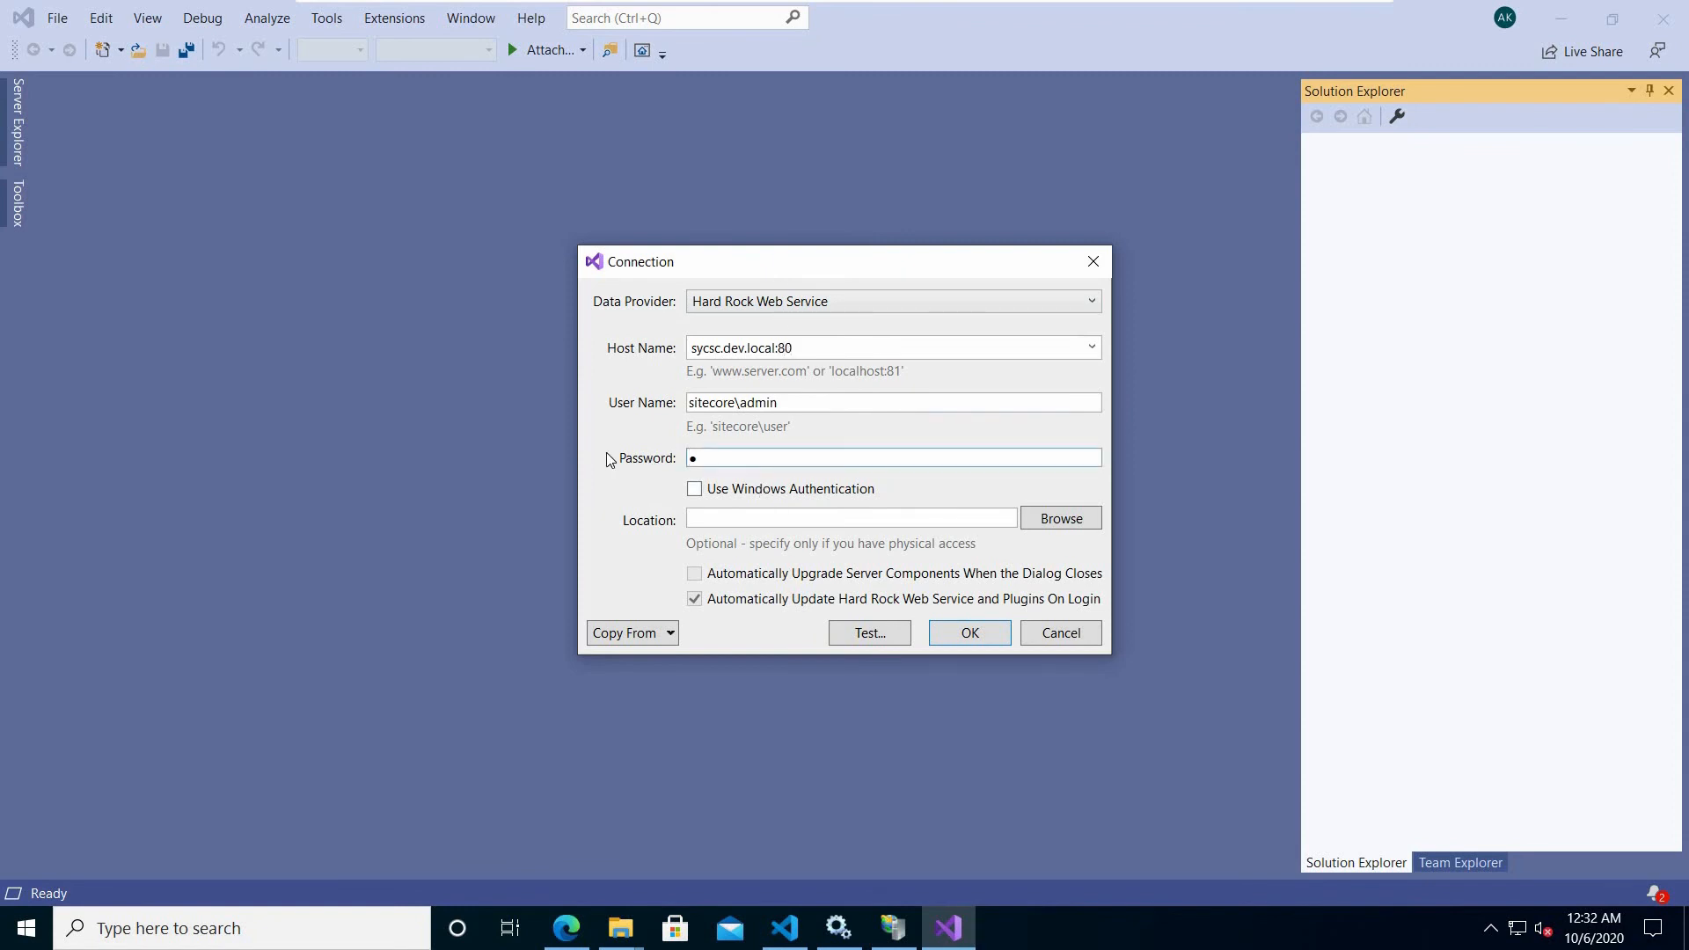
text(b)
click(1053, 519)
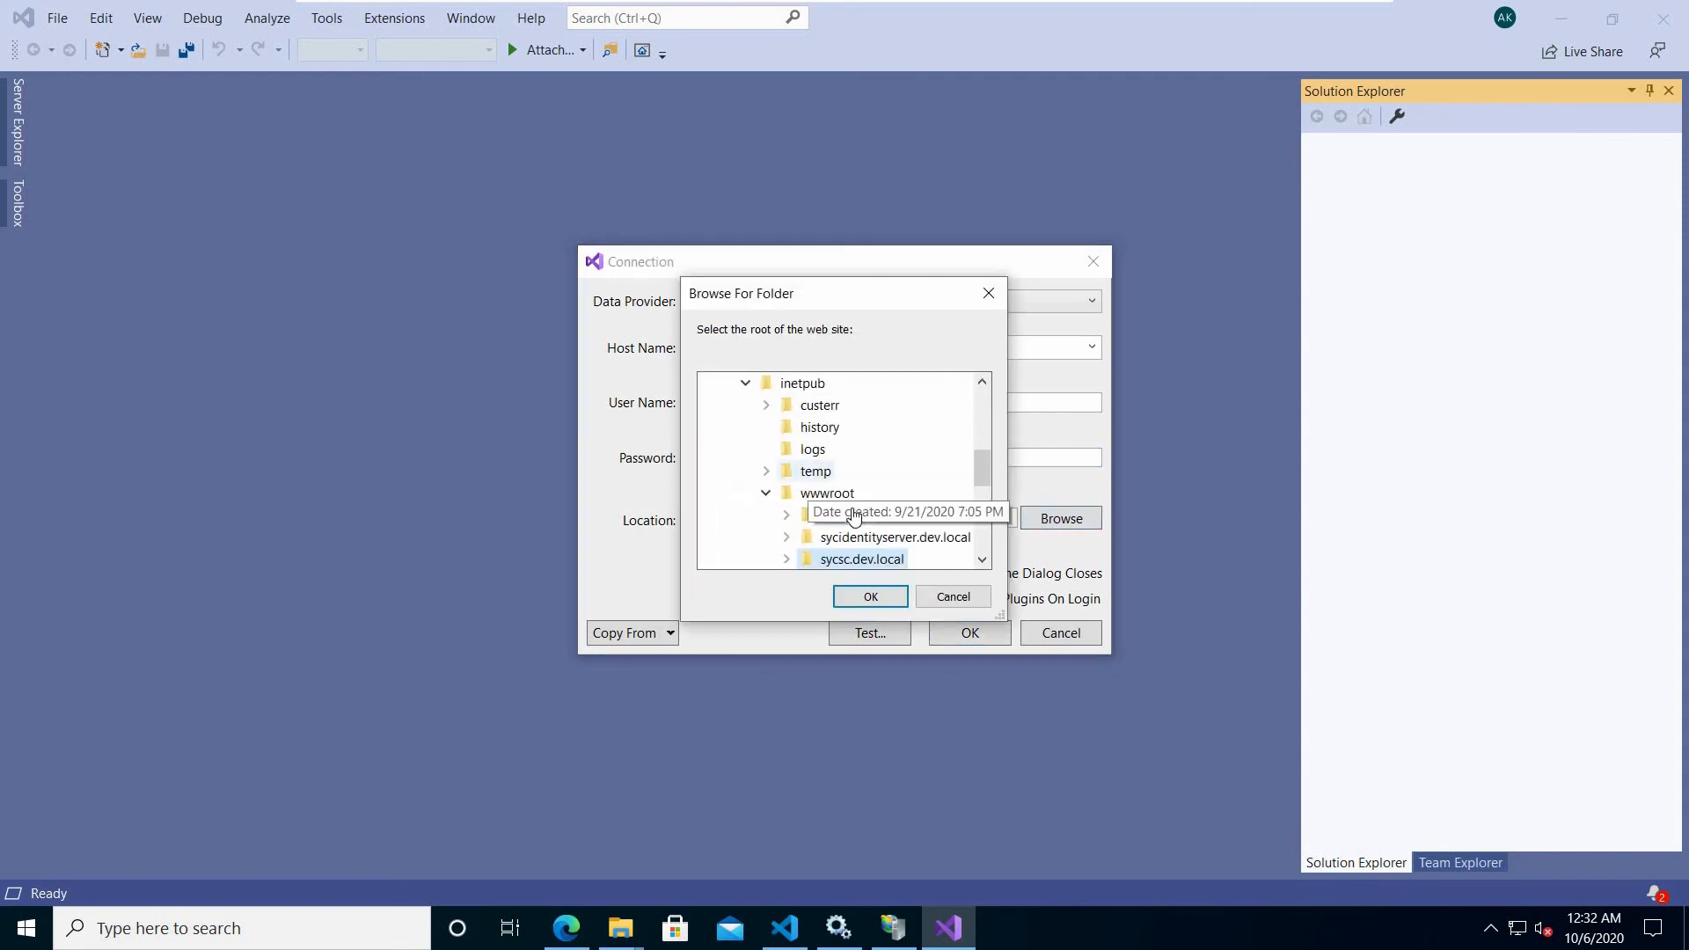
click(853, 496)
click(868, 595)
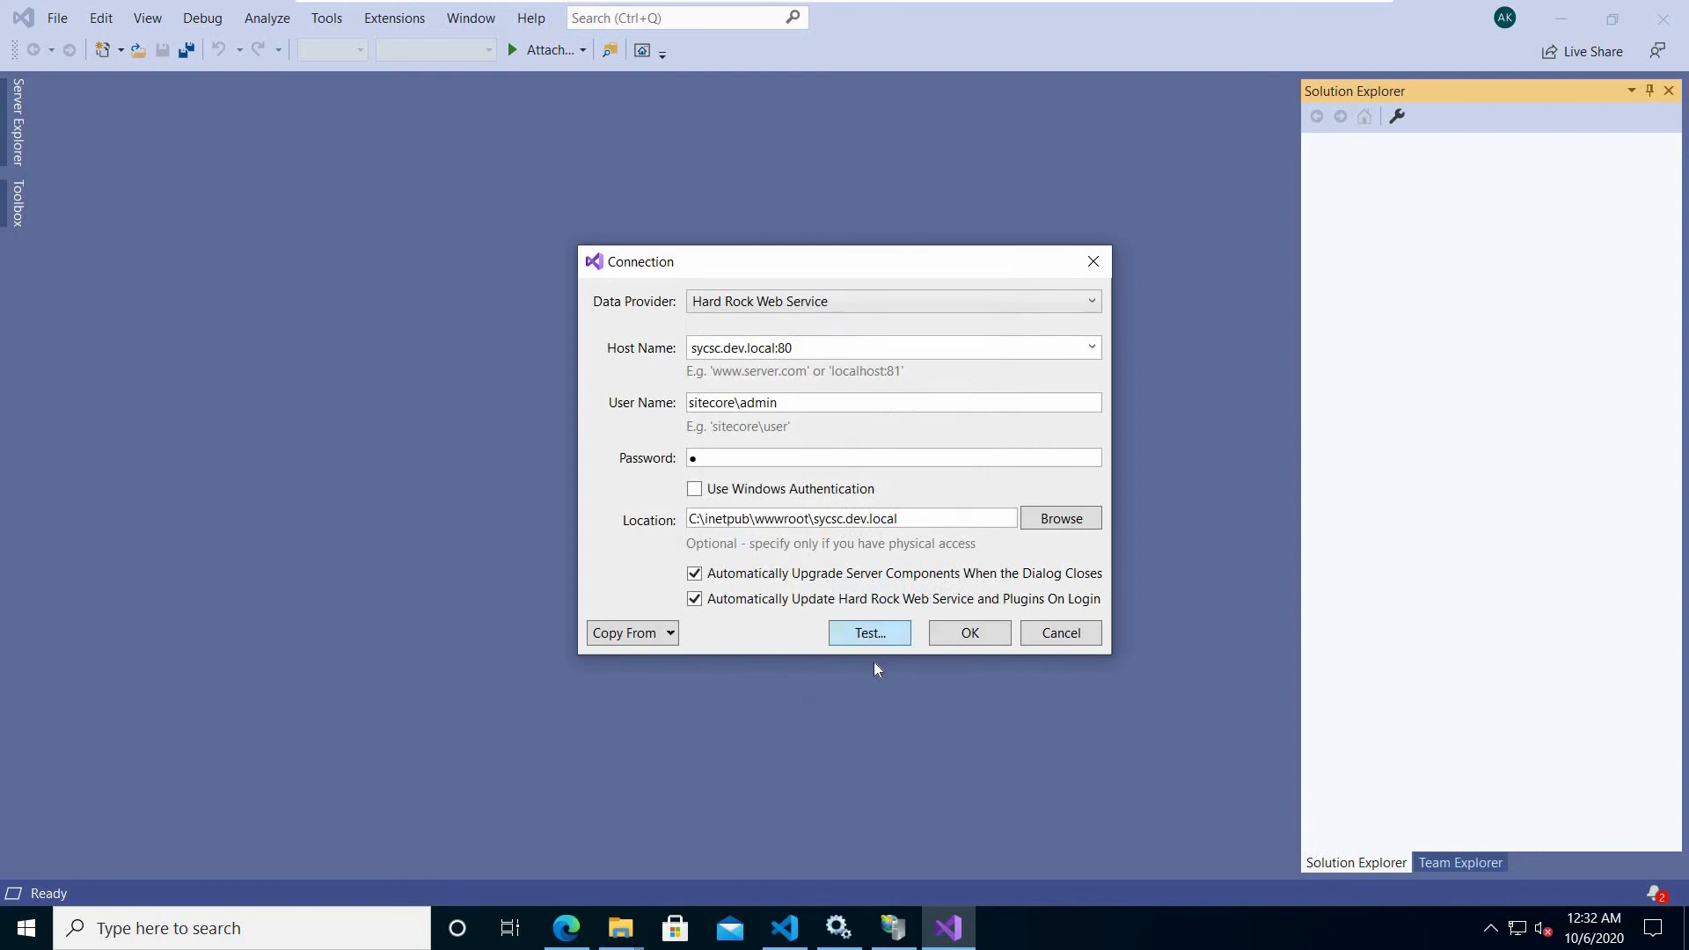
Step: Test the sycsc.dev.local:80 connection and save it
click(884, 633)
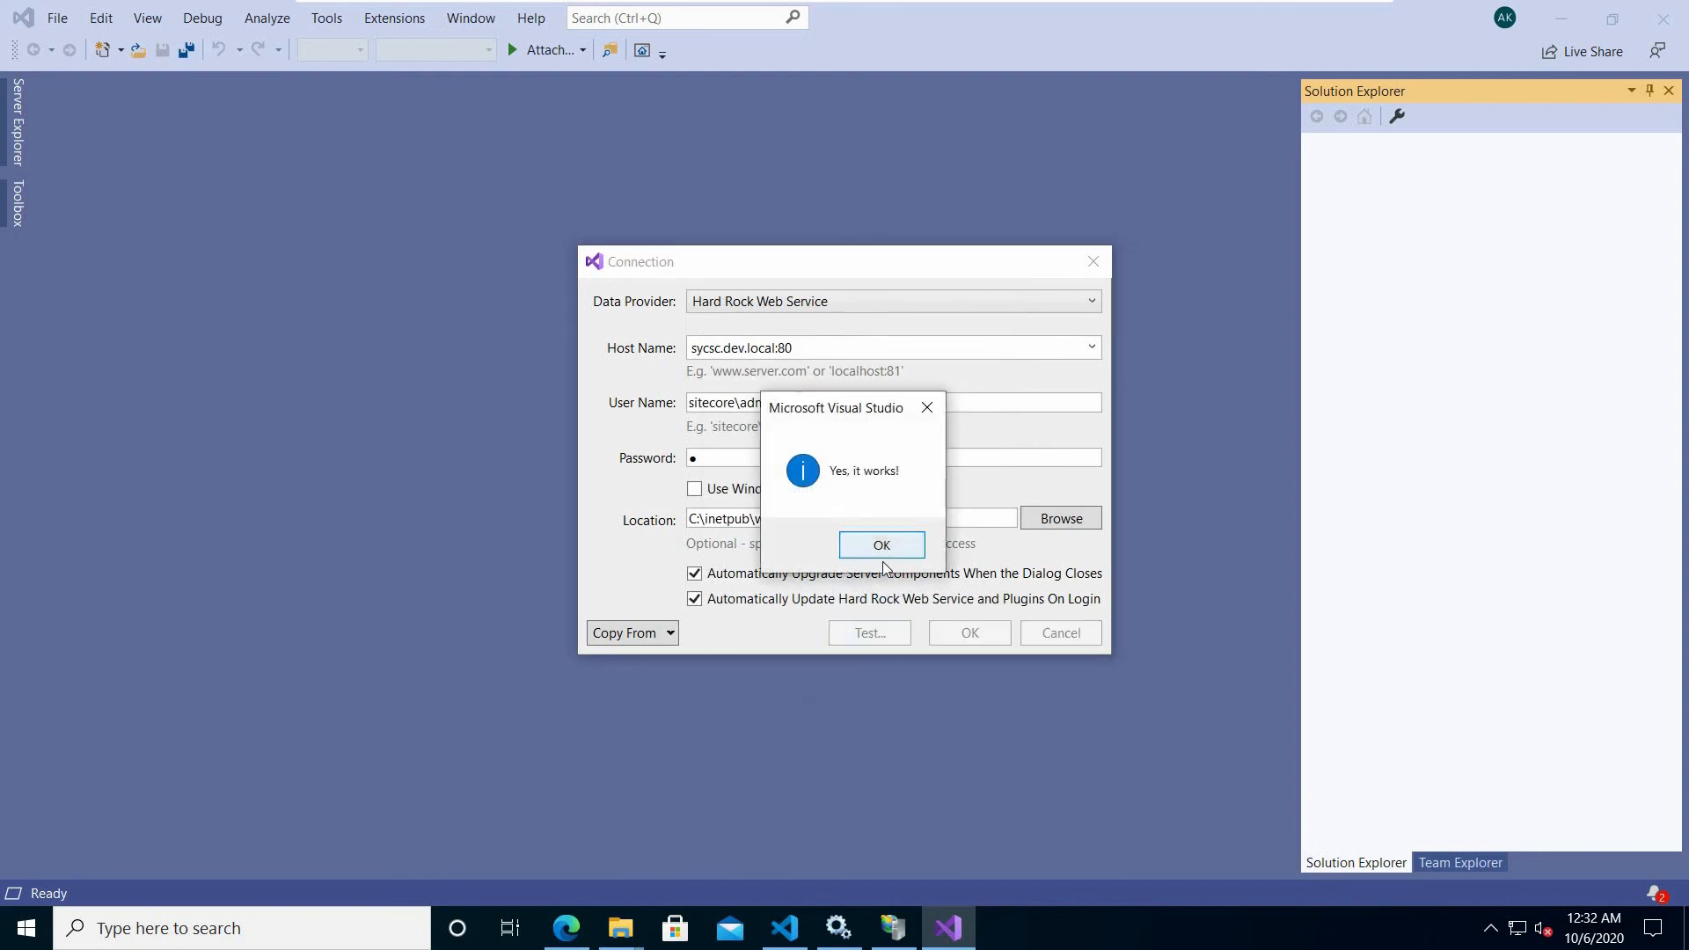
click(883, 546)
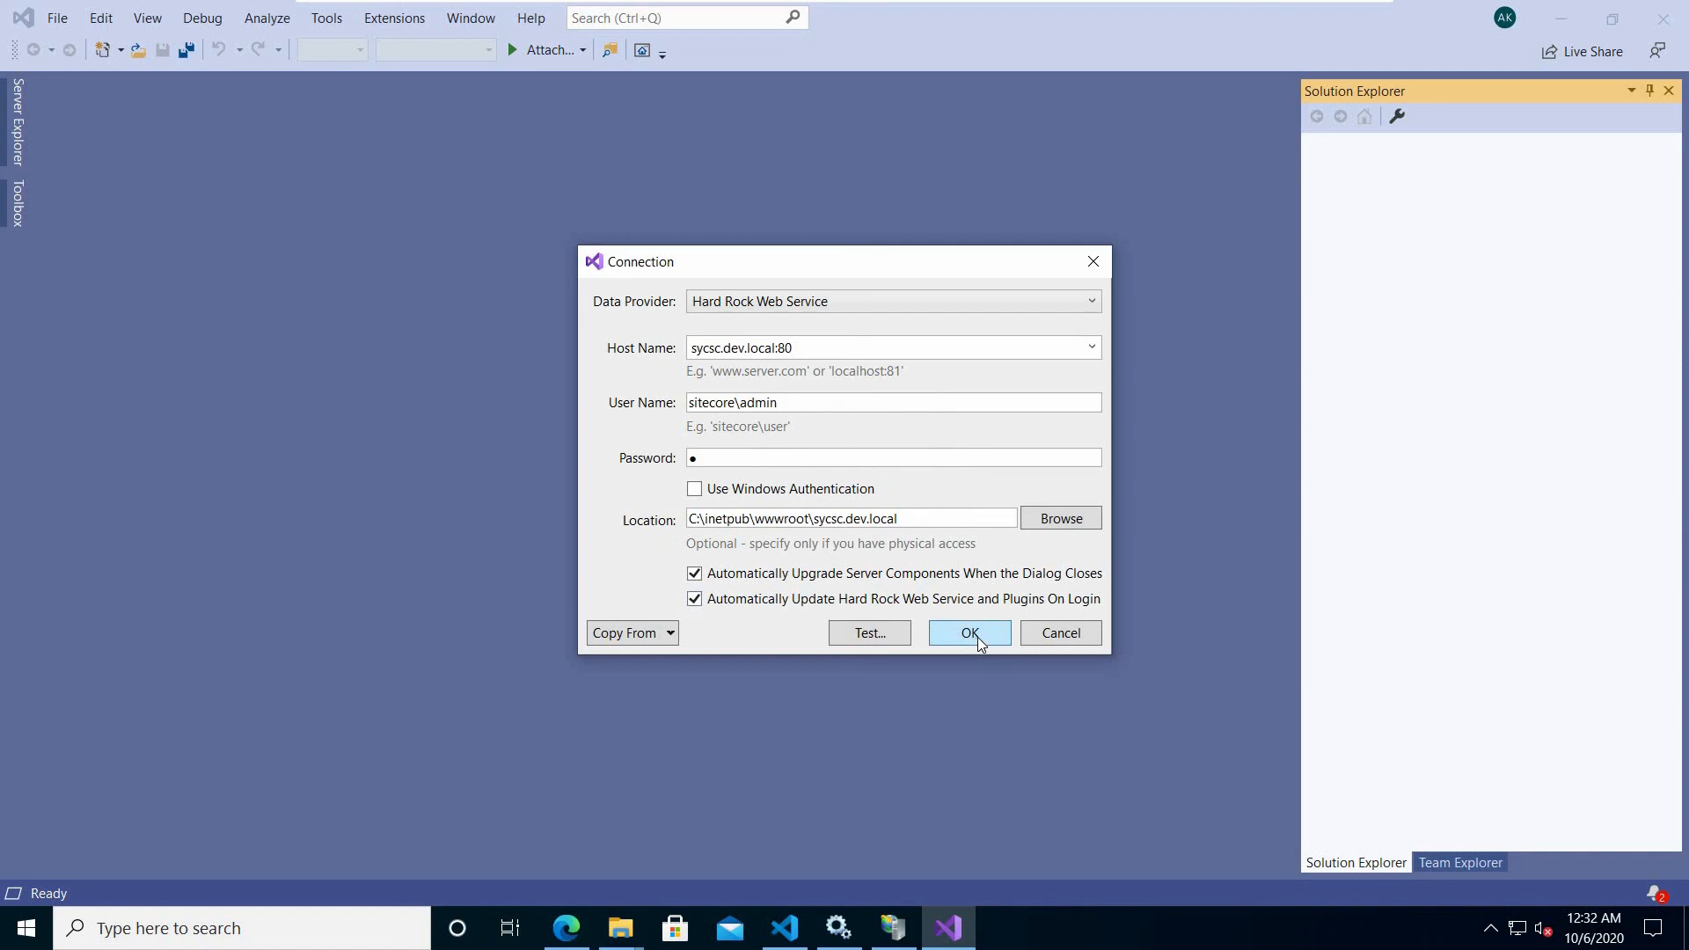
click(977, 635)
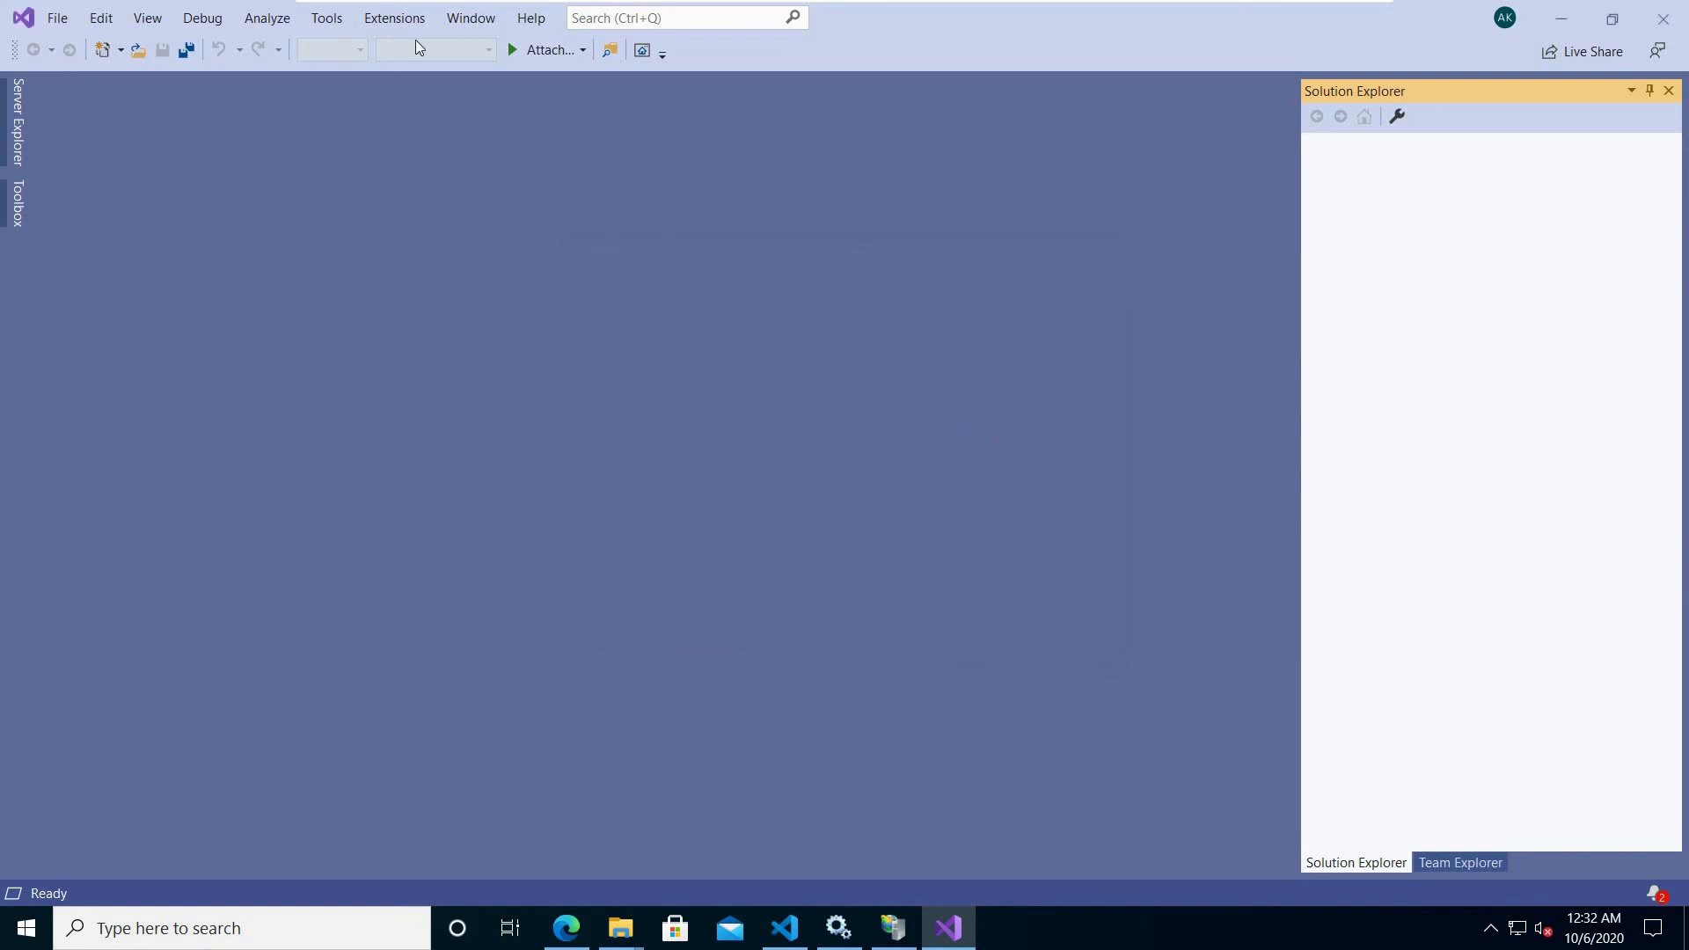
Step: Open Sitecore Explorer and expand the sycsc.dev.local:80 connection down to the contents of its web database
click(318, 17)
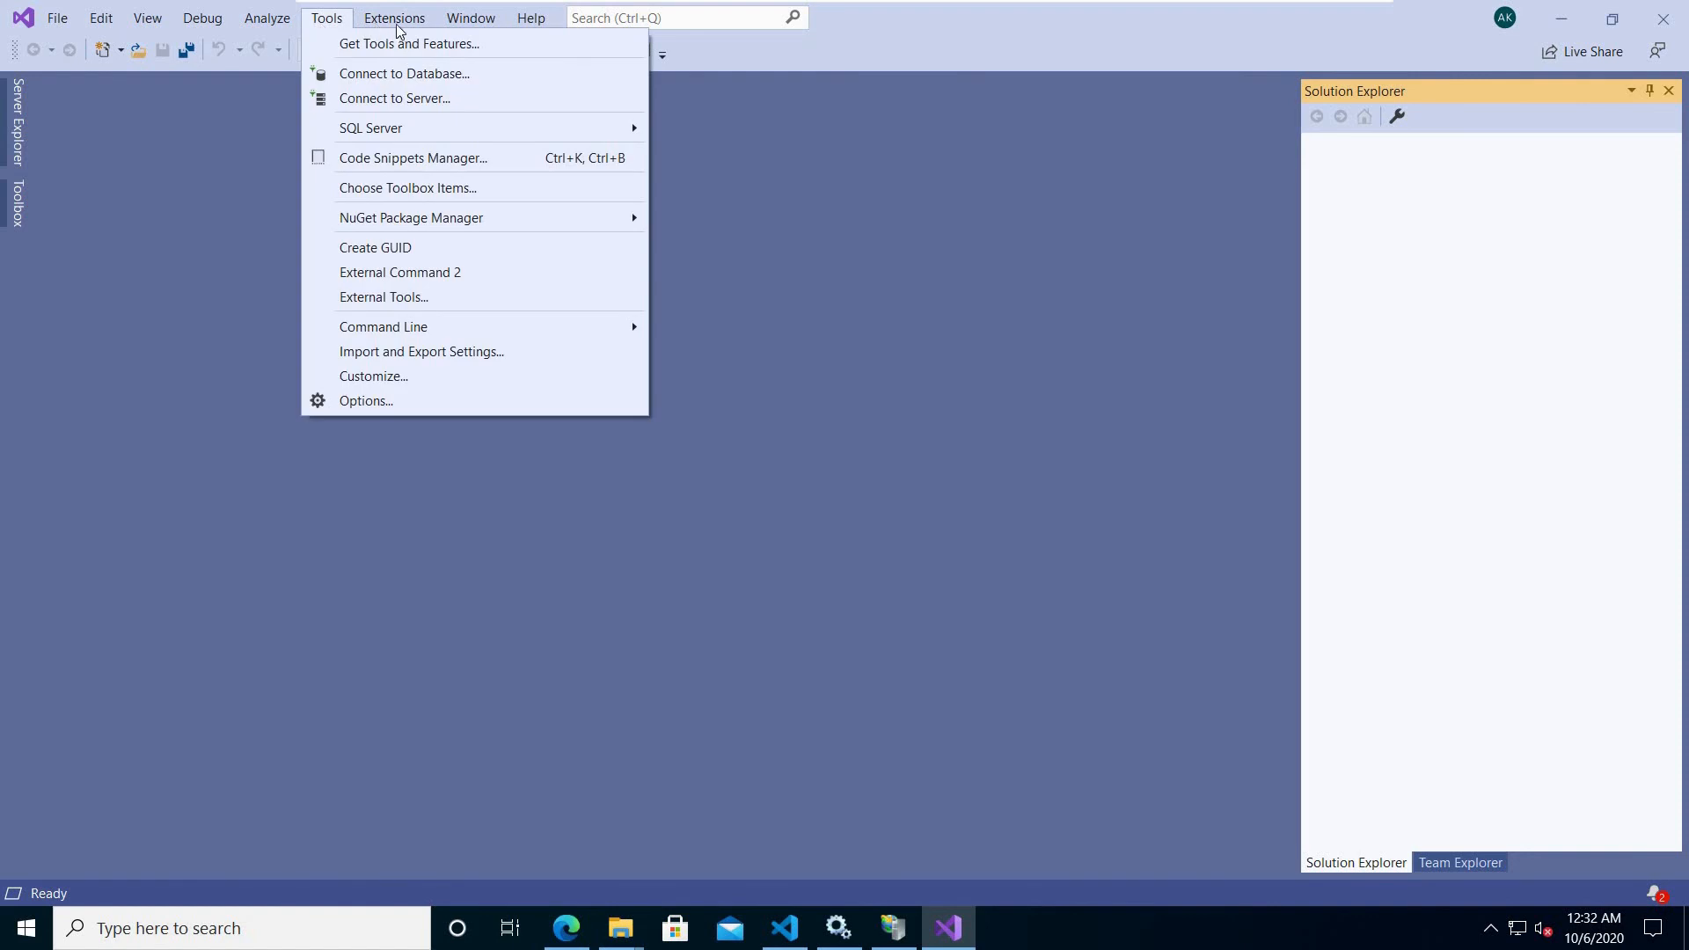
mouse_move(397, 31)
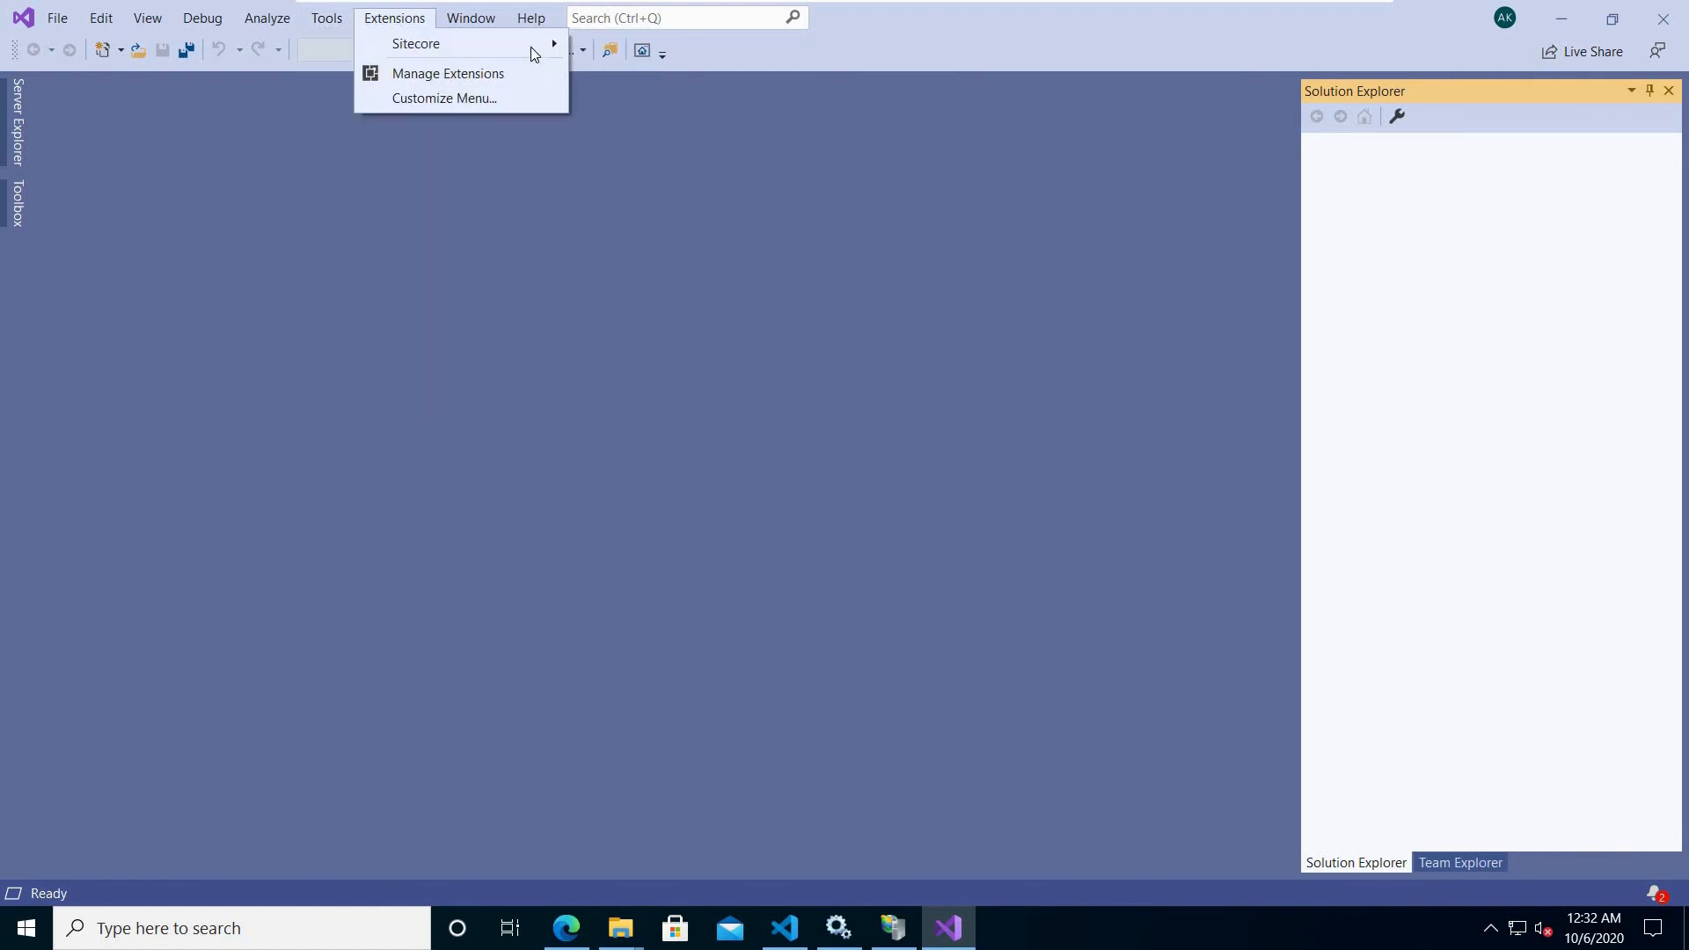
mouse_move(546, 44)
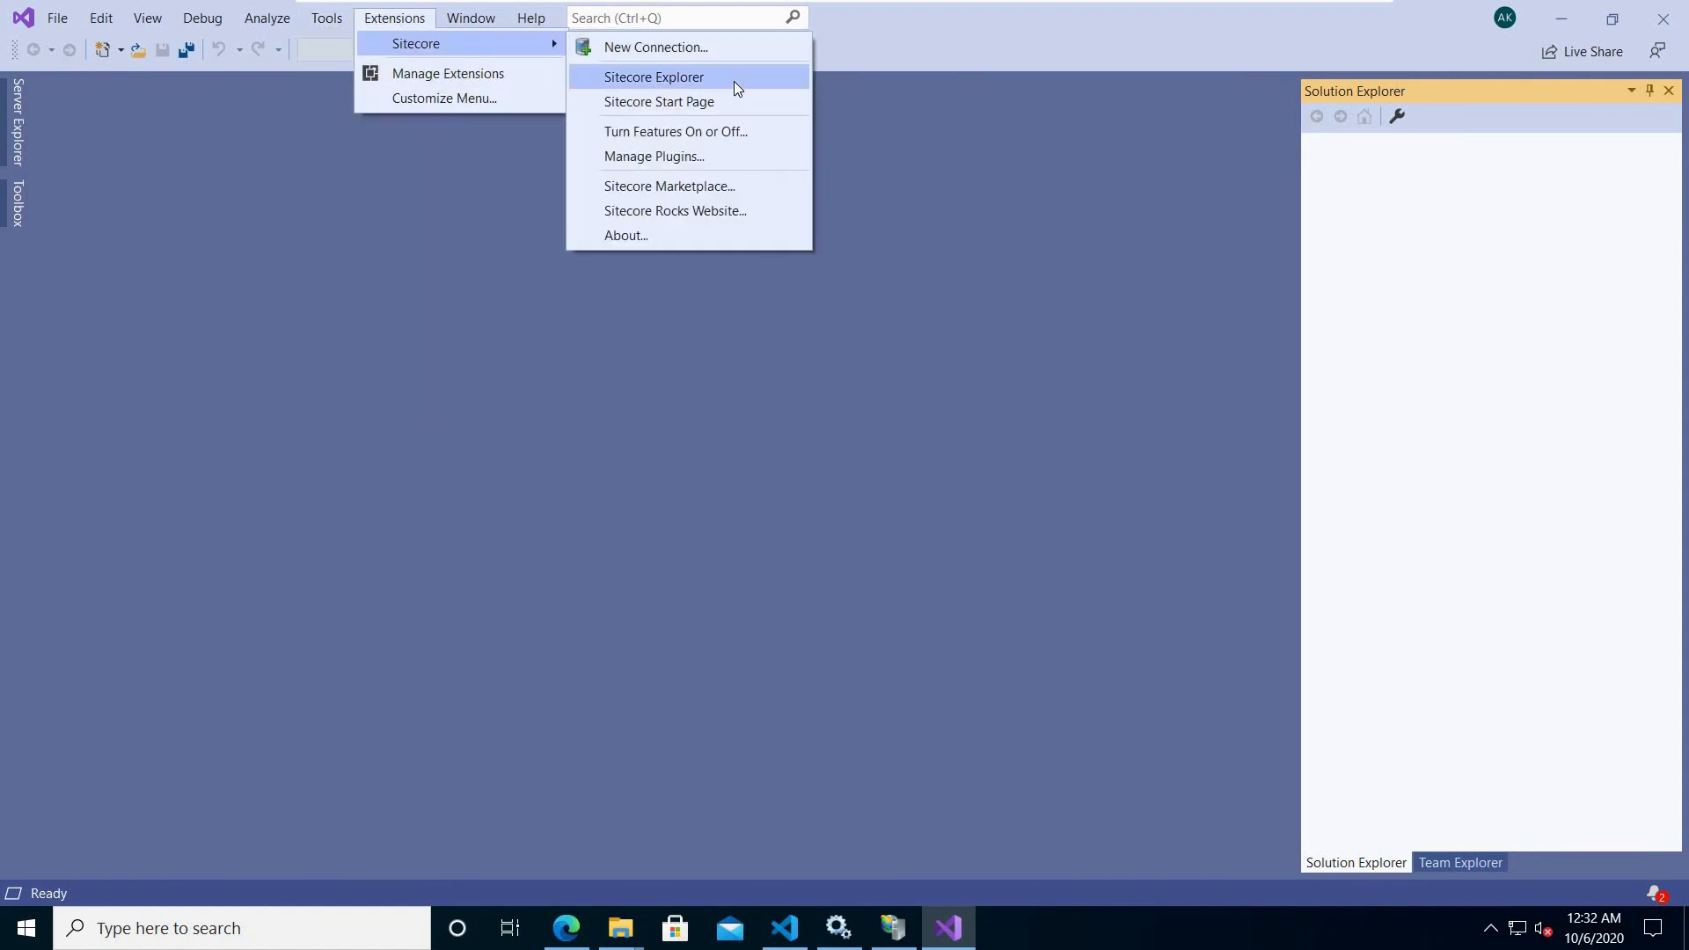
click(734, 81)
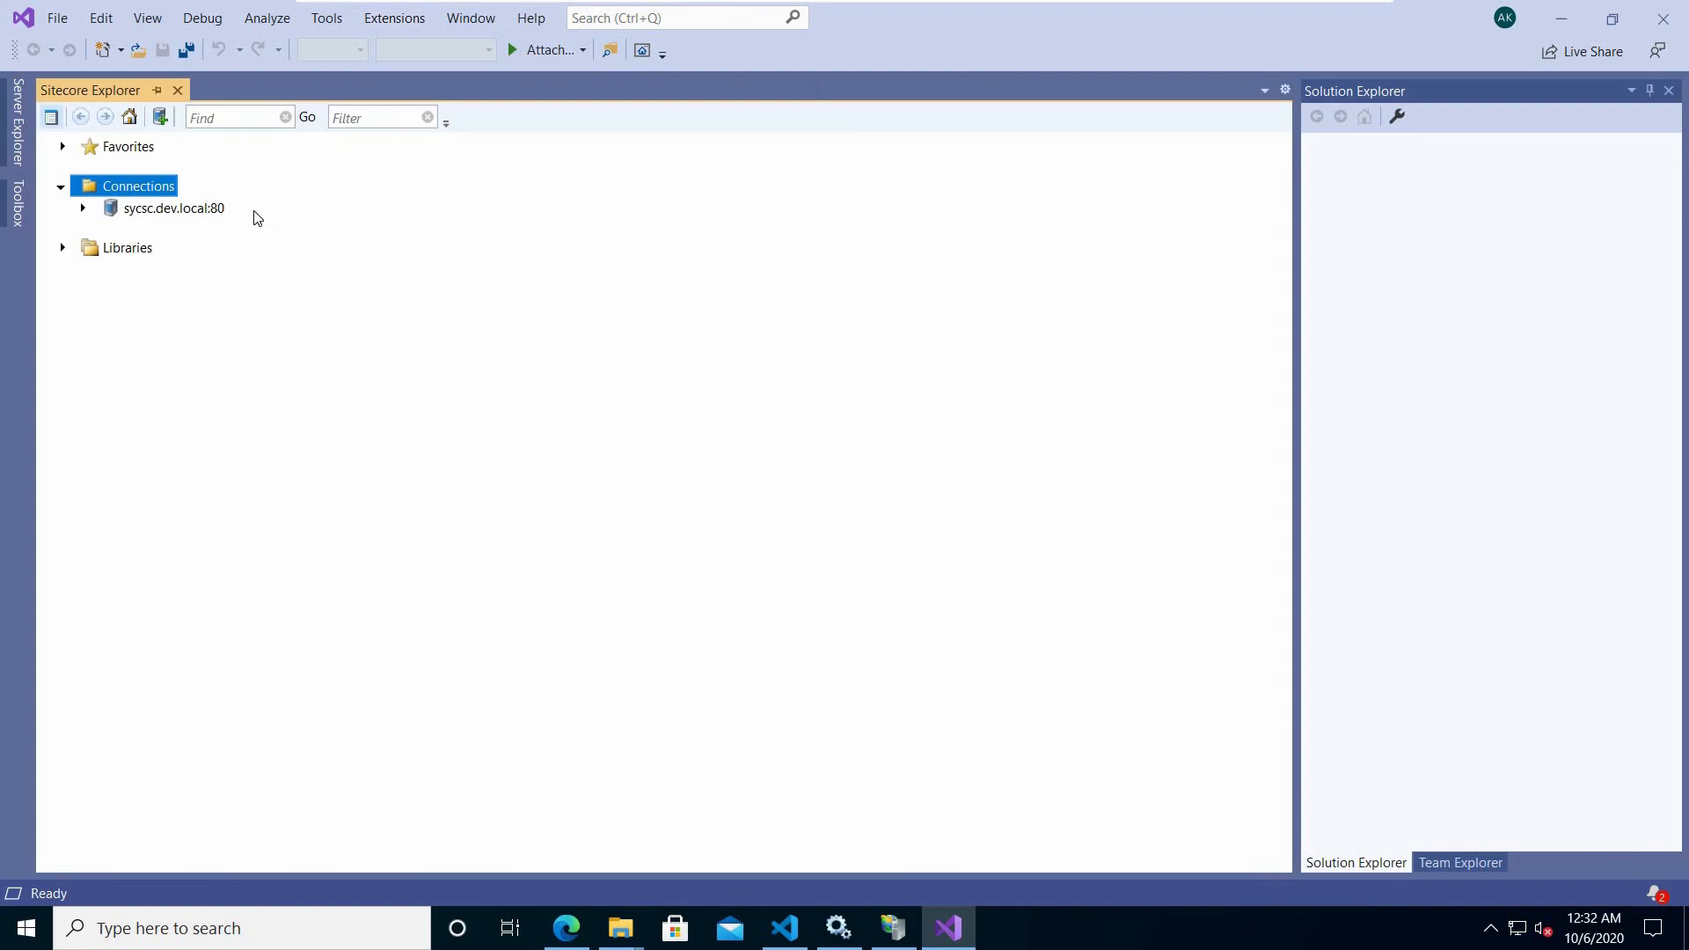
click(83, 208)
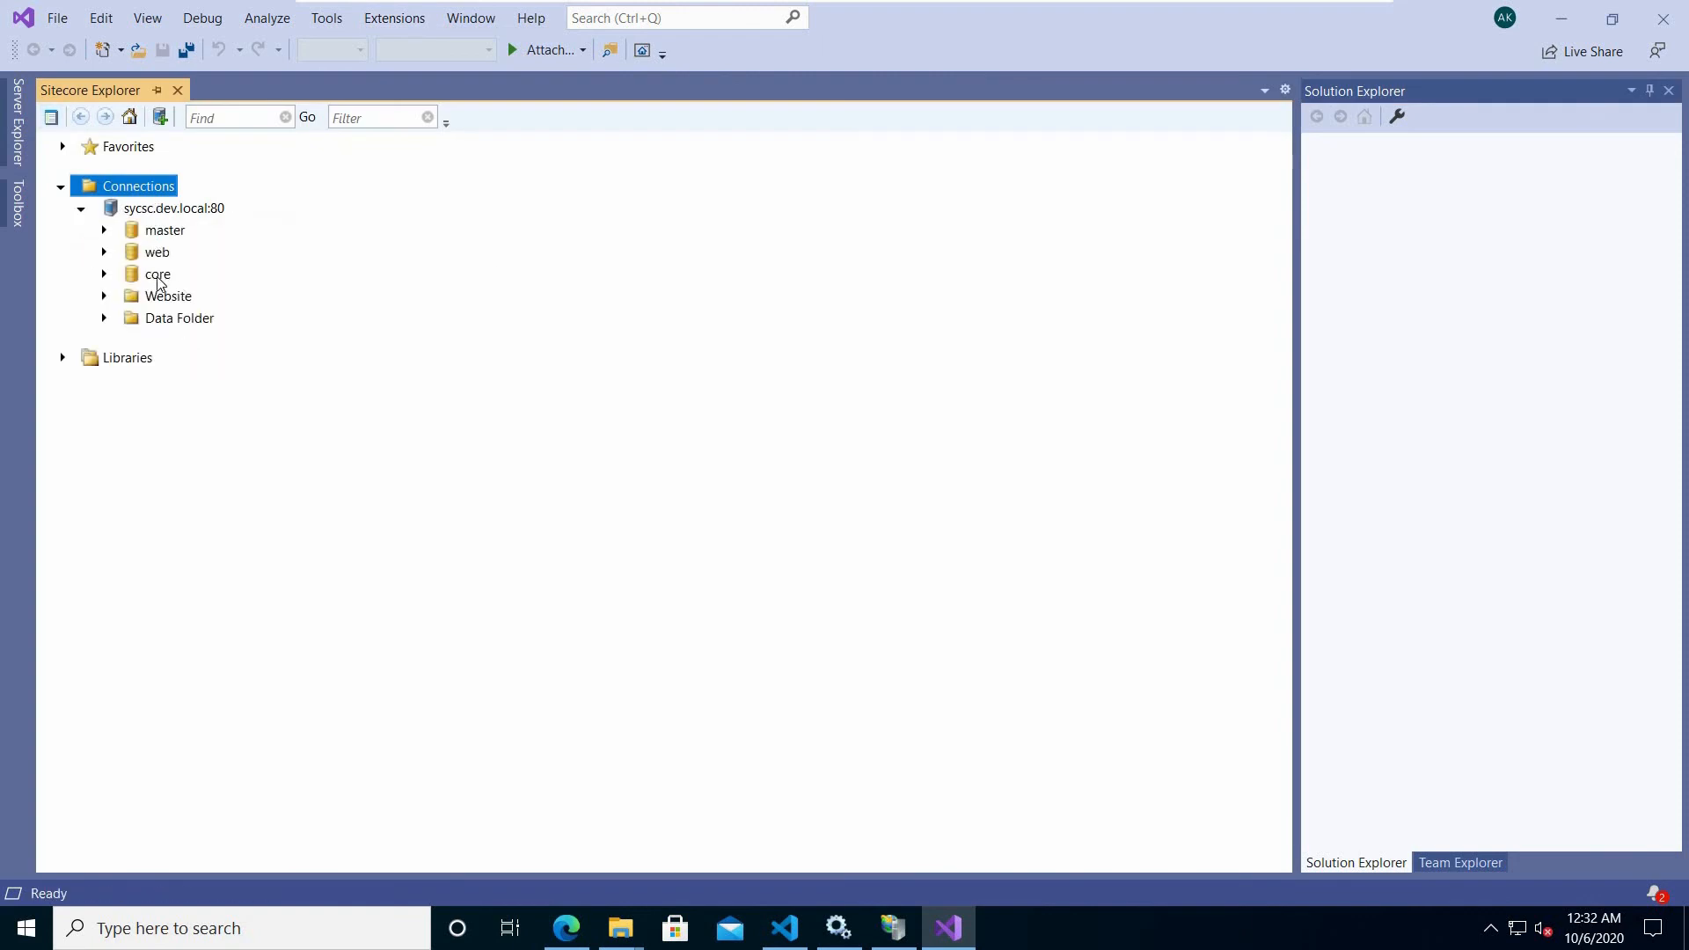
click(104, 251)
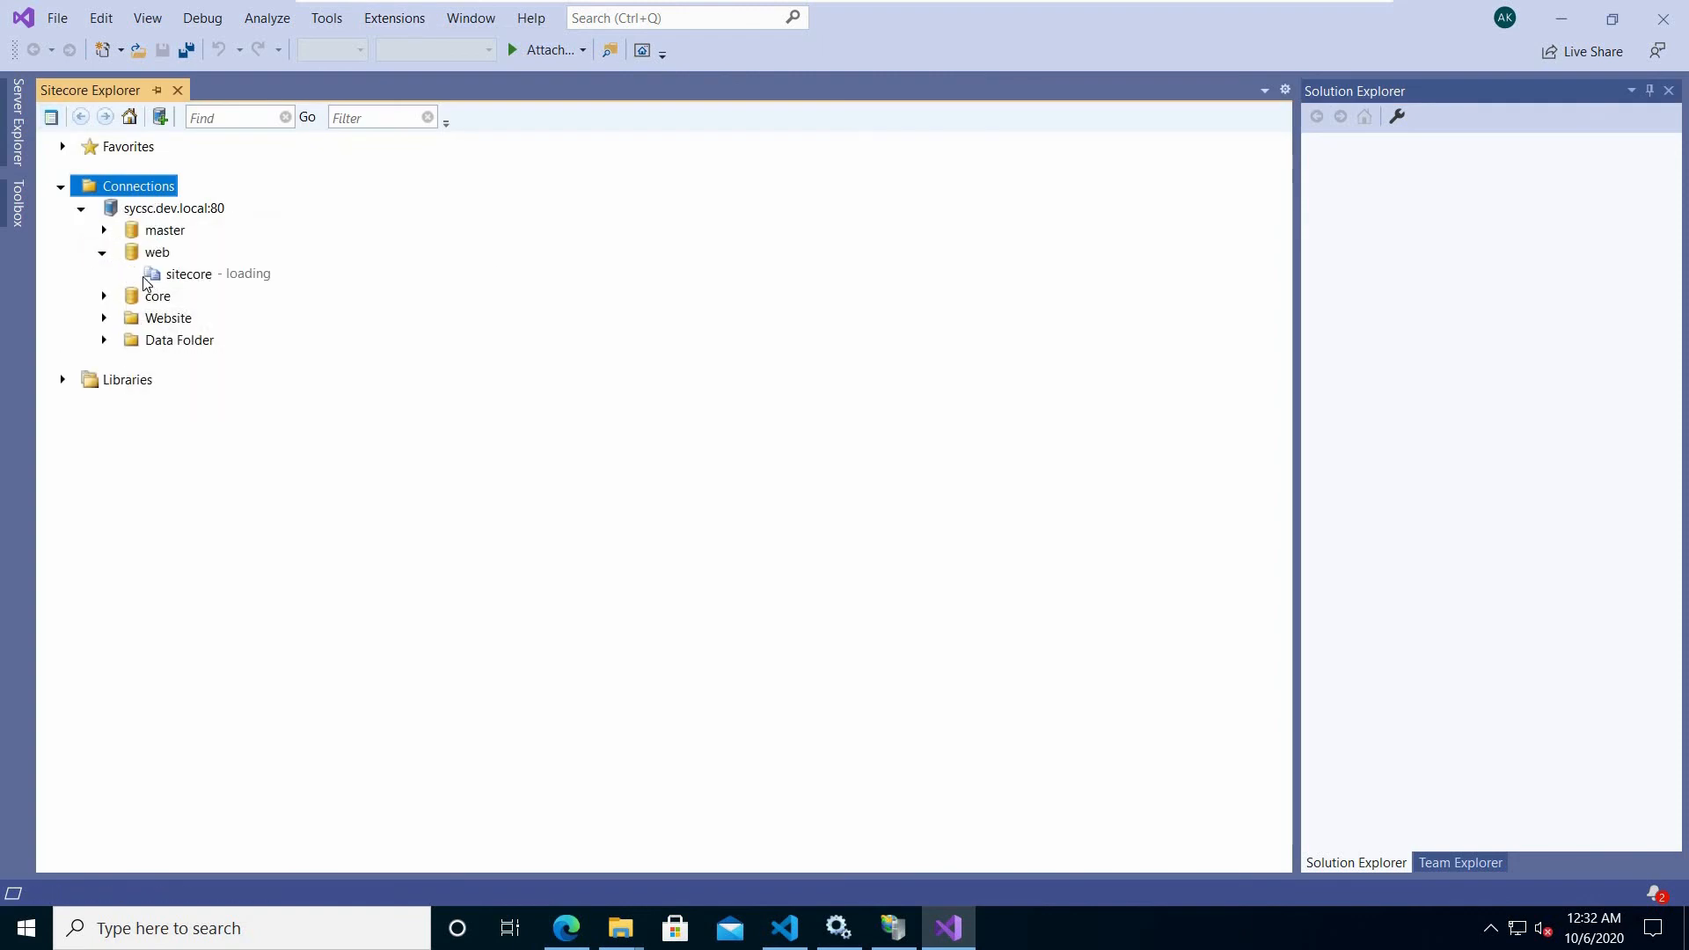
Step: Switch to the Microsoft Edge browser
click(568, 931)
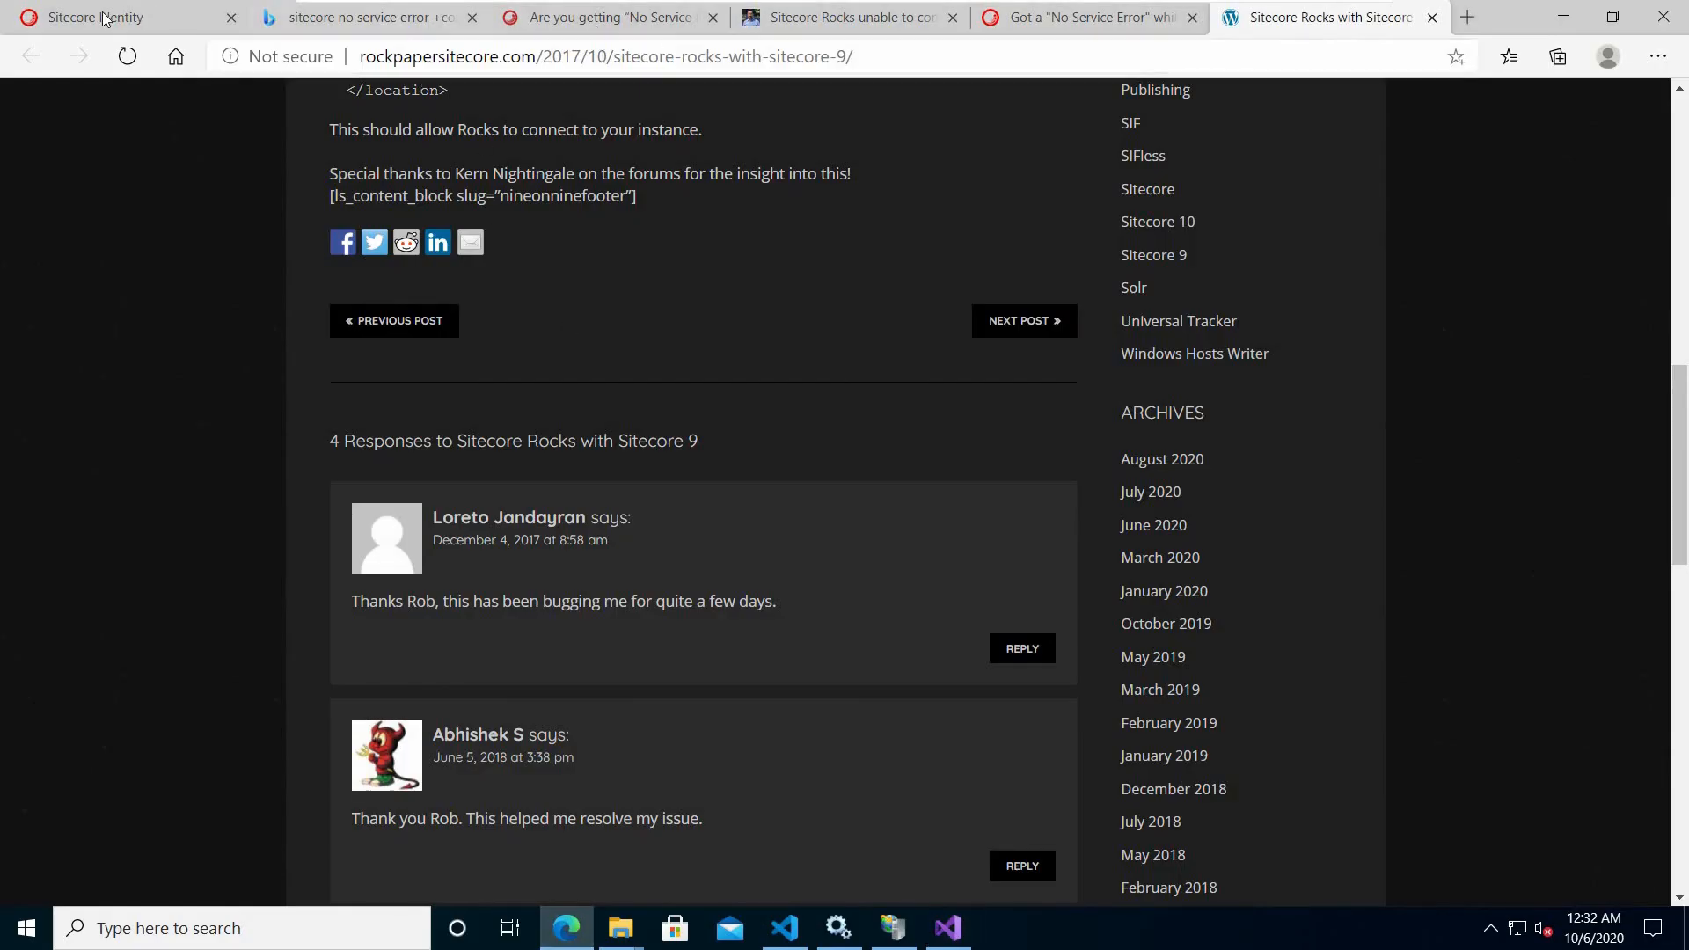